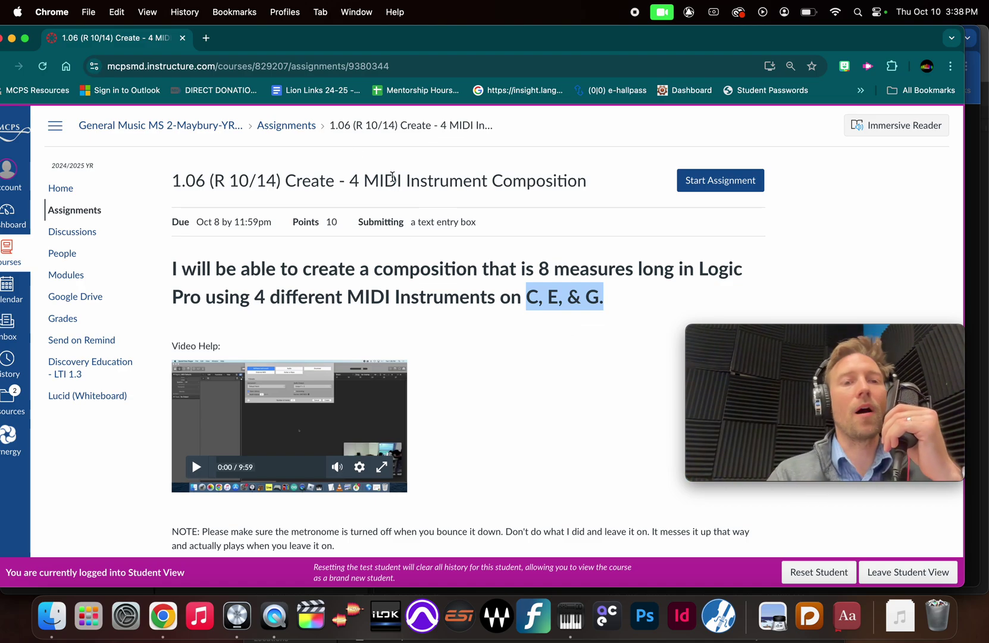
Switch to Logic Pro, create four software instrument tracks with the default patch, and select the first track
{"action": "key", "text": "super+Tab"}
{"action": "key", "text": "super+Tab"}
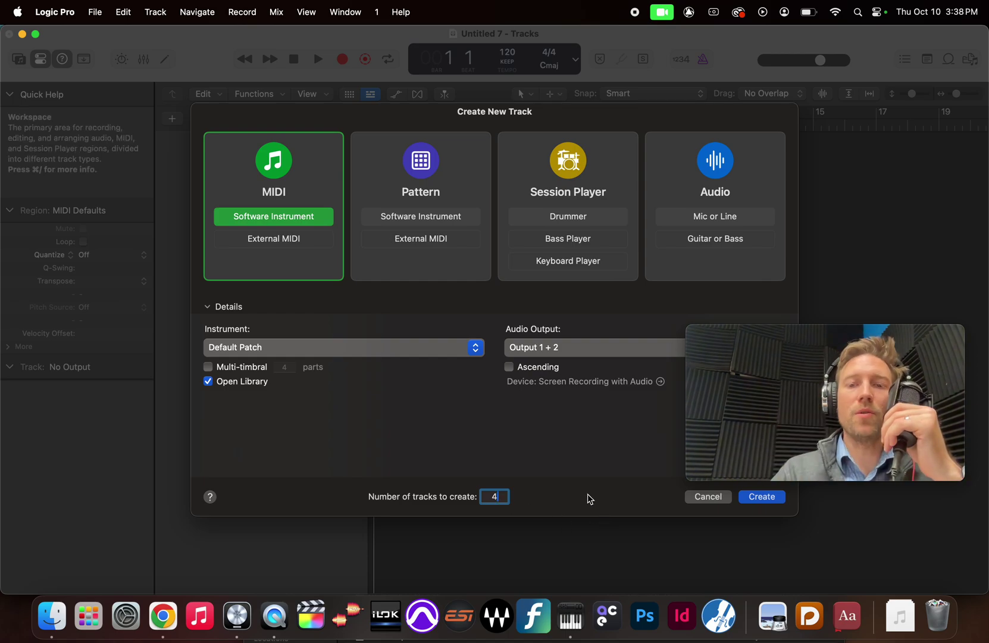
{"action": "left_click", "coordinate": [763, 498]}
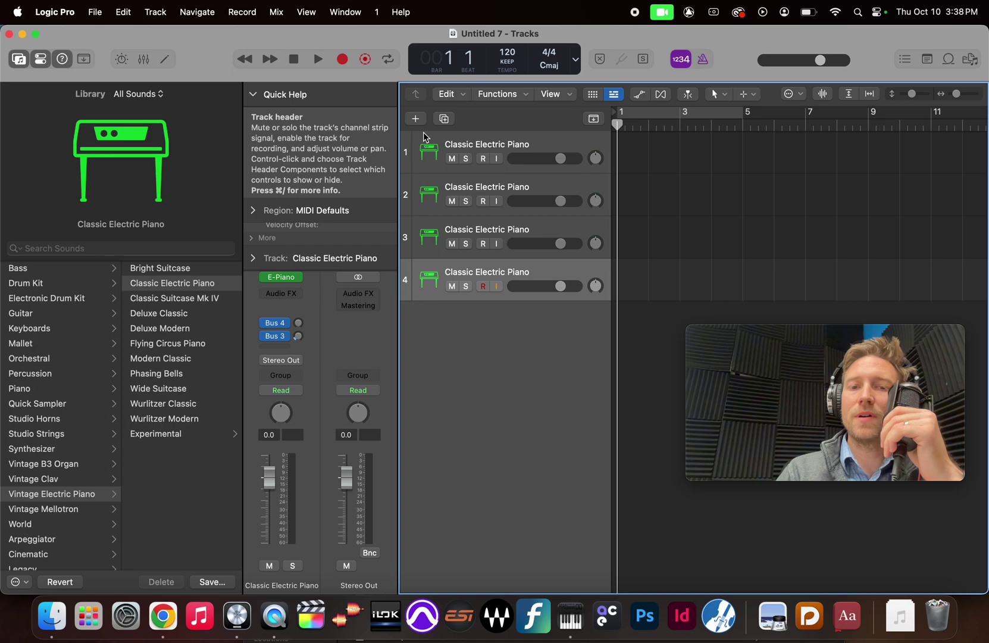
{"action": "left_click", "coordinate": [427, 149]}
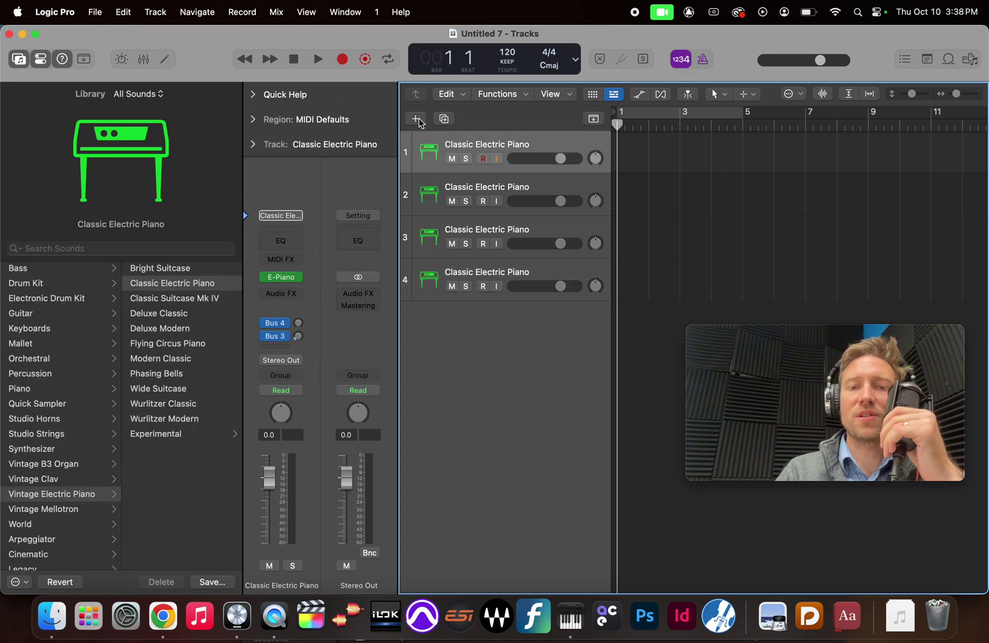
{"action": "left_click", "coordinate": [415, 119]}
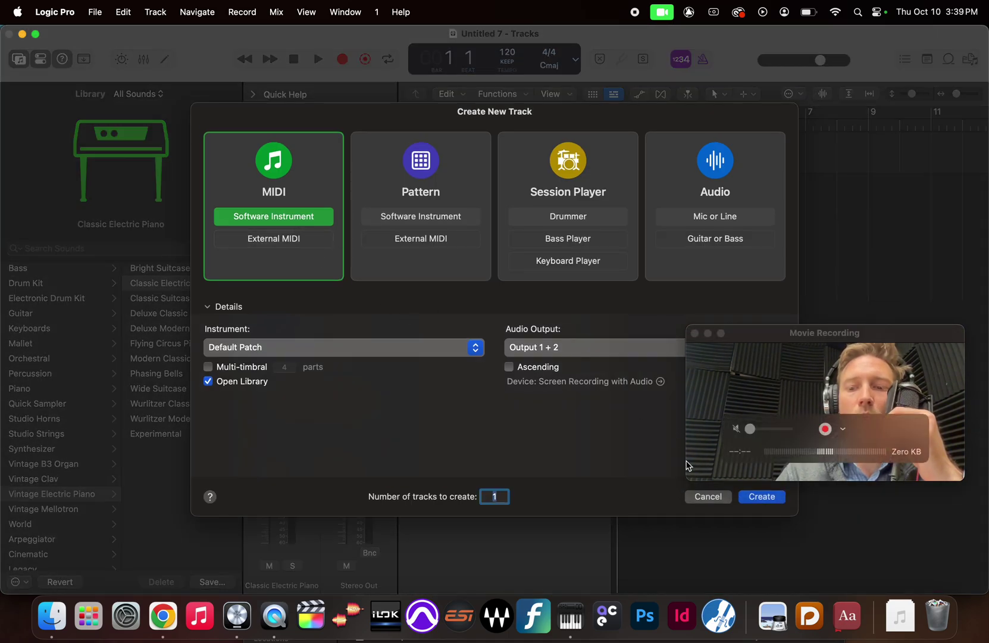
{"action": "left_click", "coordinate": [714, 499]}
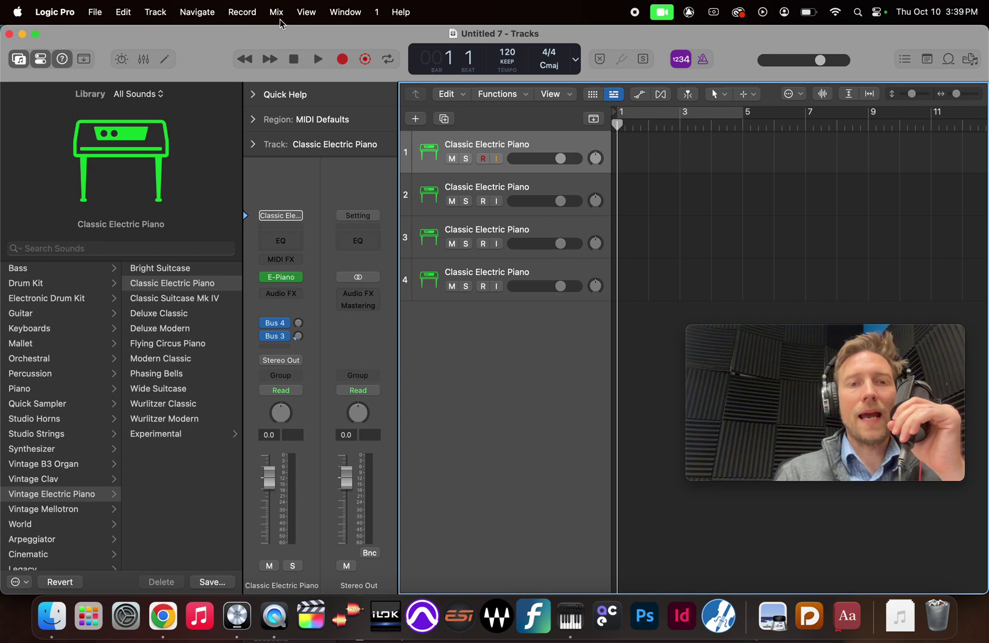
Show the on-screen keyboard and play the notes C, E and G on it
{"action": "left_click", "coordinate": [337, 14]}
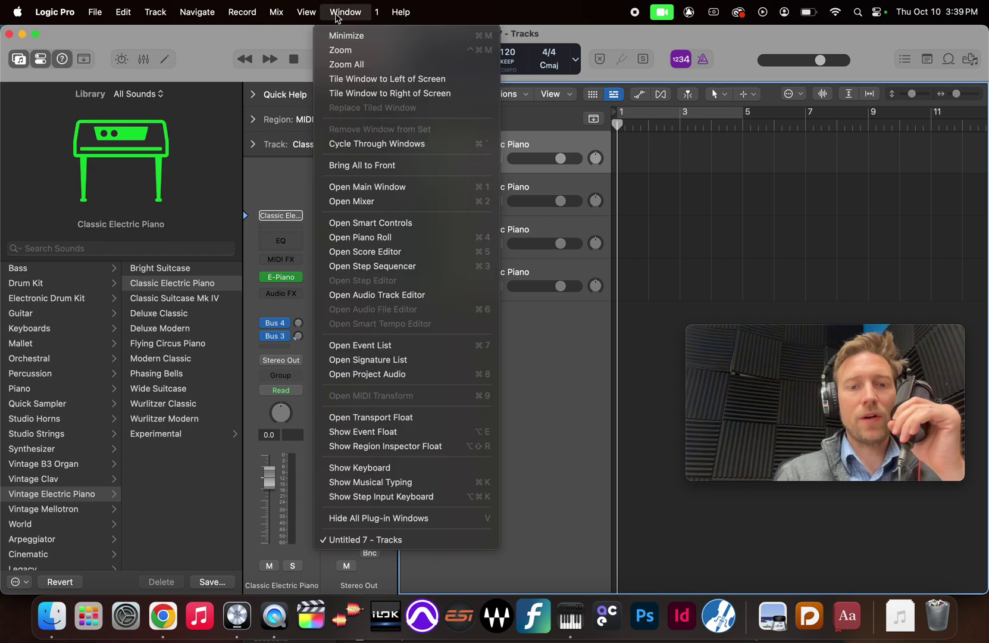
{"action": "left_click", "coordinate": [360, 468]}
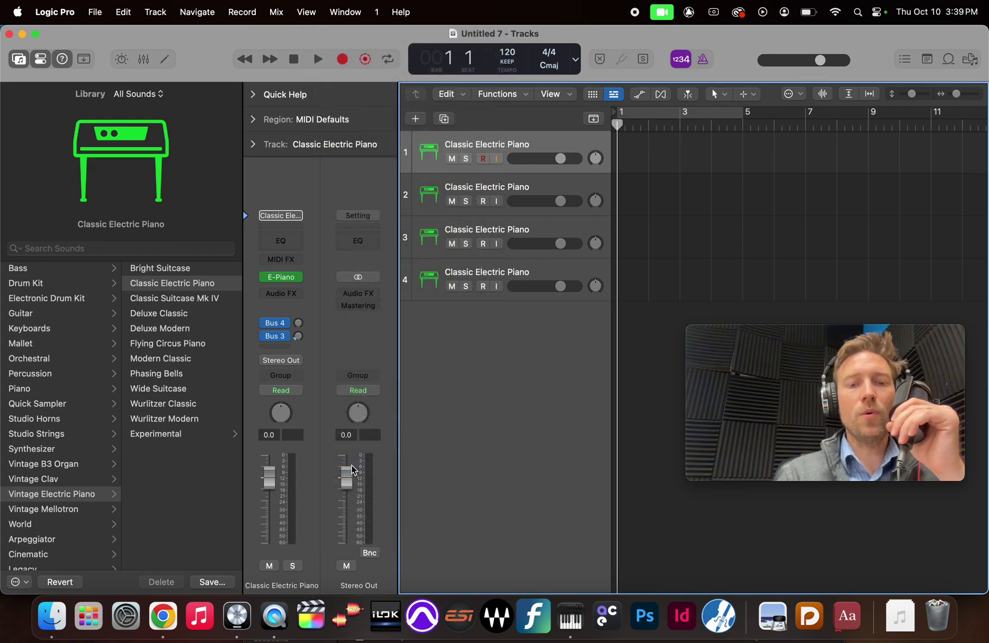
{"action": "left_click", "coordinate": [211, 426]}
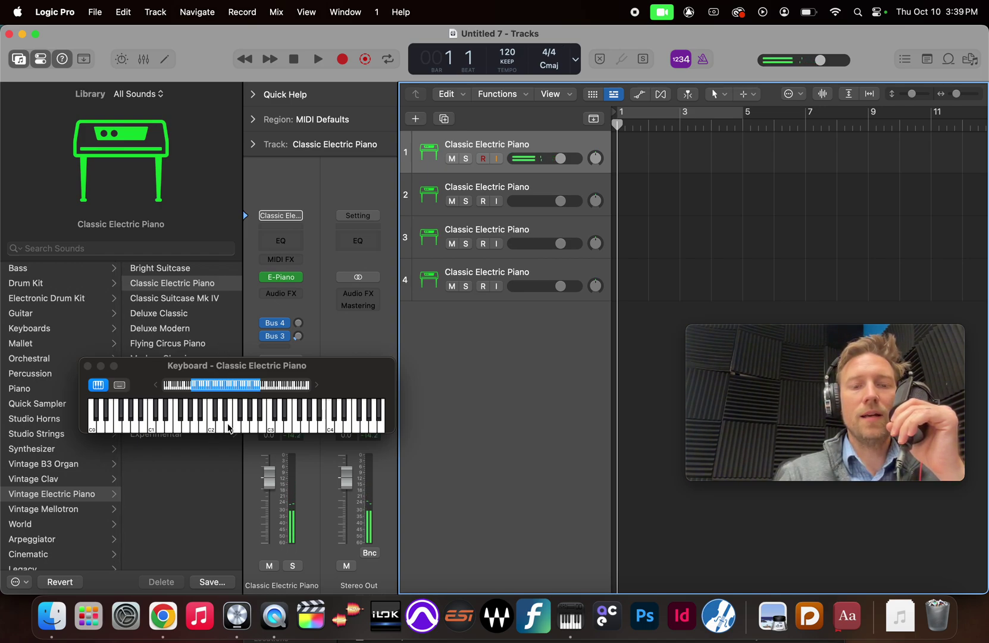
{"action": "left_click", "coordinate": [228, 426]}
{"action": "left_click", "coordinate": [248, 431]}
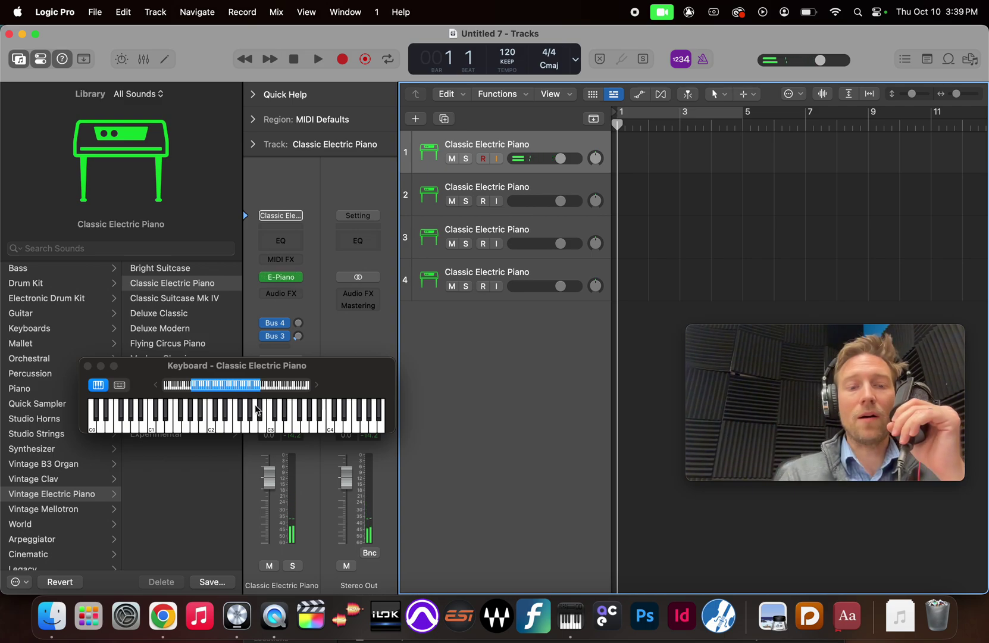
Change the on-screen keyboard to Musical Typing, reposition it and try out the notes E and G
{"action": "left_click", "coordinate": [121, 385]}
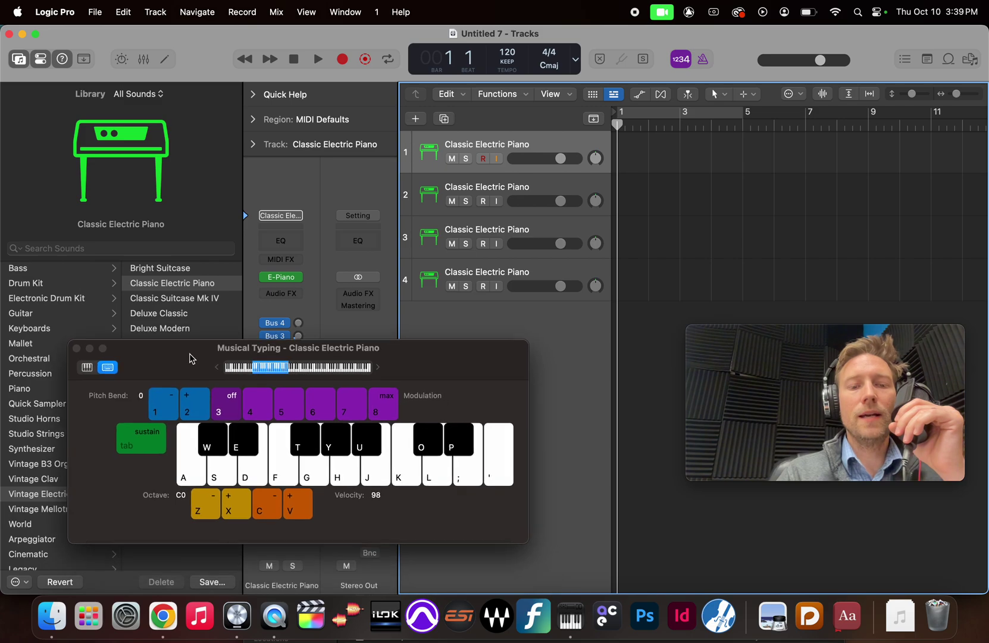
{"action": "left_click_drag", "start_coordinate": [190, 358], "coordinate": [175, 336]}
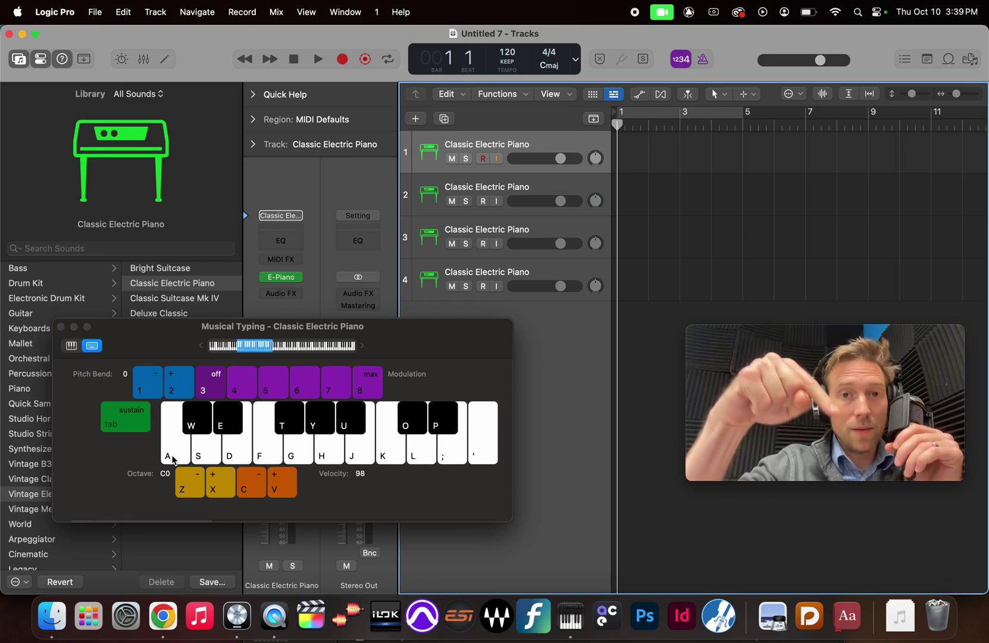
{"action": "key", "text": "d"}
{"action": "key", "text": "g"}
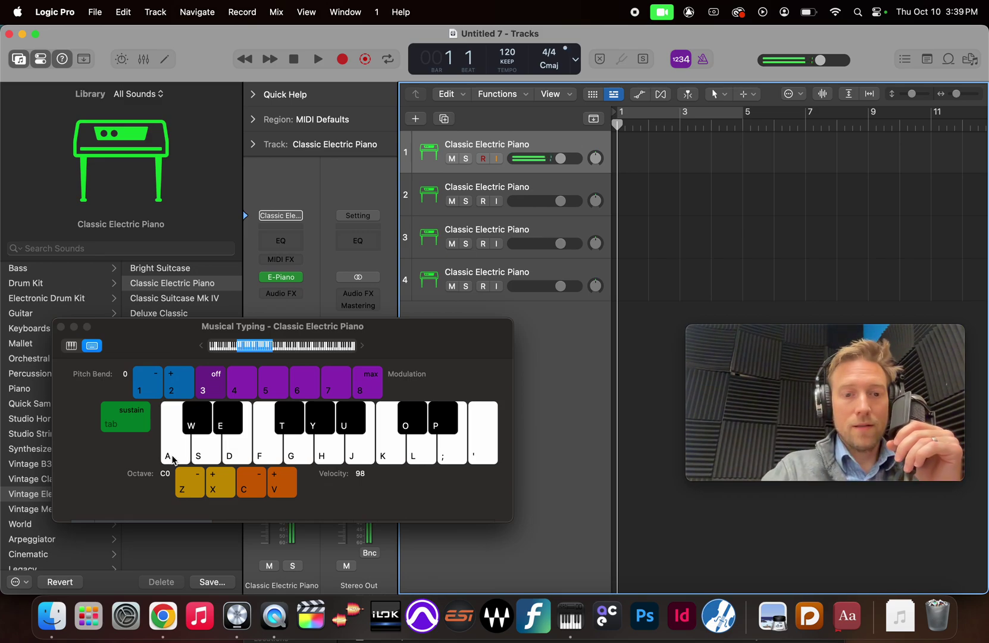
Shift the Musical Typing octave up to C3 and play C, E and G in that range
{"action": "left_click_drag", "start_coordinate": [261, 348], "coordinate": [301, 348]}
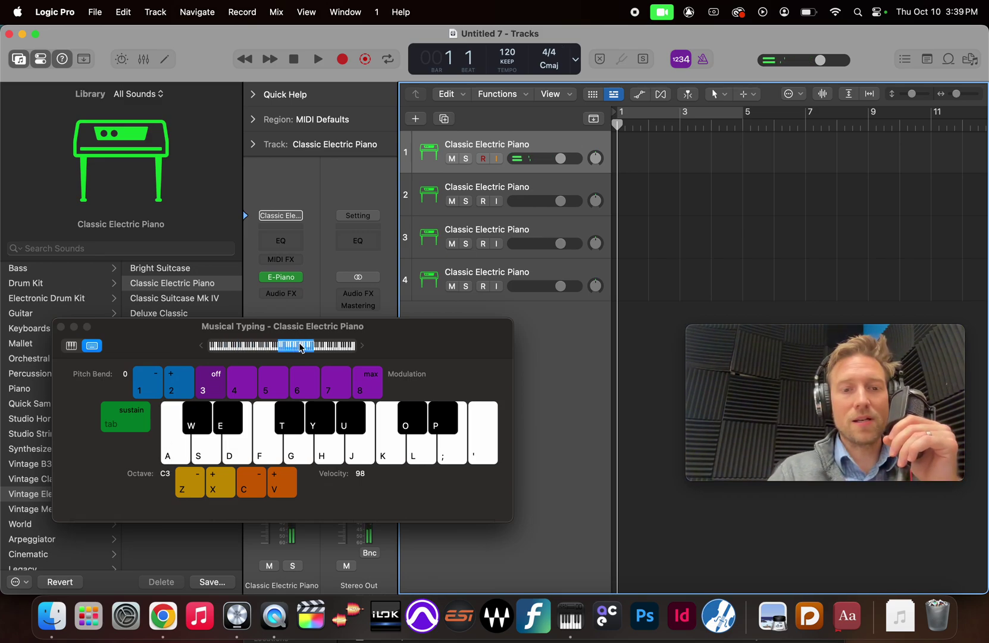
{"action": "left_click", "coordinate": [169, 460]}
{"action": "left_click", "coordinate": [243, 455]}
{"action": "left_click", "coordinate": [288, 454]}
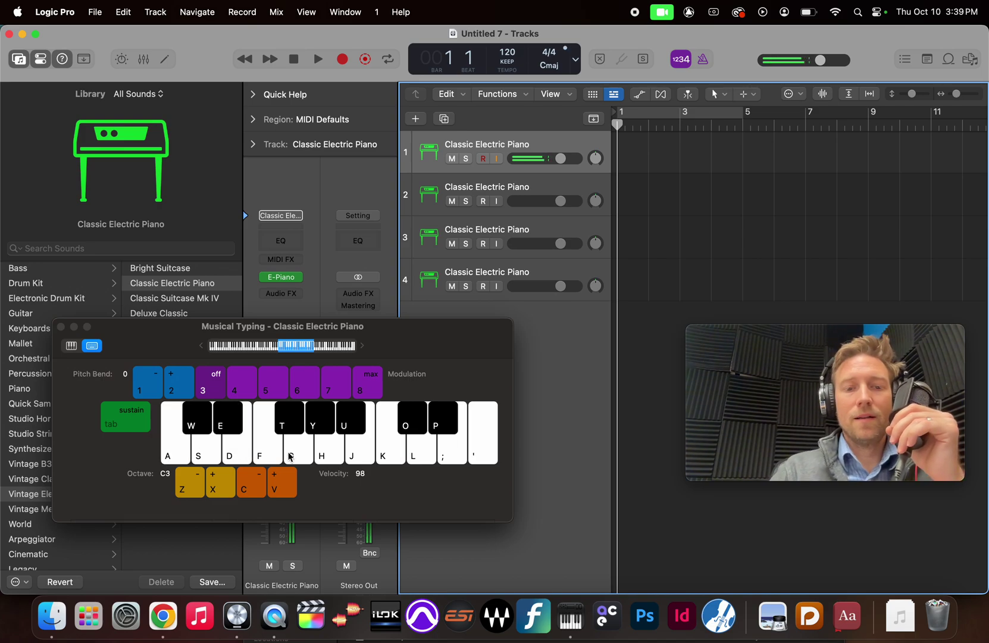
{"action": "left_click", "coordinate": [290, 454]}
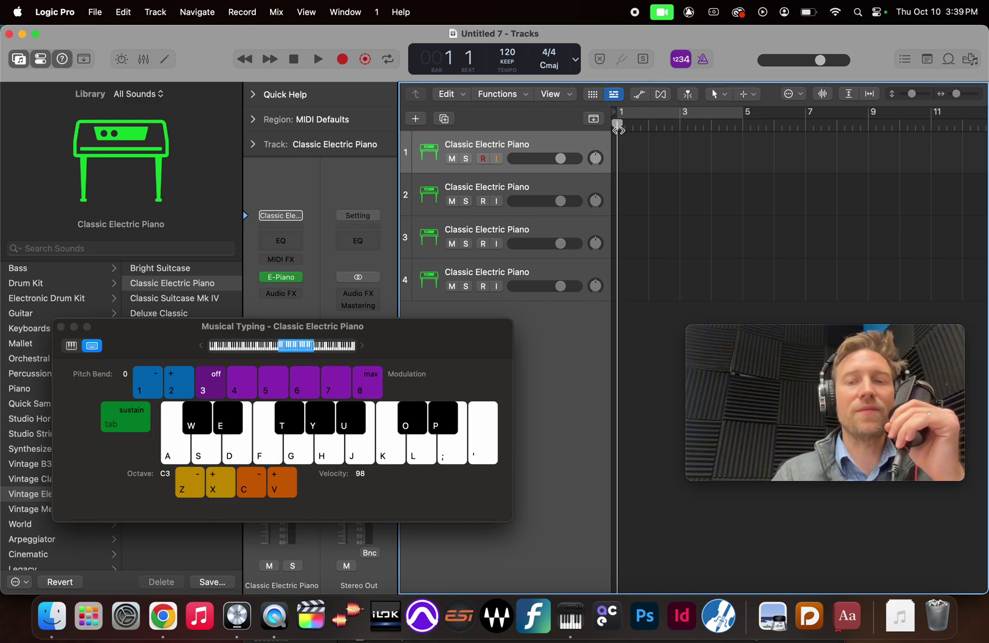
Turn on the metronome, set the project tempo to 90, and record-enable the first track
{"action": "left_click", "coordinate": [706, 63]}
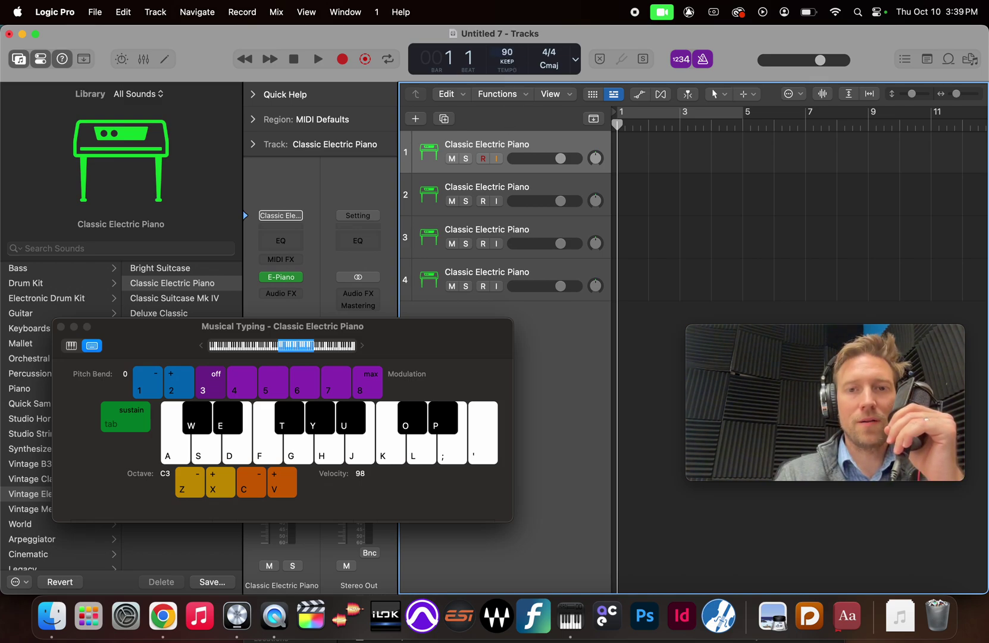
{"action": "left_click", "coordinate": [483, 159]}
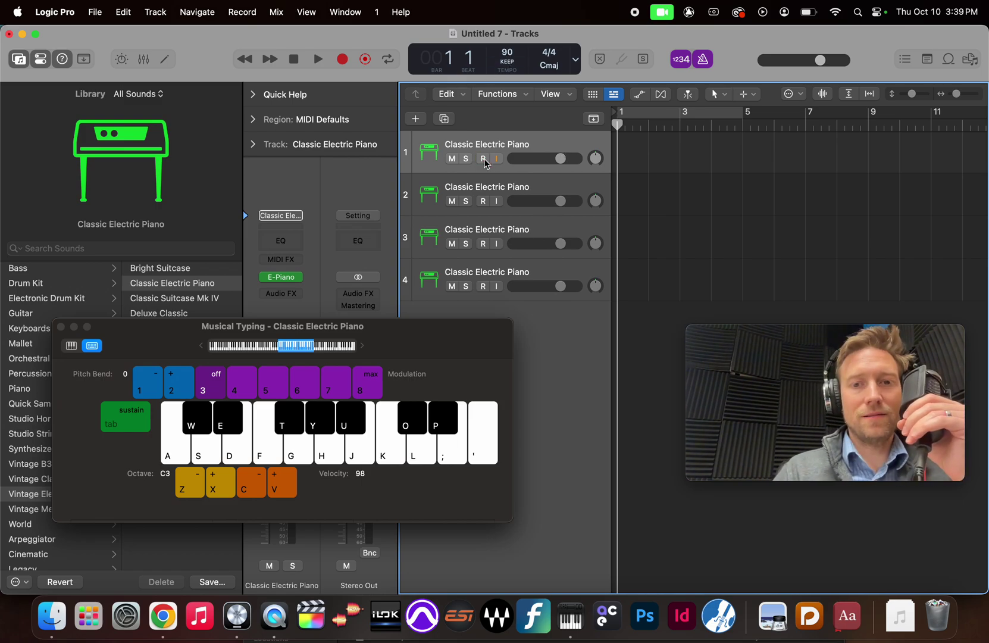
Record a four-measure melody using only C, E and G on the first track, starting at measure 1
{"action": "left_click", "coordinate": [342, 60]}
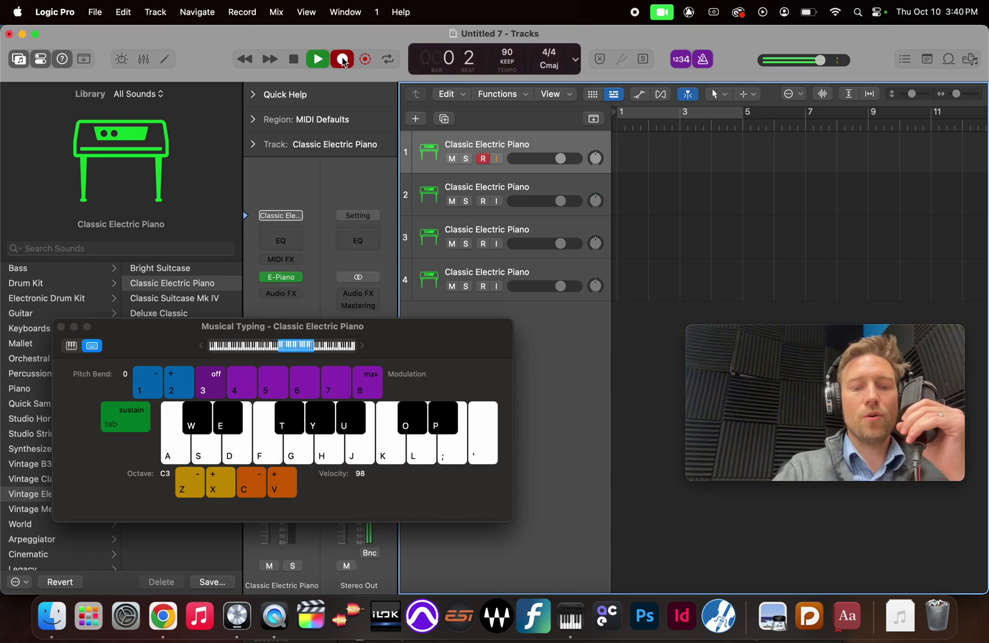
{"action": "key", "text": "a"}
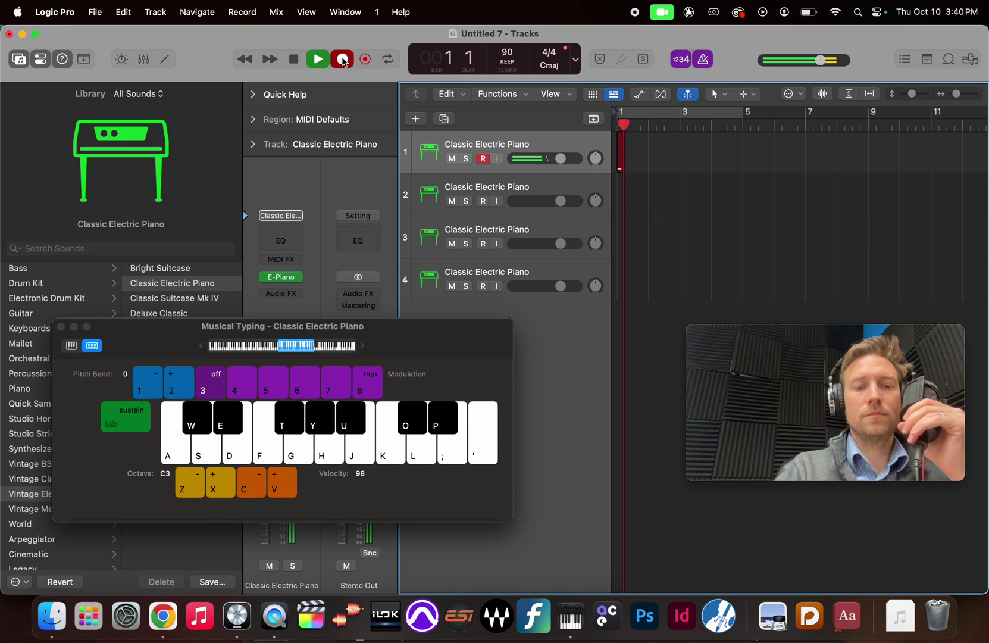
{"action": "key", "text": "a"}
{"action": "key", "text": "d"}
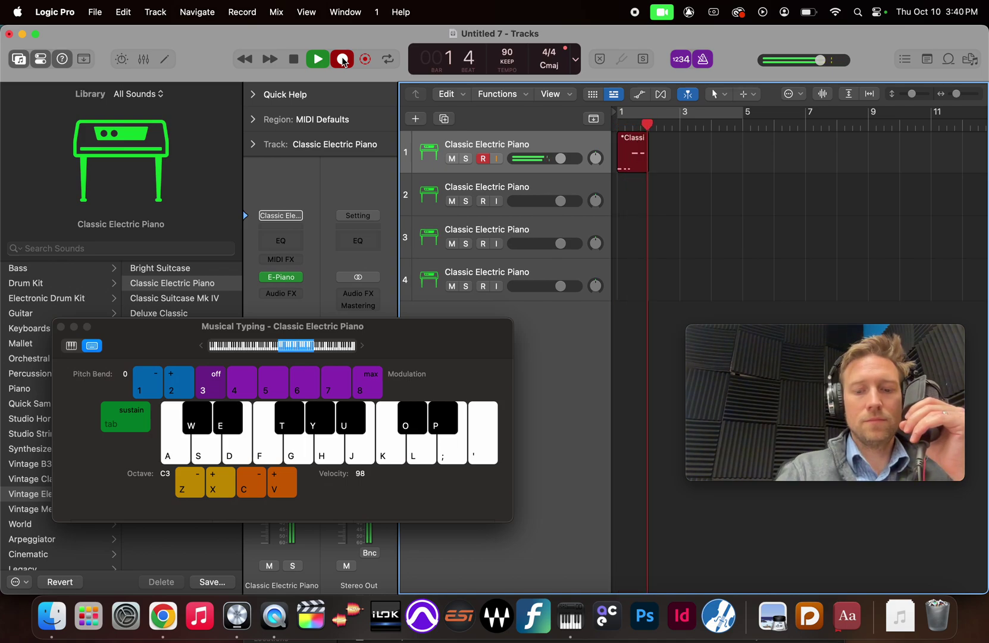
{"action": "key", "text": "g"}
{"action": "key", "text": "g"}
{"action": "key", "text": "g"}
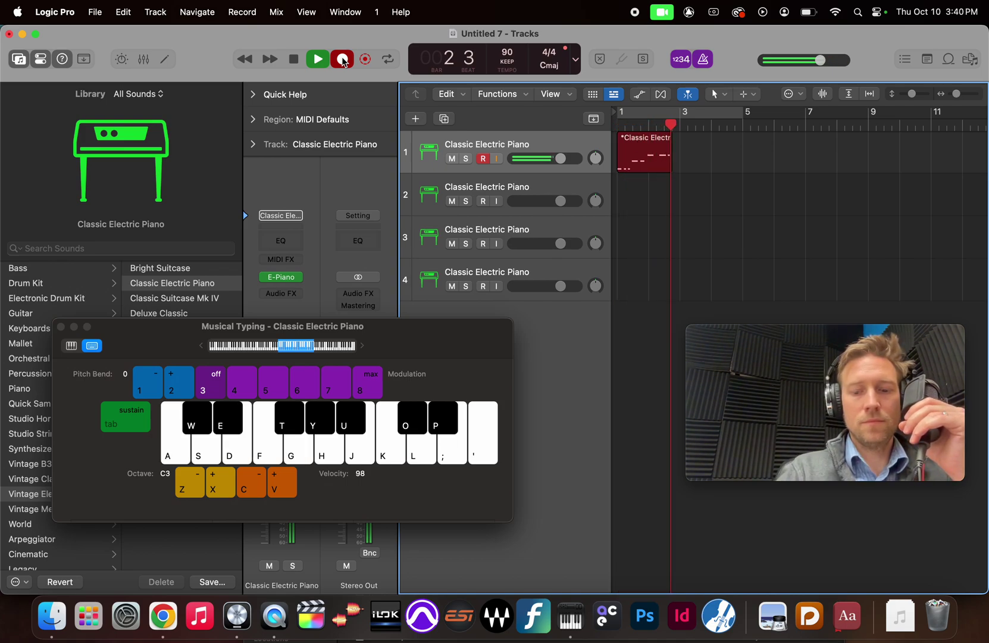
{"action": "key", "text": "k"}
{"action": "key", "text": "g"}
{"action": "key", "text": "g"}
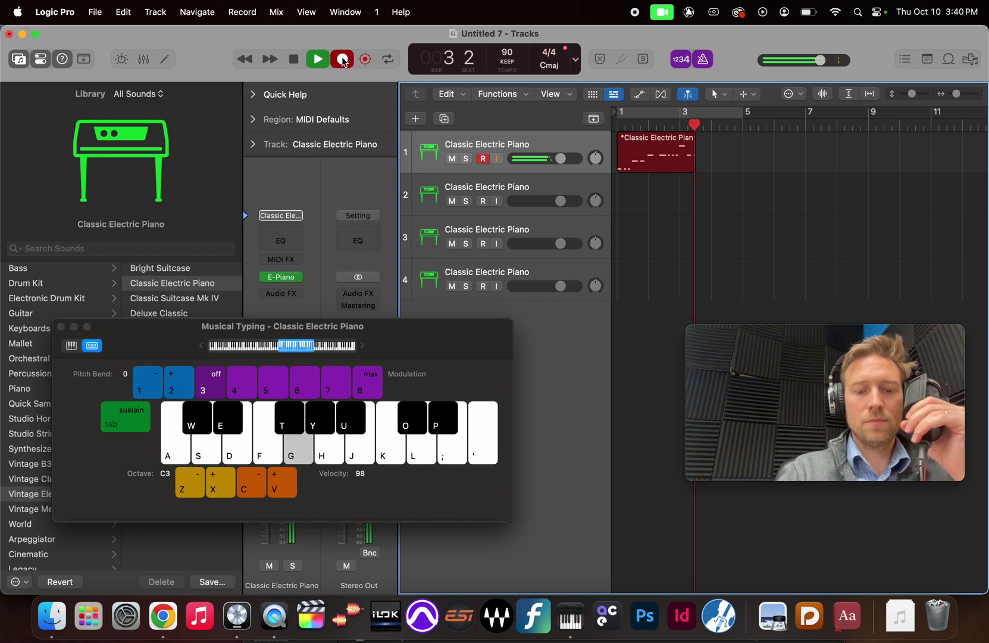
{"action": "key", "text": "d"}
{"action": "key", "text": "d"}
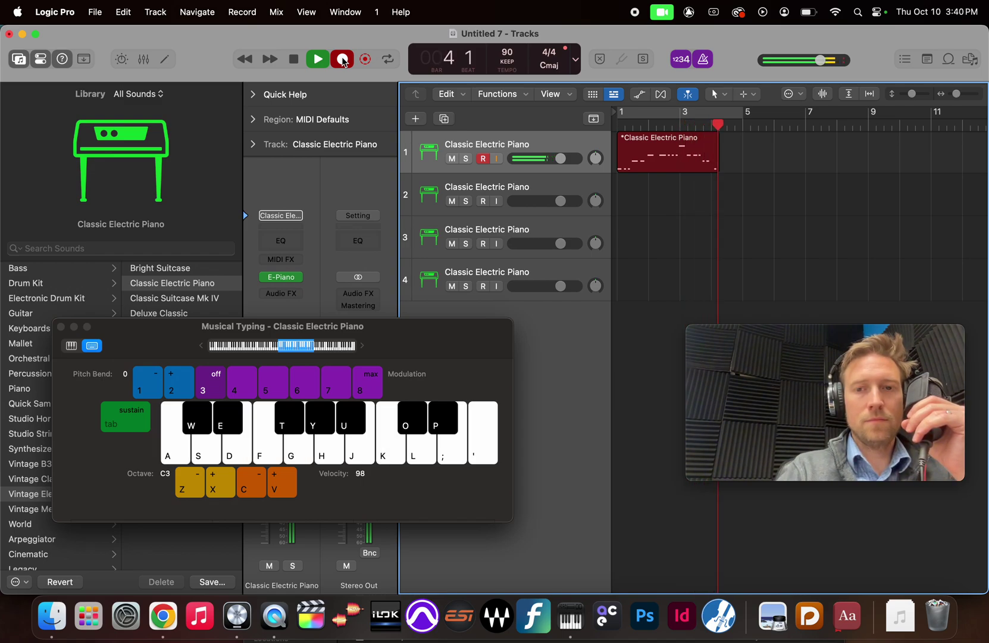
{"action": "key", "text": "a"}
{"action": "key", "text": "a"}
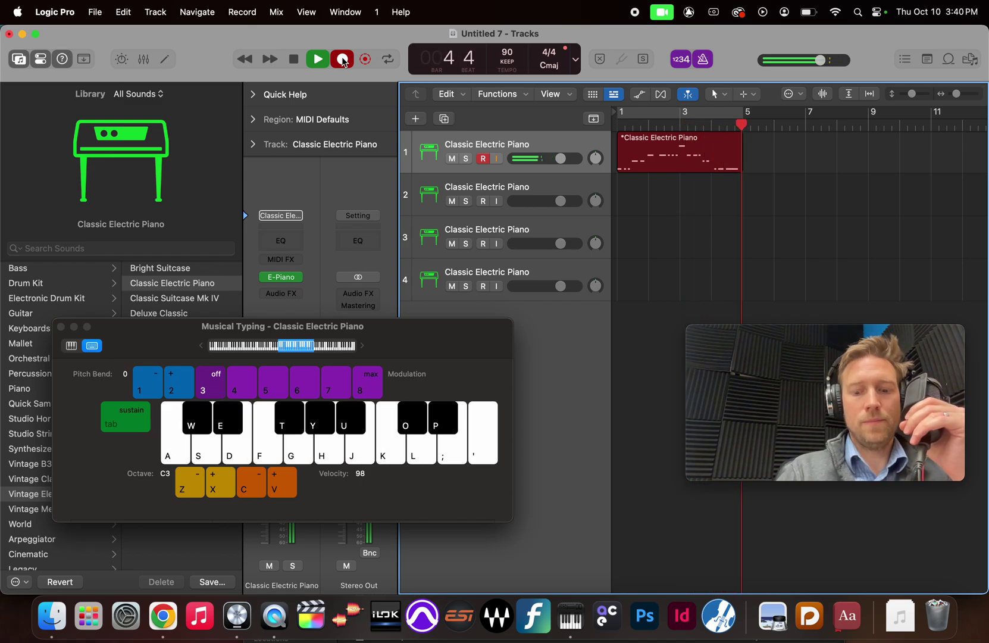
{"action": "key", "text": "space"}
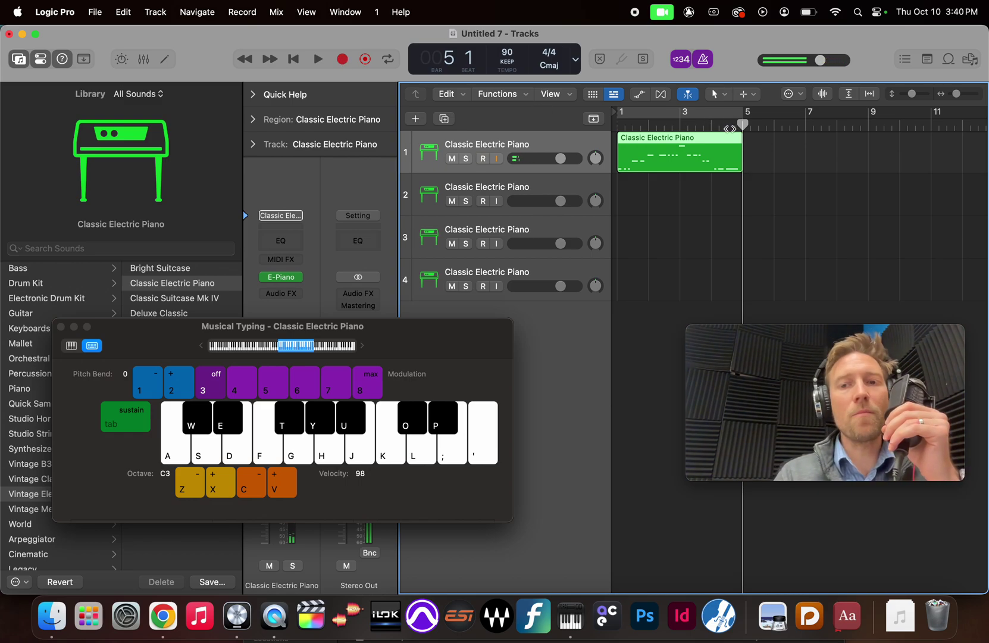
Move the playhead to about measure 10 and open the recorded region in the Piano Roll editor
{"action": "left_click_drag", "start_coordinate": [742, 125], "coordinate": [907, 122]}
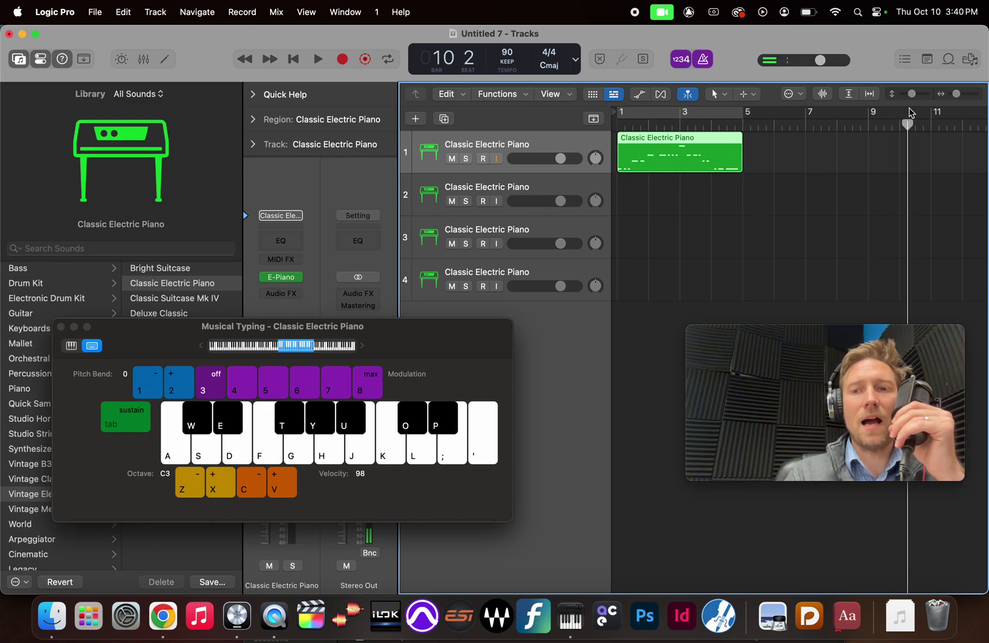
{"action": "double_click", "coordinate": [661, 166]}
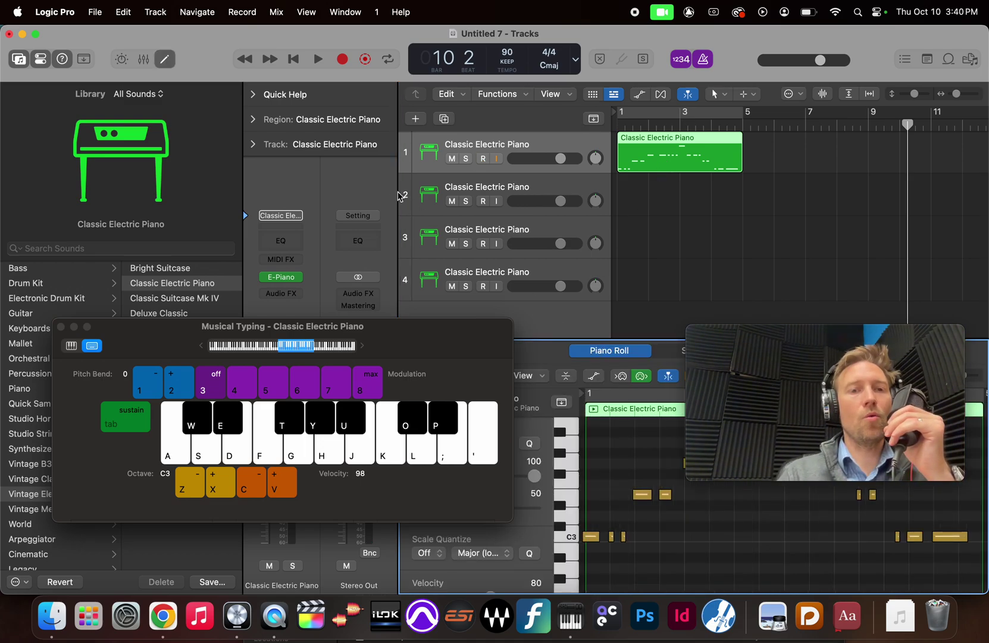
{"action": "left_click", "coordinate": [165, 62]}
{"action": "left_click", "coordinate": [164, 61]}
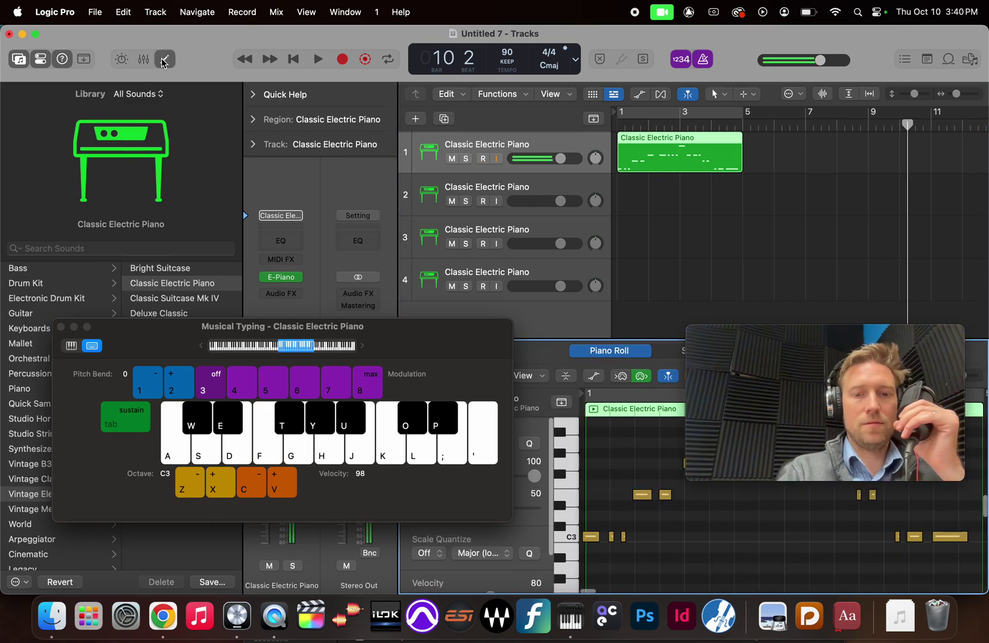
{"action": "key", "text": "e"}
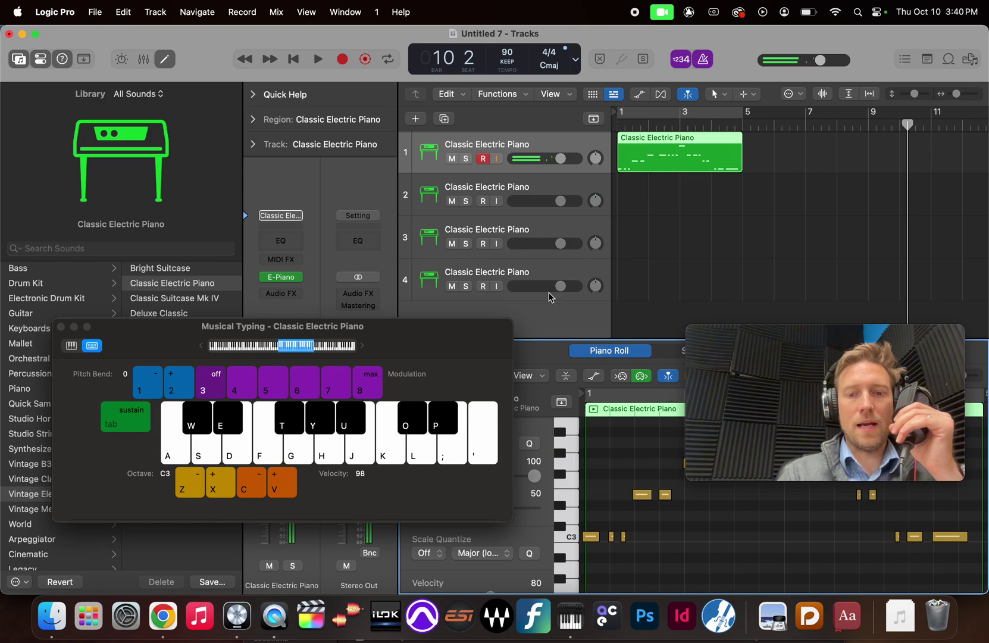
Clear the floating windows off the Piano Roll, select all of the region's notes, and set their time quantize to 1/8 Note
{"action": "mouse_move", "coordinate": [750, 333]}
{"action": "left_click_drag", "start_coordinate": [750, 333], "coordinate": [748, 205]}
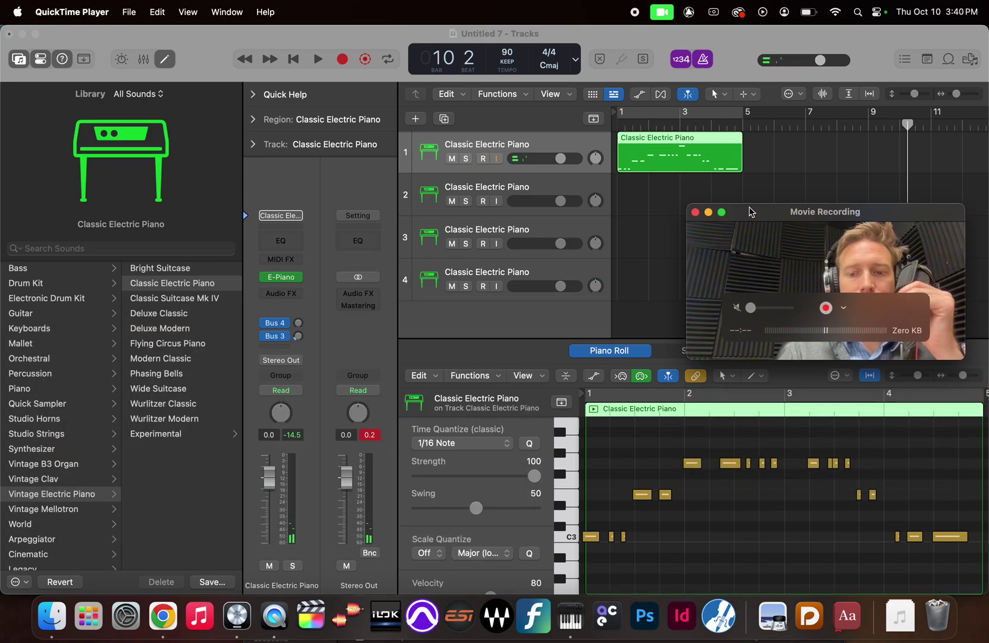
{"action": "left_click", "coordinate": [782, 530]}
{"action": "key", "text": "super+a"}
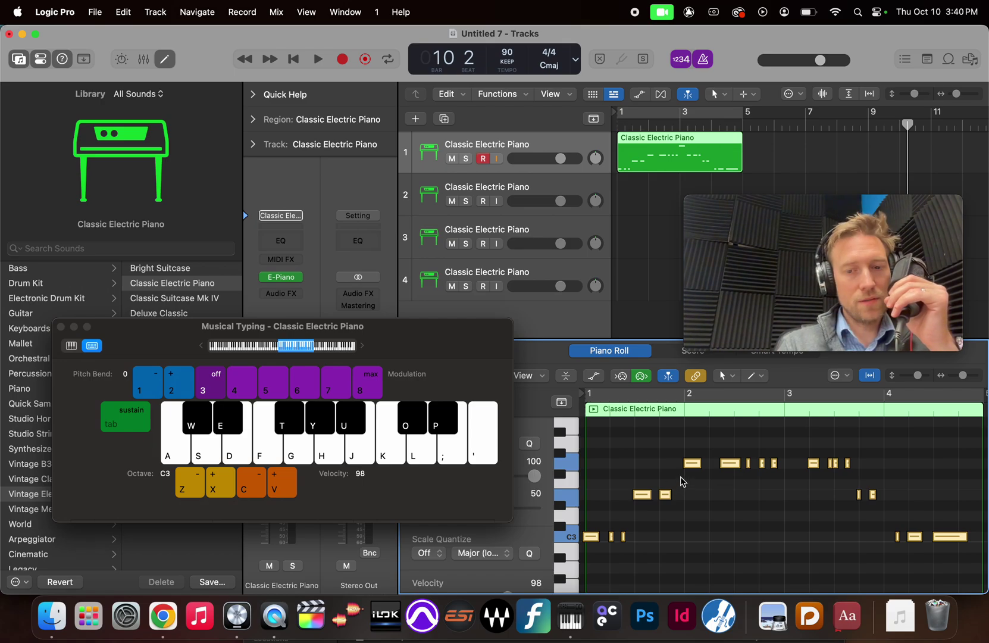
{"action": "left_click_drag", "start_coordinate": [441, 331], "coordinate": [329, 225]}
{"action": "left_click", "coordinate": [482, 441]}
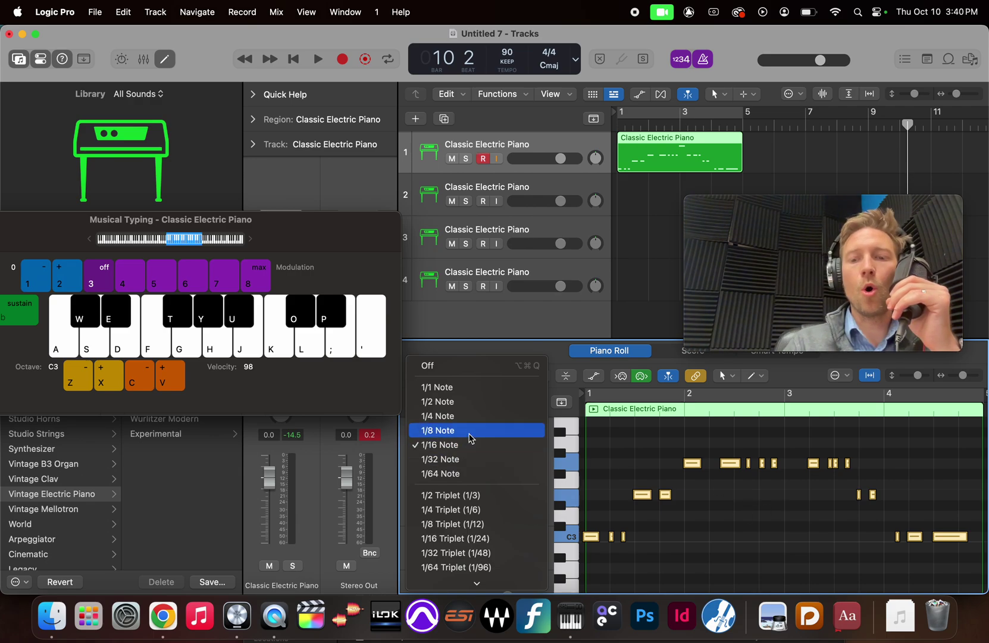
{"action": "left_click", "coordinate": [471, 430]}
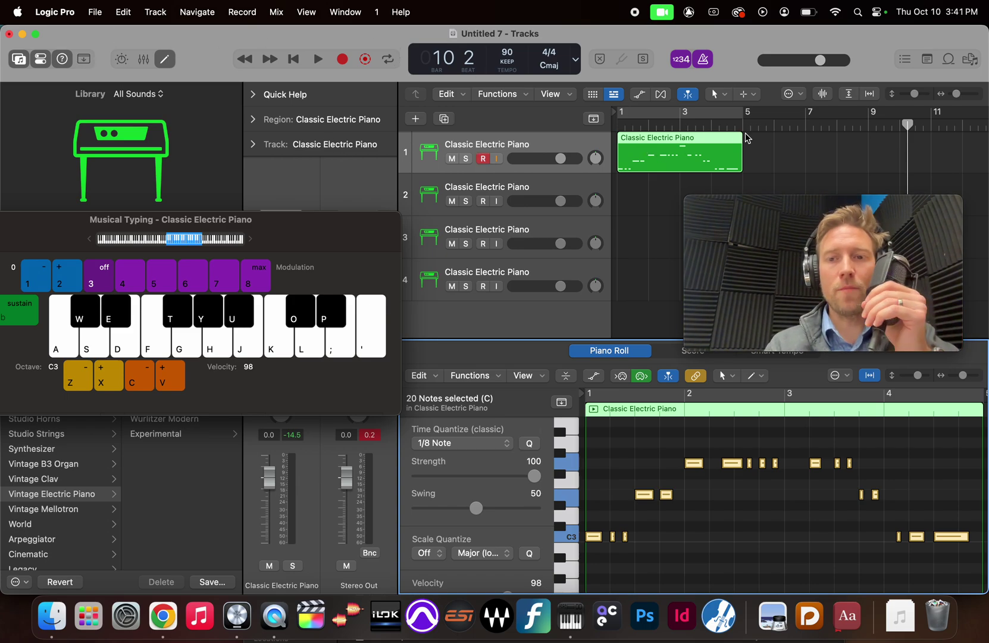
Try to stretch the first track's region to about measure 9 by its end edge and undo the resize
{"action": "left_click_drag", "start_coordinate": [748, 138], "coordinate": [879, 150]}
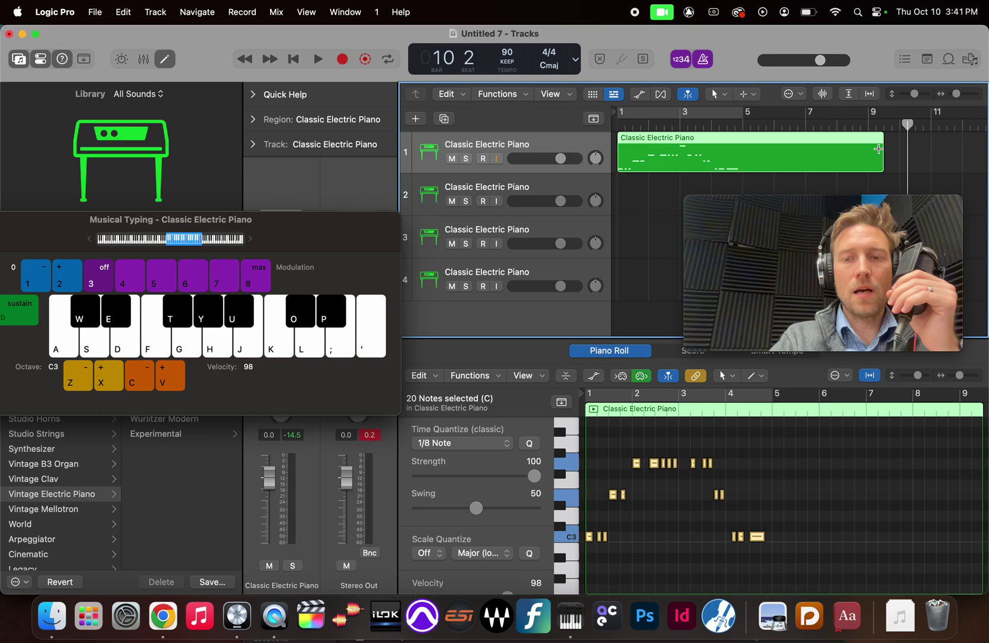
{"action": "key", "text": "super+z"}
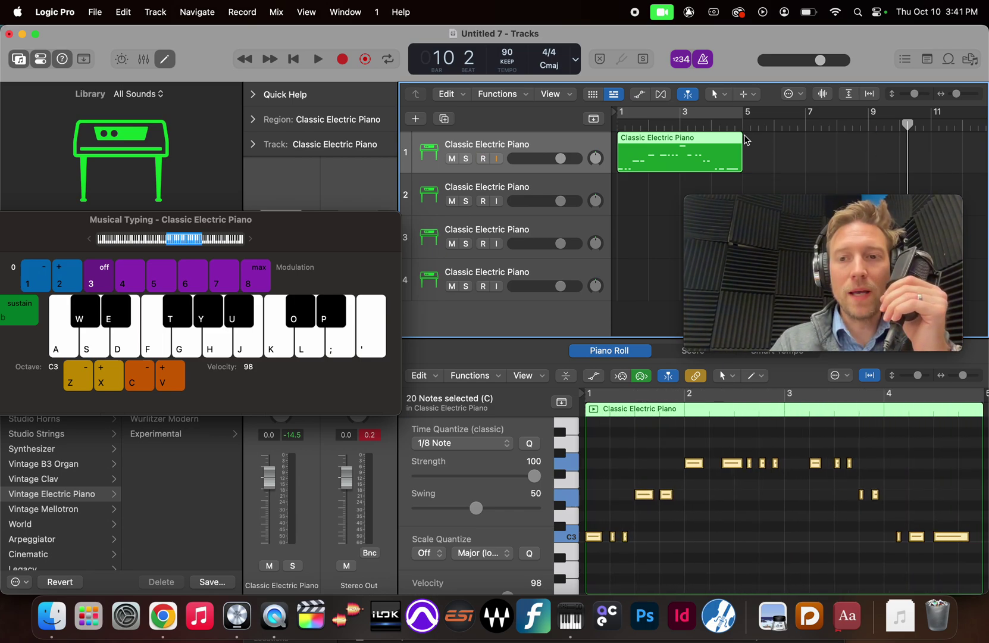
Loop the first track's four-measure region so it repeats up to measure 9
{"action": "left_click_drag", "start_coordinate": [747, 140], "coordinate": [868, 135]}
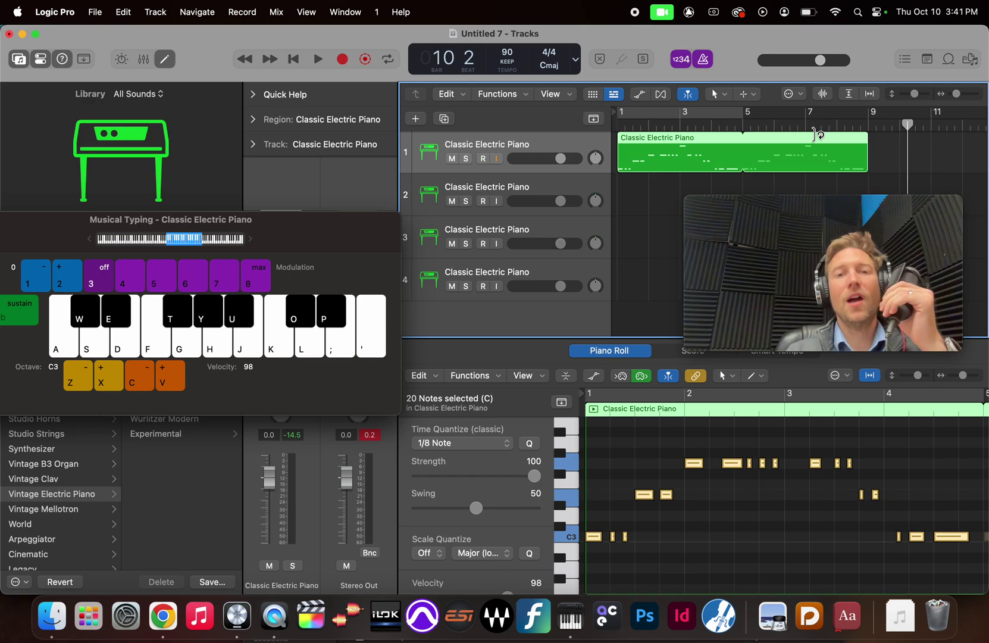
Select the second track and move the Musical Typing window clear of the Library and track headers
{"action": "left_click_drag", "start_coordinate": [297, 229], "coordinate": [496, 302]}
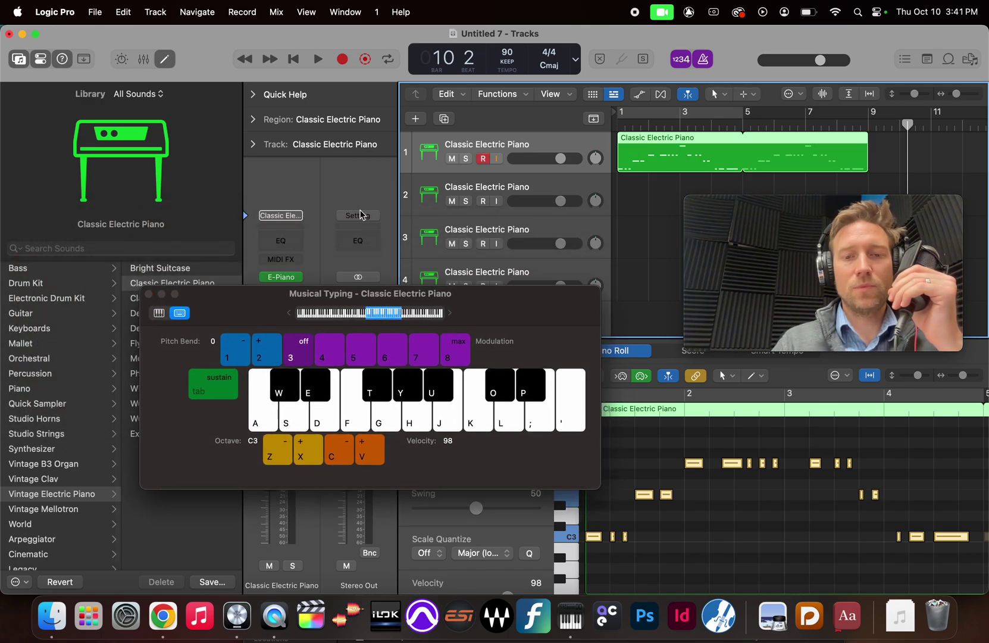
{"action": "left_click", "coordinate": [431, 203]}
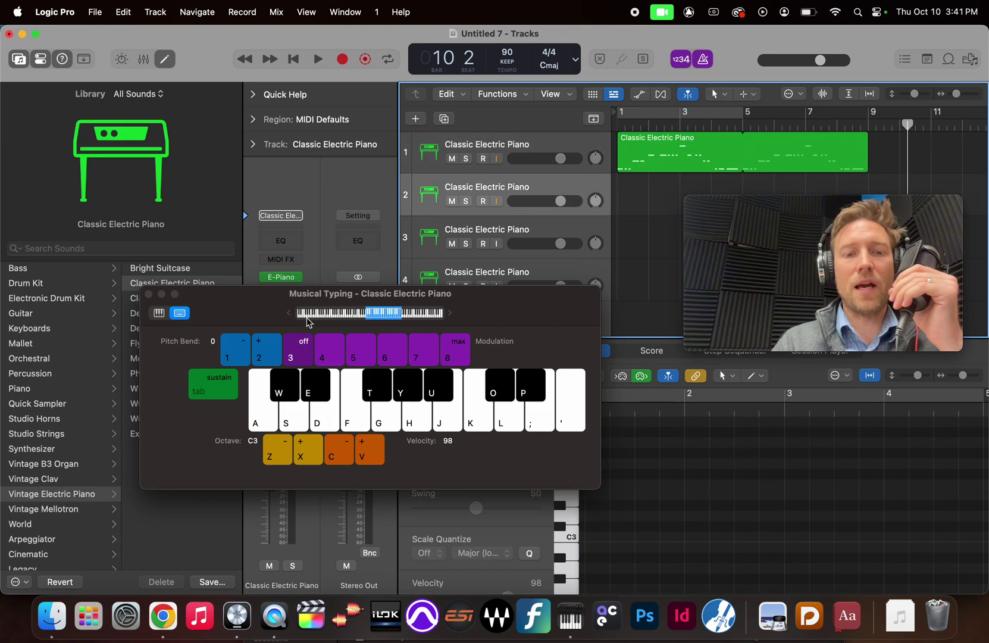
{"action": "left_click_drag", "start_coordinate": [265, 300], "coordinate": [611, 376]}
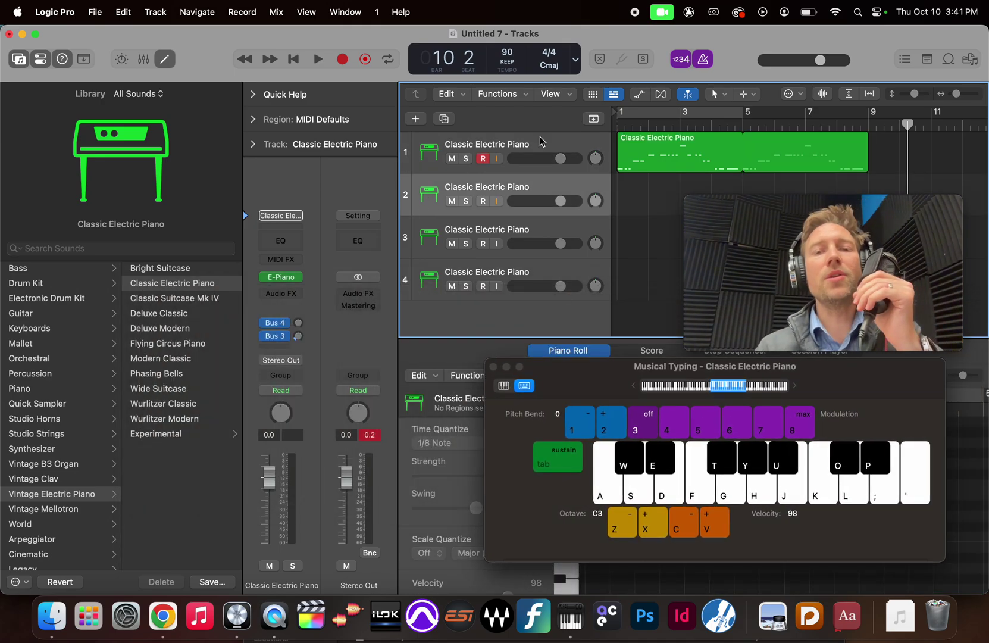
Hide the inspector, then toggle the Library closed and leave it open beside the tracks
{"action": "left_click", "coordinate": [40, 59]}
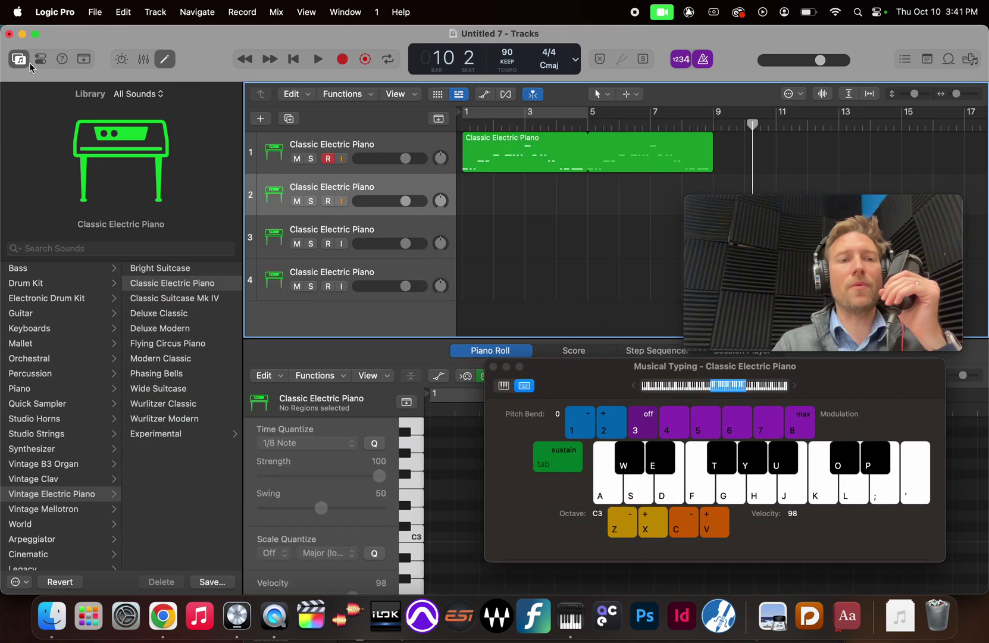
{"action": "left_click", "coordinate": [23, 62]}
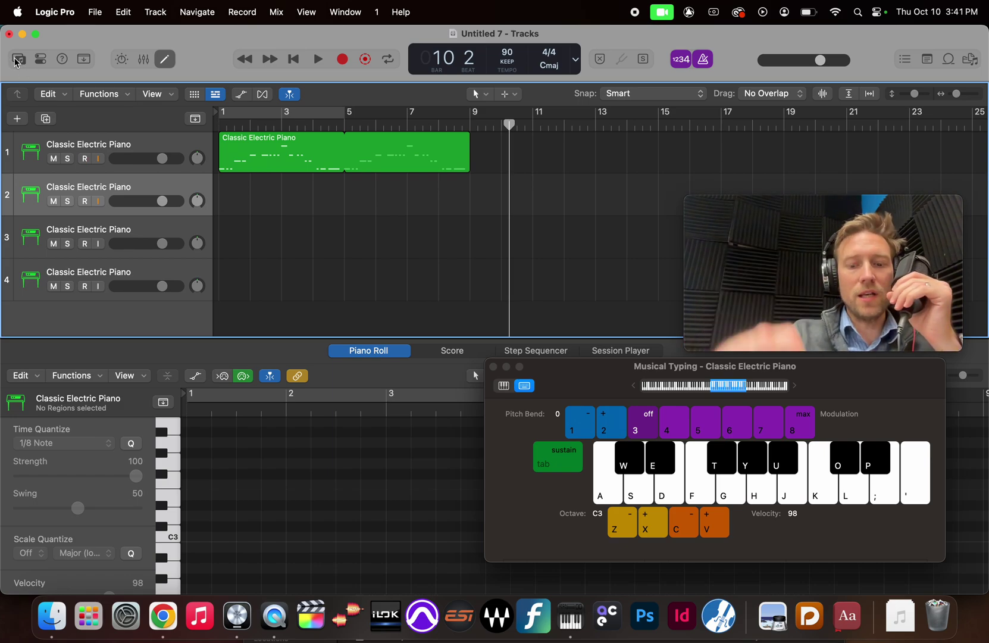
{"action": "key", "text": "y"}
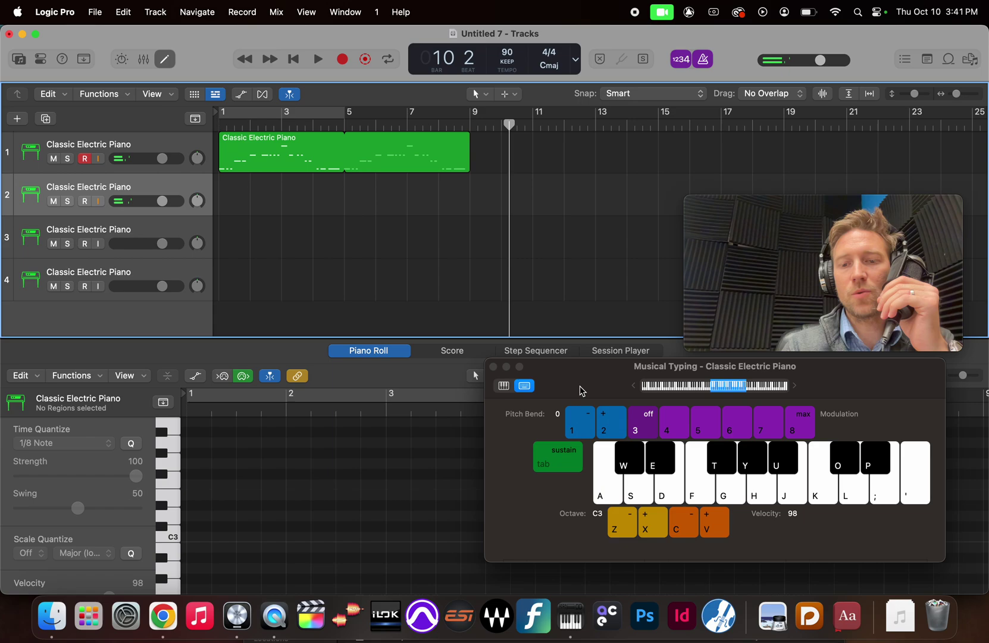
{"action": "left_click", "coordinate": [18, 62]}
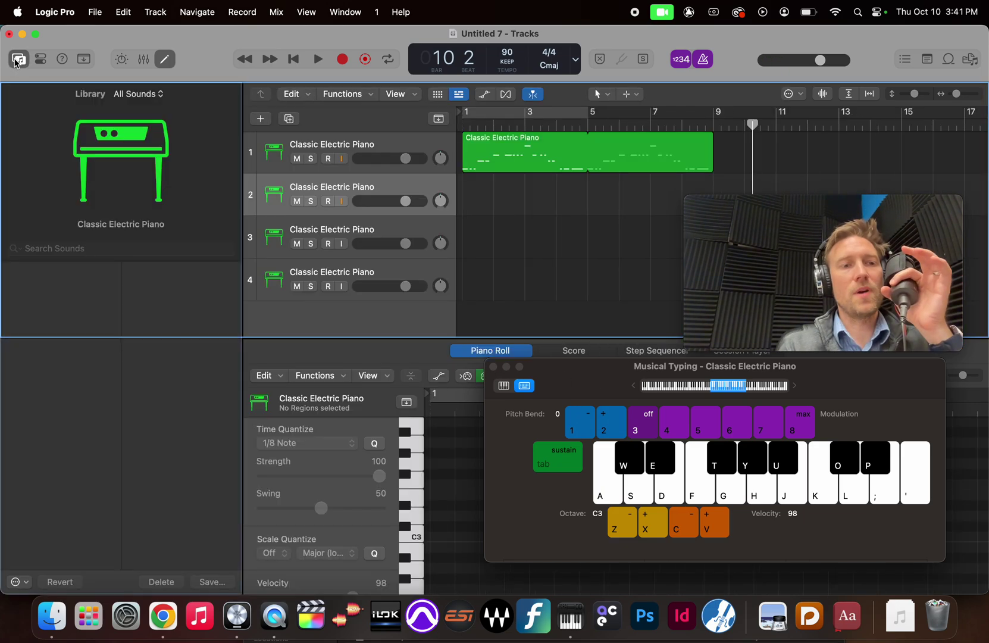
{"action": "left_click", "coordinate": [17, 60]}
{"action": "left_click", "coordinate": [17, 59]}
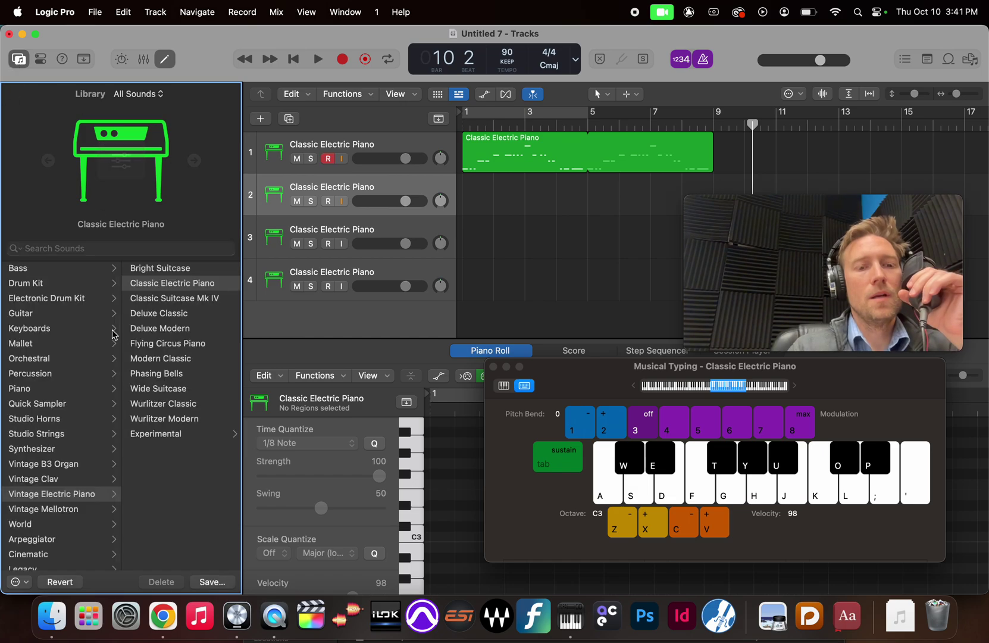
Load the Hollow Pumper patch from the Synthesizer EDM Bass sounds onto the second track
{"action": "scroll", "coordinate": [42, 476], "scroll_direction": "down", "scroll_amount": 2}
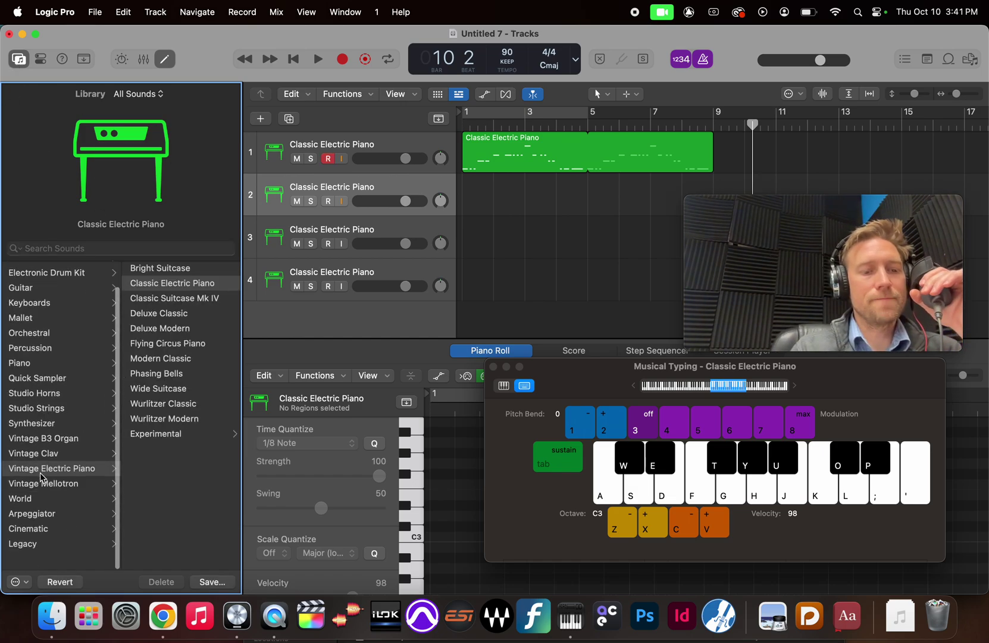
{"action": "left_click", "coordinate": [46, 443]}
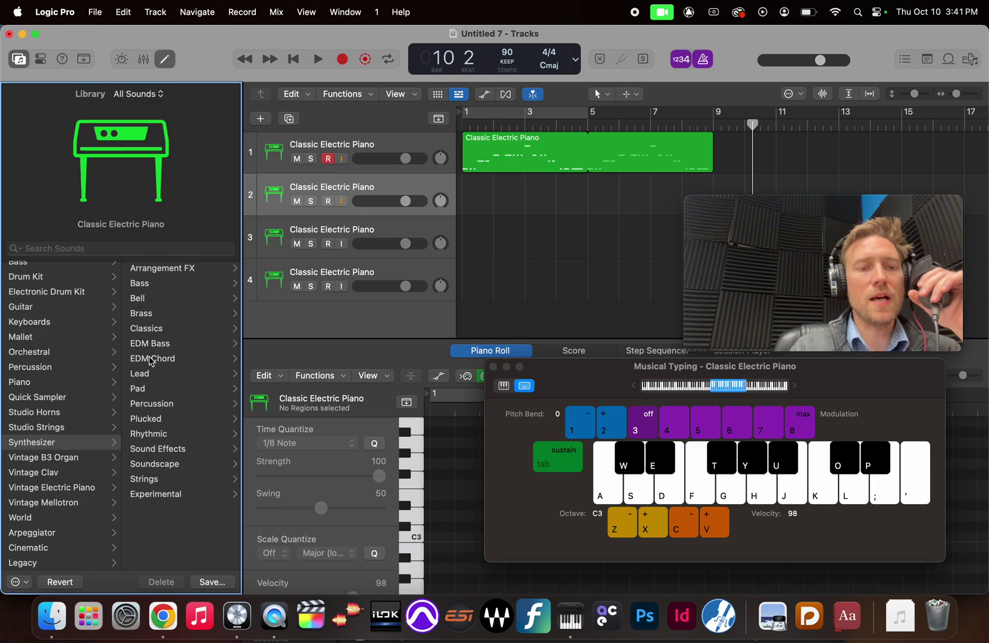
{"action": "left_click", "coordinate": [151, 350]}
{"action": "scroll", "coordinate": [166, 394], "scroll_direction": "down", "scroll_amount": 5}
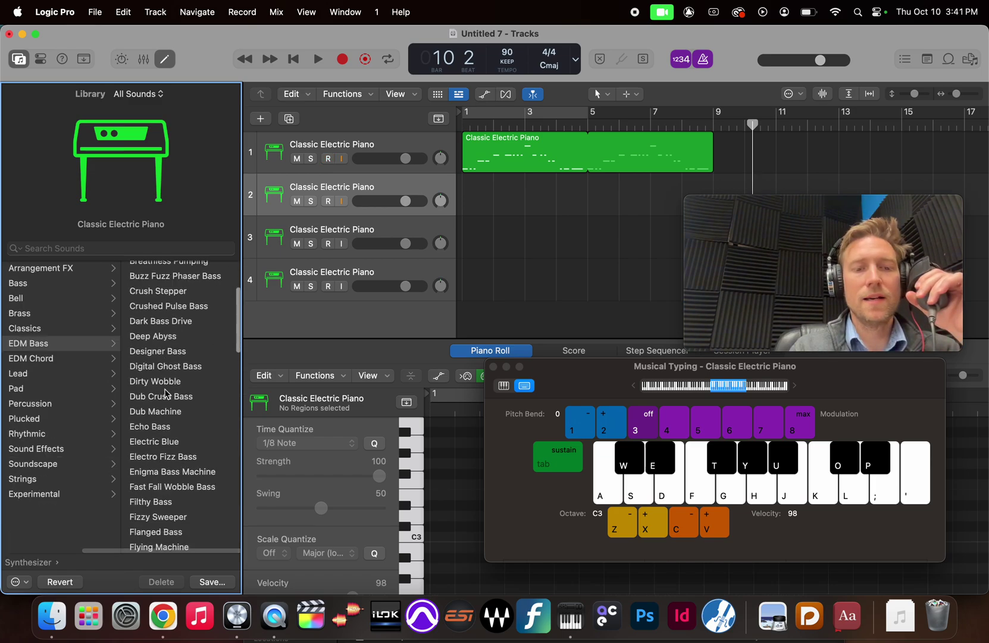
{"action": "scroll", "coordinate": [166, 394], "scroll_direction": "down", "scroll_amount": 5}
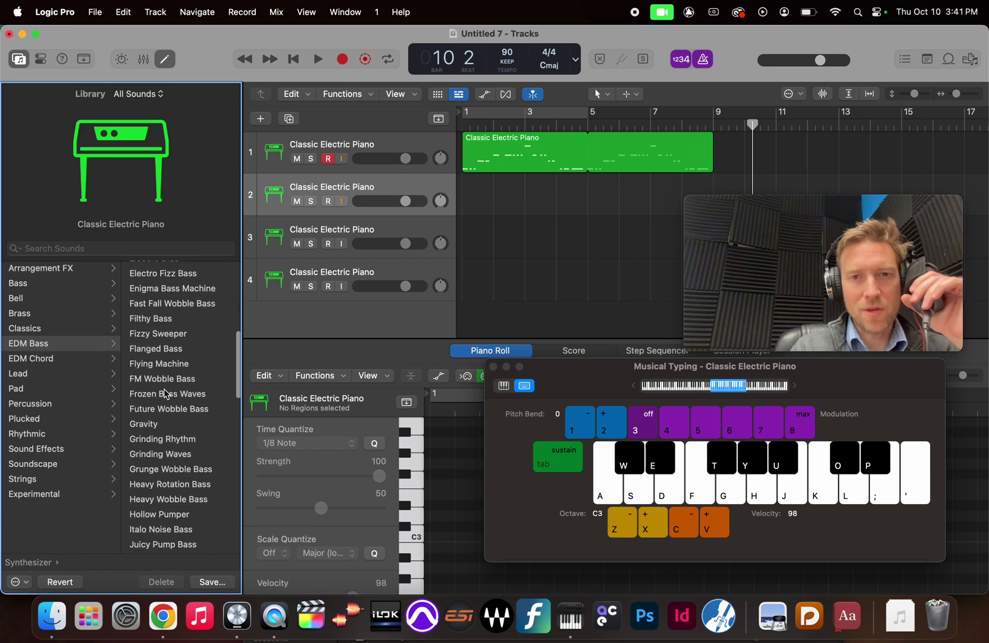
{"action": "left_click", "coordinate": [162, 425]}
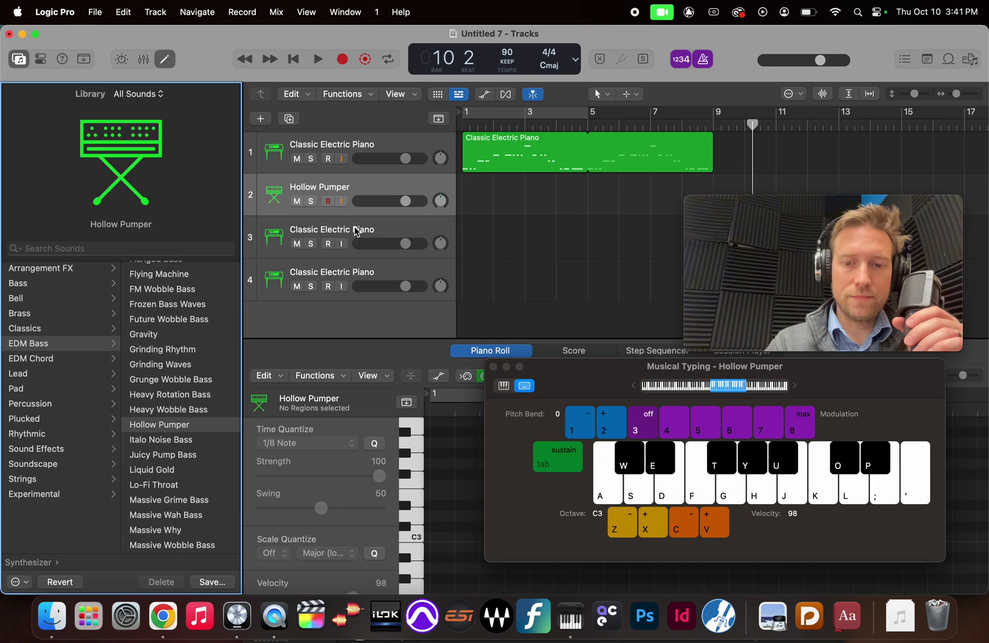
Audition the Hollow Pumper sound and lower the Musical Typing octave to C1, testing its low C
{"action": "key", "text": "a"}
{"action": "key", "text": "a"}
{"action": "key", "text": "d"}
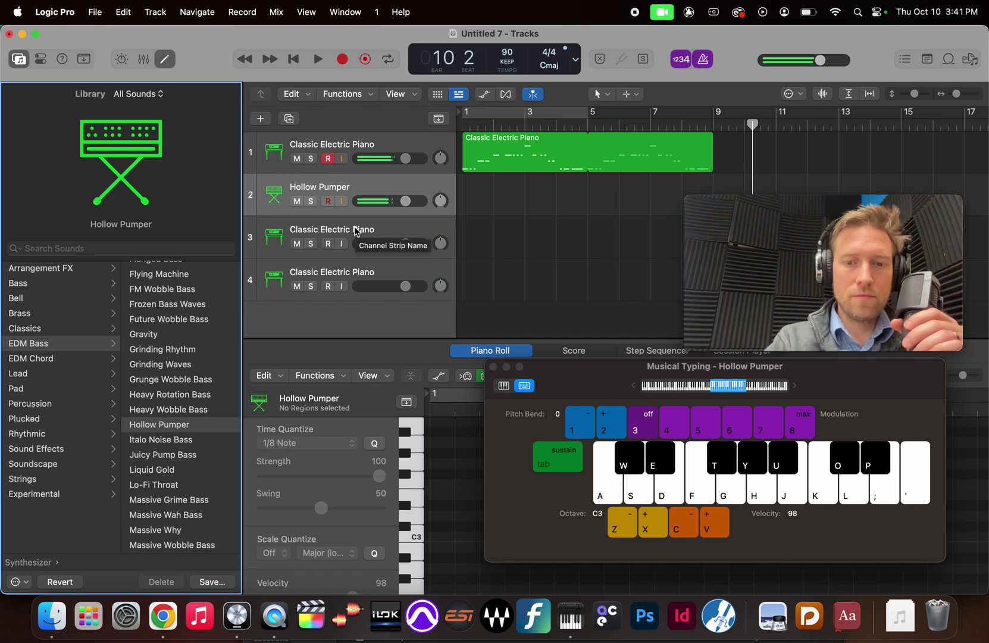
{"action": "left_click_drag", "start_coordinate": [723, 382], "coordinate": [708, 381]}
{"action": "left_click", "coordinate": [611, 500]}
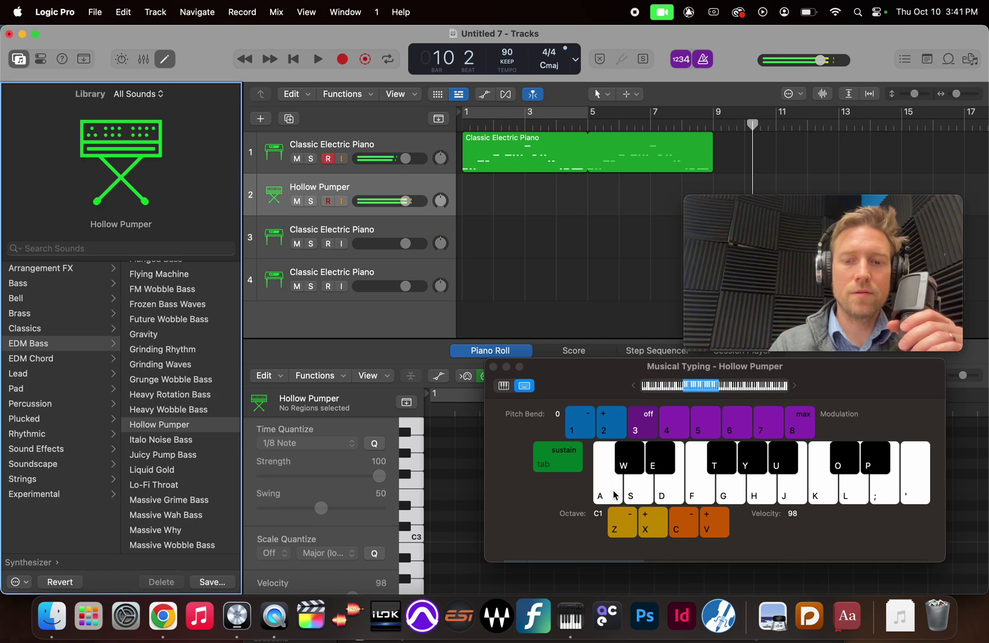
{"action": "left_click", "coordinate": [614, 494]}
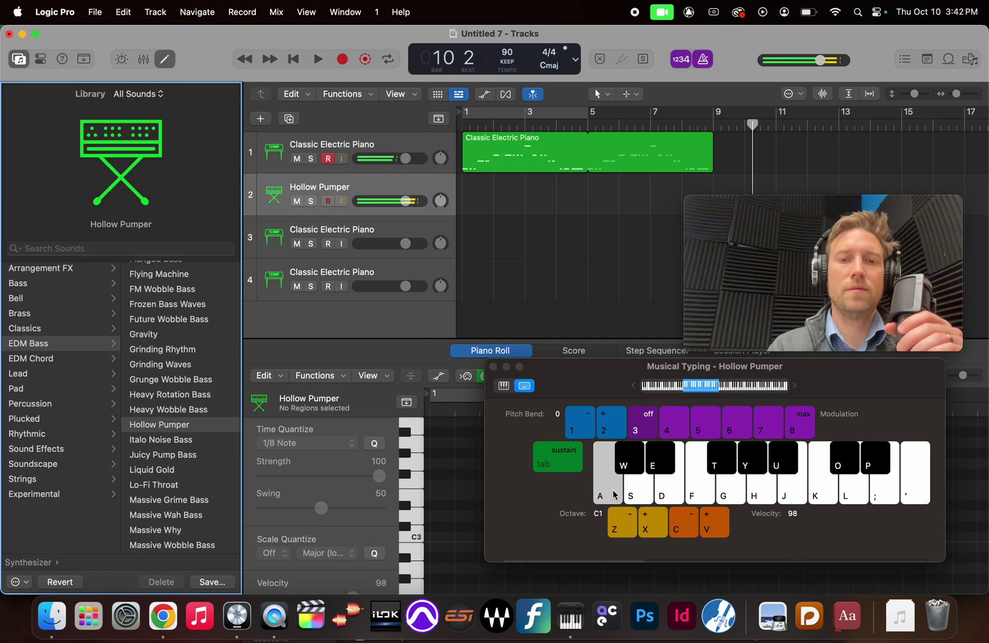
{"action": "left_click", "coordinate": [614, 494]}
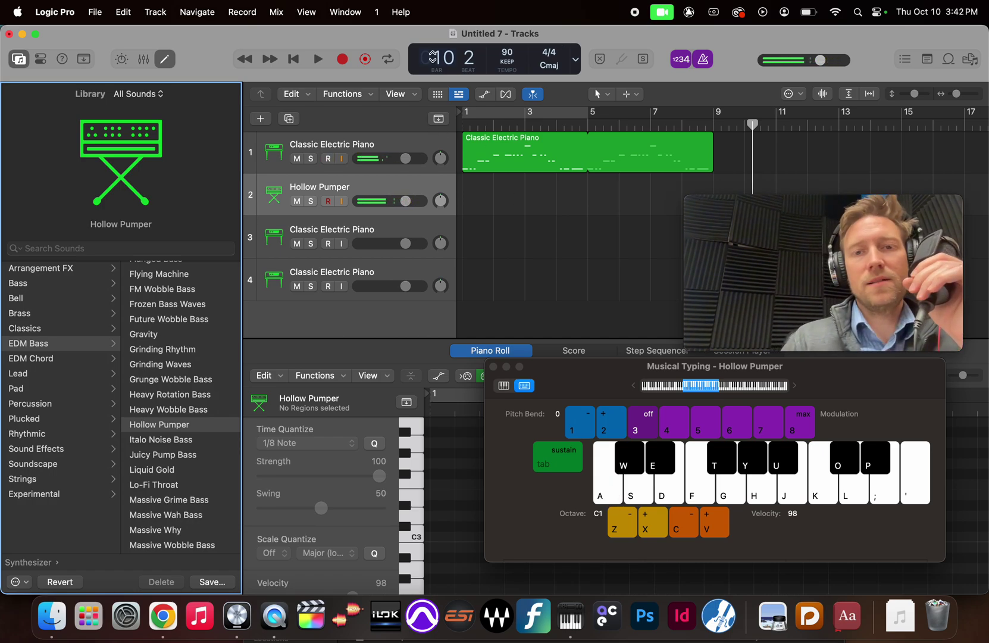
{"action": "left_click", "coordinate": [612, 483]}
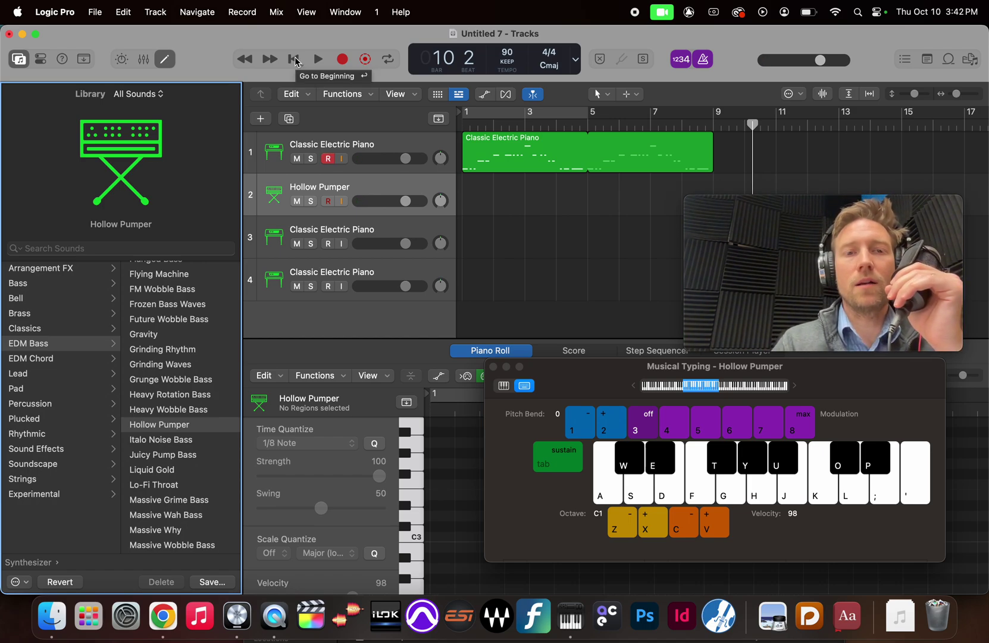
With only the Hollow Pumper track record-enabled, record an eight-measure bass line of mainly C and G from measure 1, stopping at measure 9
{"action": "left_click", "coordinate": [293, 59]}
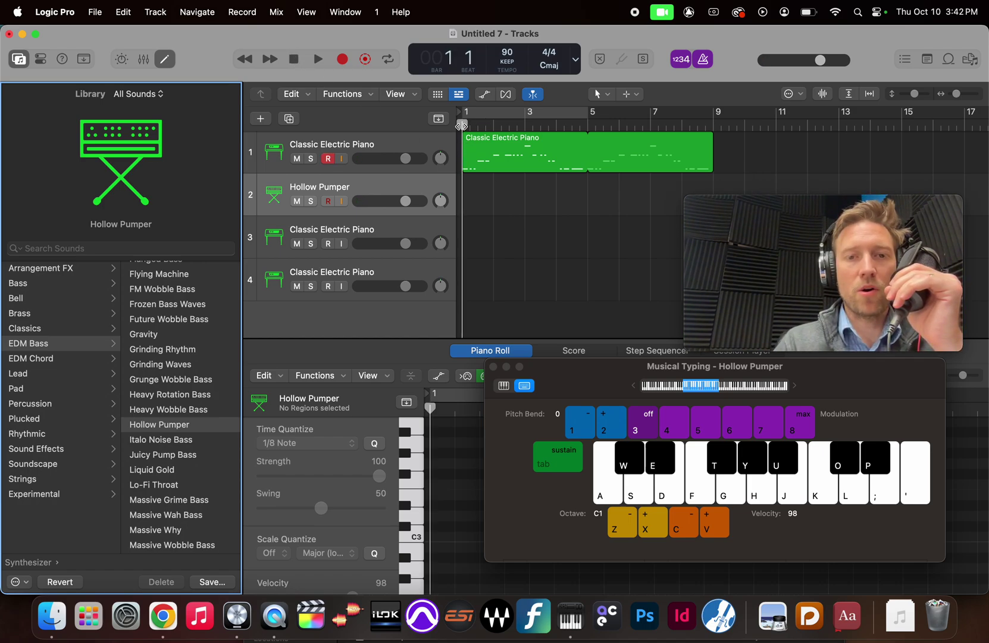
{"action": "left_click_drag", "start_coordinate": [462, 126], "coordinate": [361, 148]}
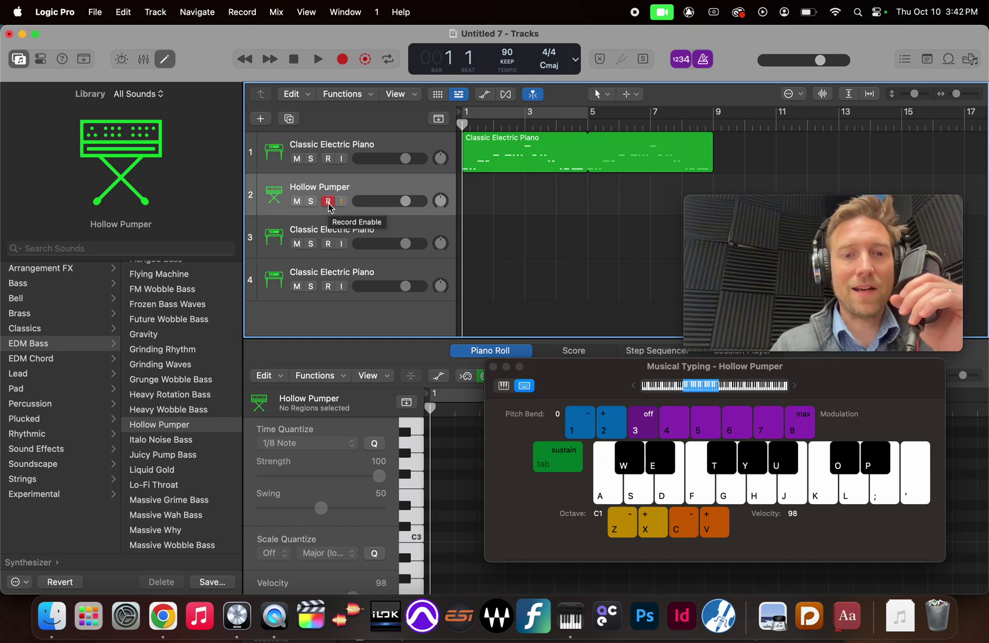
{"action": "left_click", "coordinate": [343, 60]}
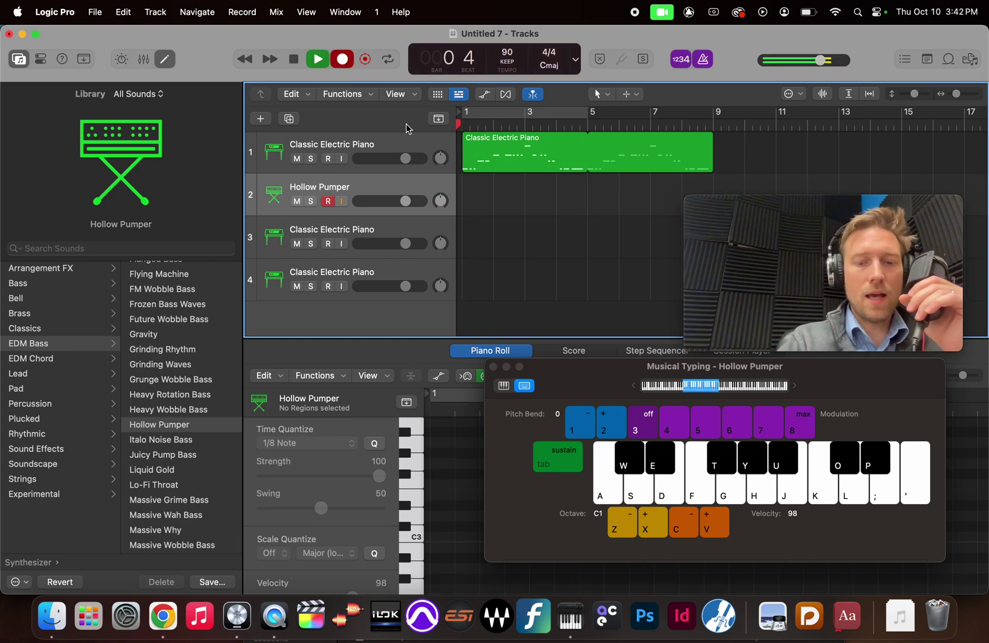
{"action": "key", "text": "a"}
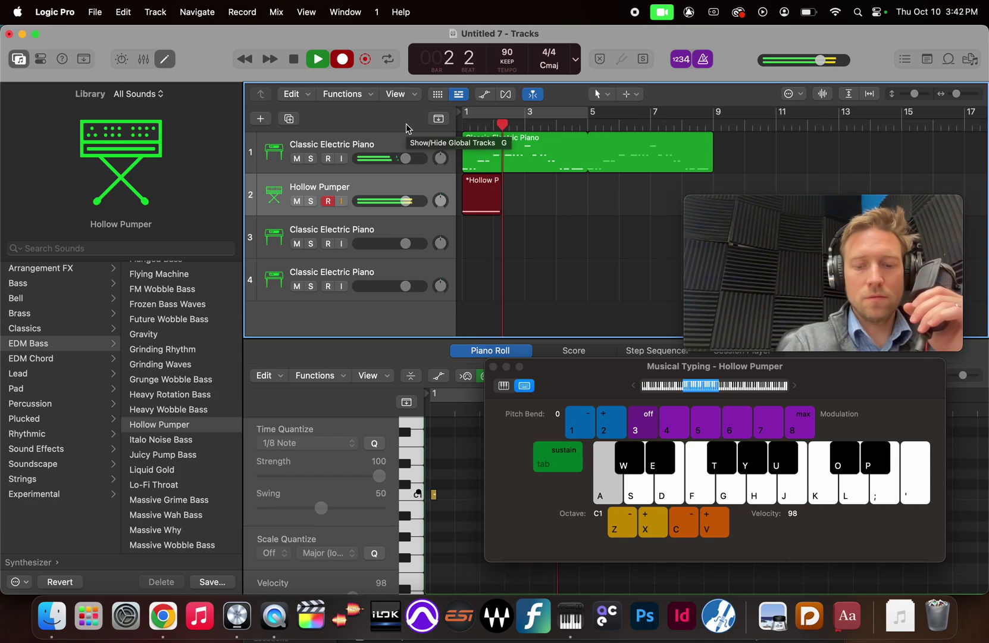
{"action": "key", "text": "g"}
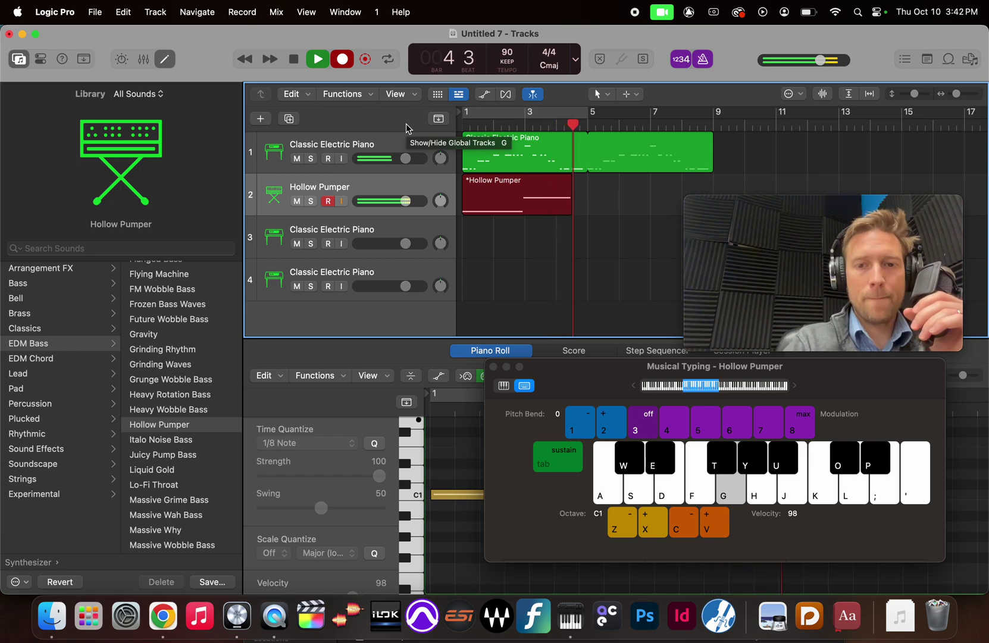
{"action": "key", "text": "a"}
{"action": "key", "text": "h"}
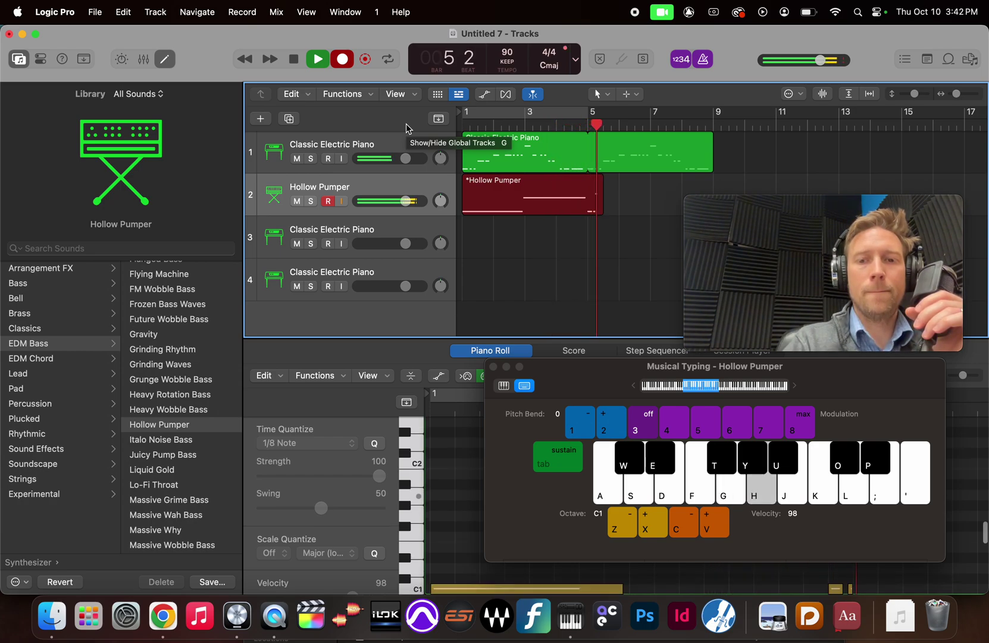
{"action": "key", "text": "a"}
{"action": "key", "text": "a"}
{"action": "key", "text": "g"}
{"action": "key", "text": "a"}
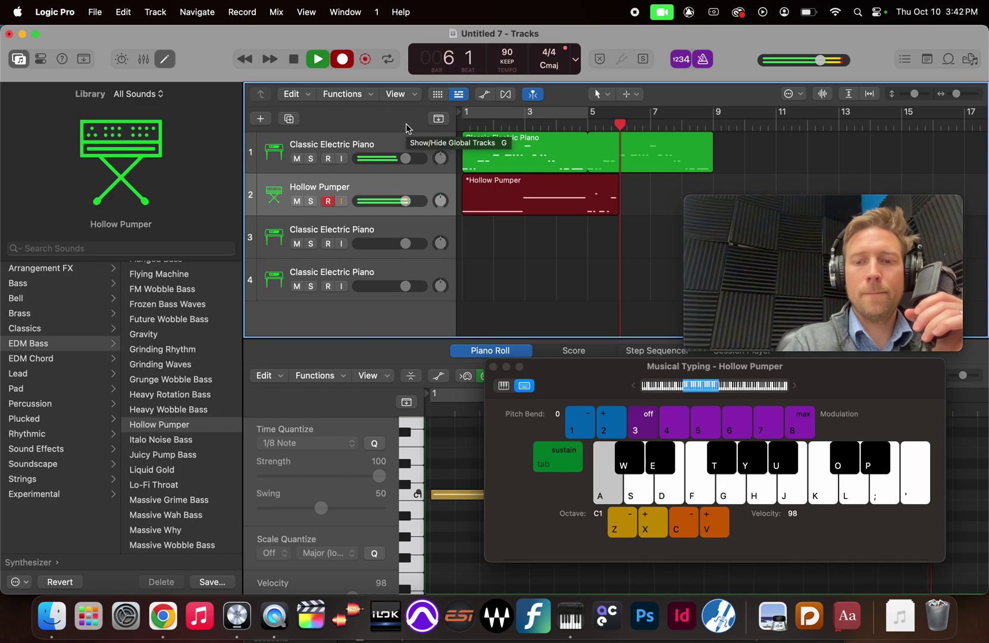
{"action": "key", "text": "g"}
{"action": "key", "text": "a"}
{"action": "key", "text": "a"}
{"action": "key", "text": "g"}
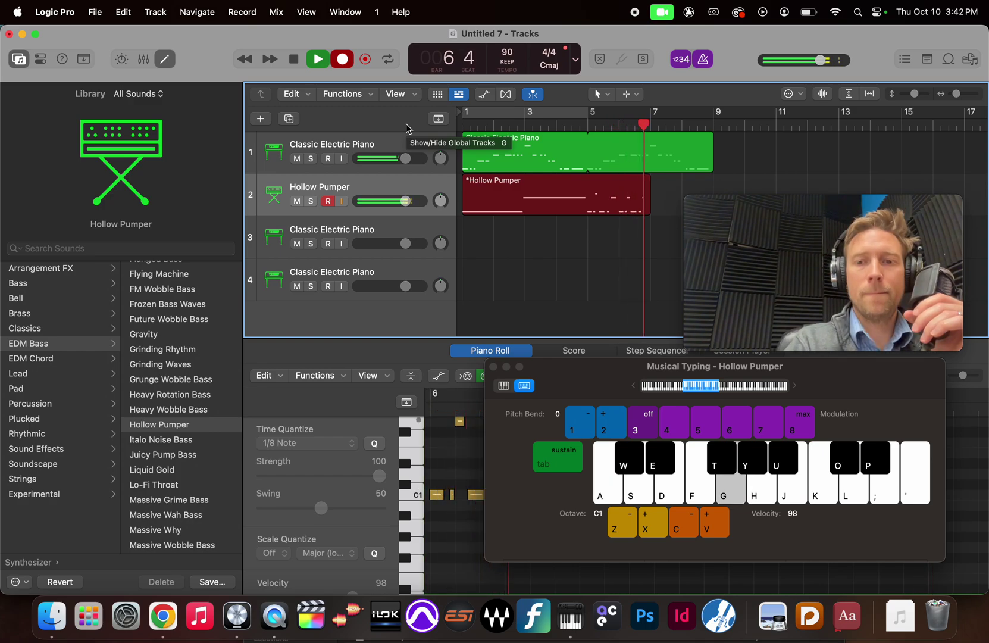
{"action": "key", "text": "a"}
{"action": "key", "text": "g"}
{"action": "key", "text": "a"}
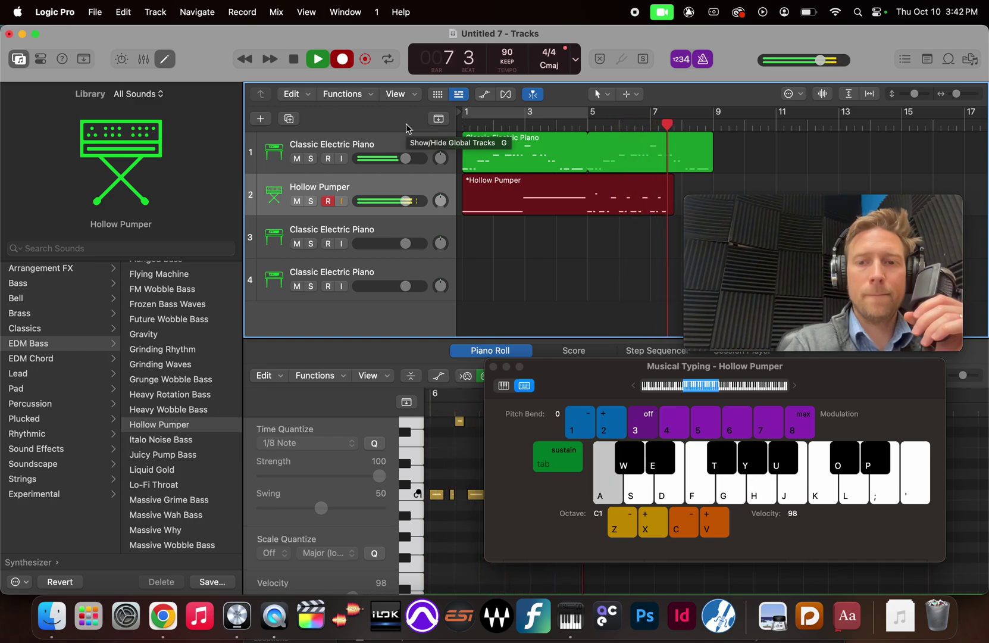
{"action": "key", "text": "g"}
{"action": "key", "text": "a"}
{"action": "key", "text": "g"}
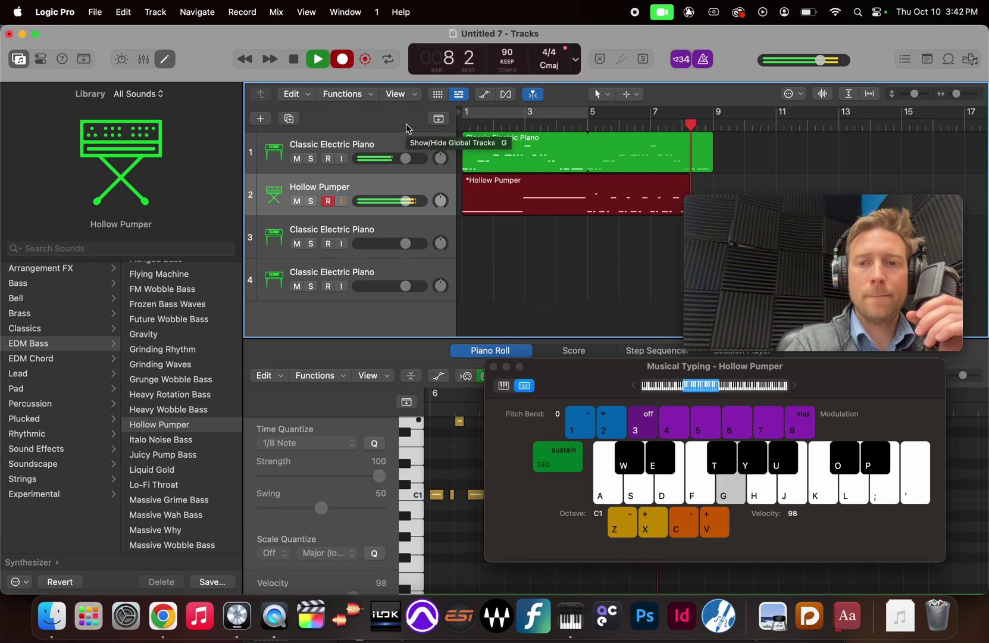
{"action": "key", "text": "a"}
{"action": "key", "text": "a"}
{"action": "key", "text": "a"}
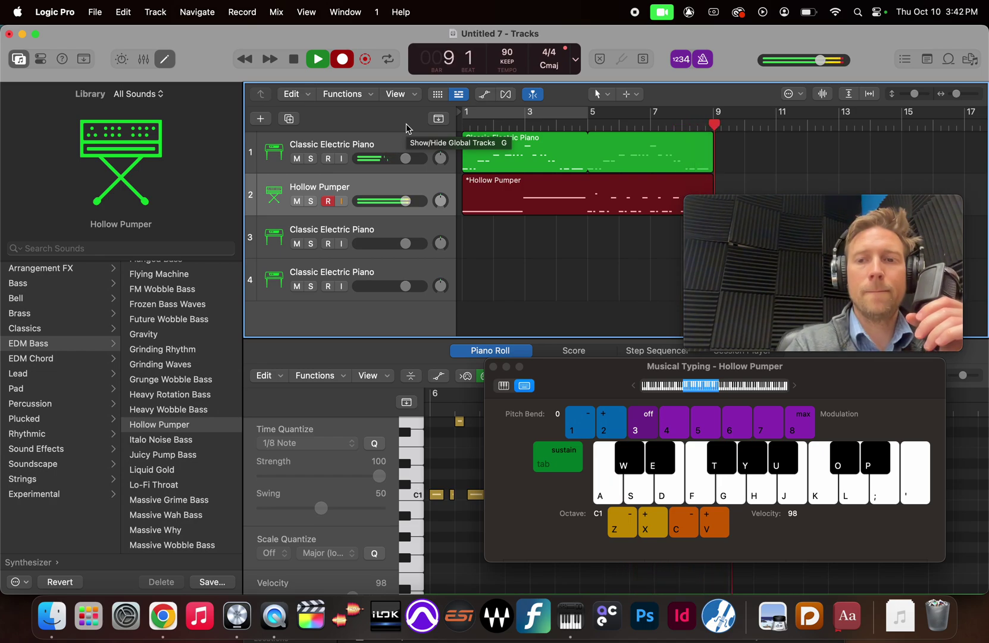
{"action": "key", "text": "space"}
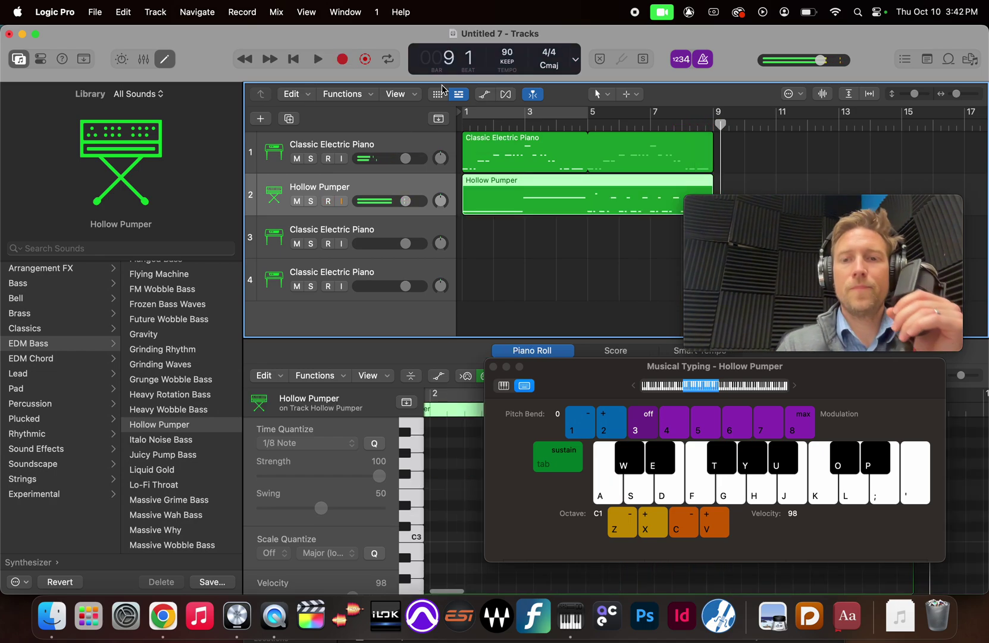
Open the Hollow Pumper region in the Piano Roll and move the Musical Typing window clear of its notes
{"action": "double_click", "coordinate": [593, 196]}
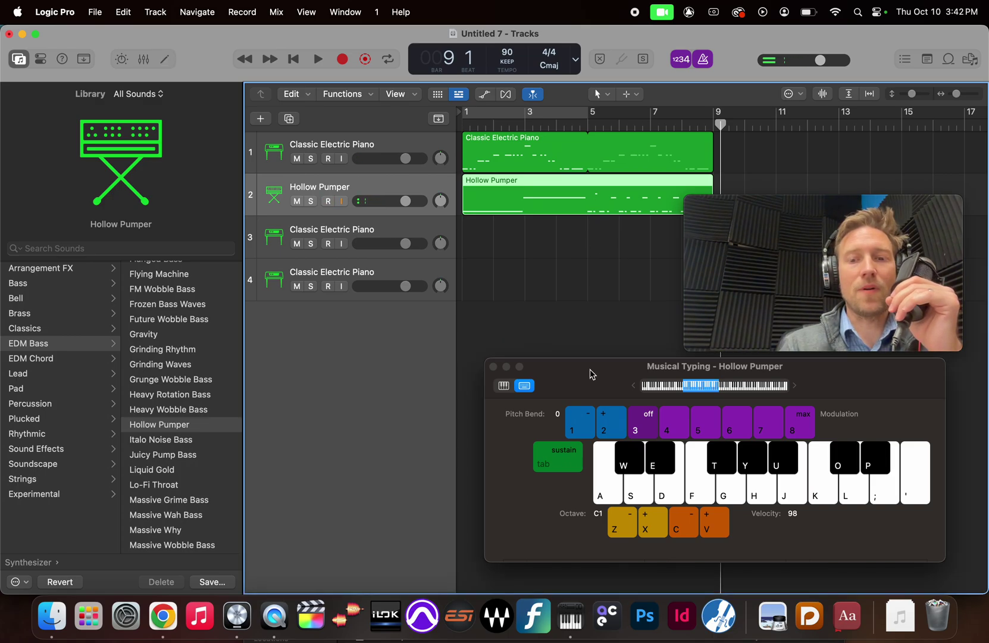
{"action": "left_click_drag", "start_coordinate": [588, 367], "coordinate": [597, 212]}
{"action": "double_click", "coordinate": [588, 212]}
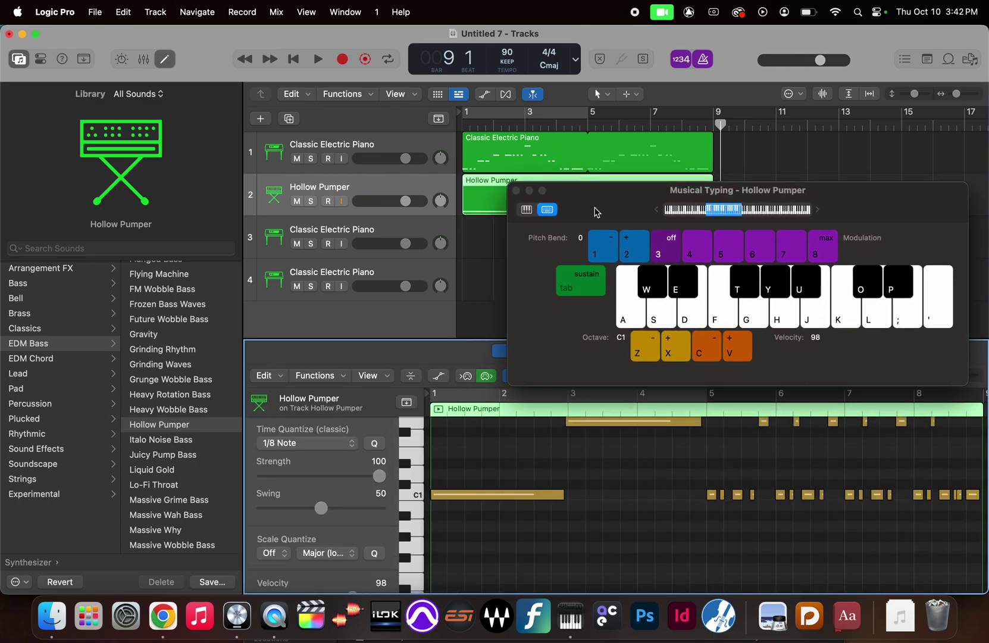
{"action": "left_click", "coordinate": [165, 60]}
{"action": "left_click", "coordinate": [164, 61]}
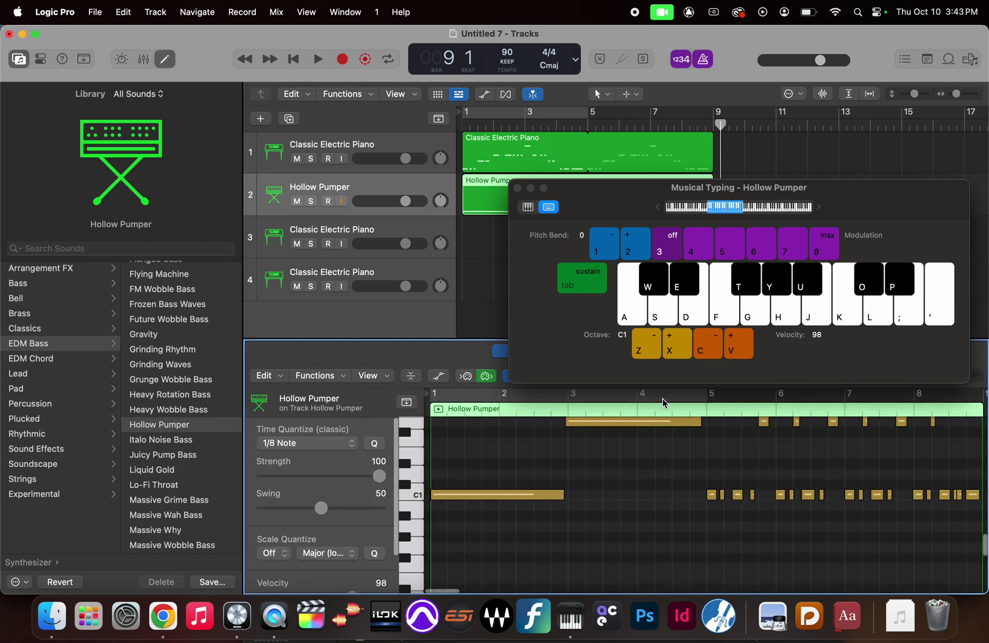
{"action": "scroll", "coordinate": [778, 489], "scroll_direction": "up", "scroll_amount": 3}
{"action": "scroll", "coordinate": [775, 487], "scroll_direction": "right", "scroll_amount": 2}
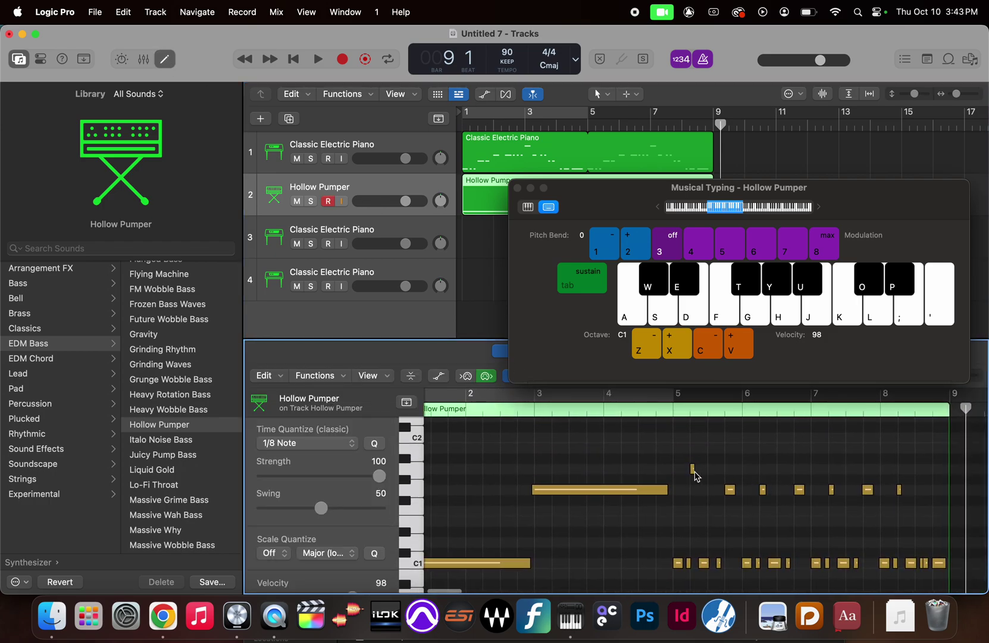
Lower the stray note in measure 5 to G1, and quantize all Hollow Pumper notes to 1/8 Note
{"action": "left_click_drag", "start_coordinate": [695, 476], "coordinate": [694, 492]}
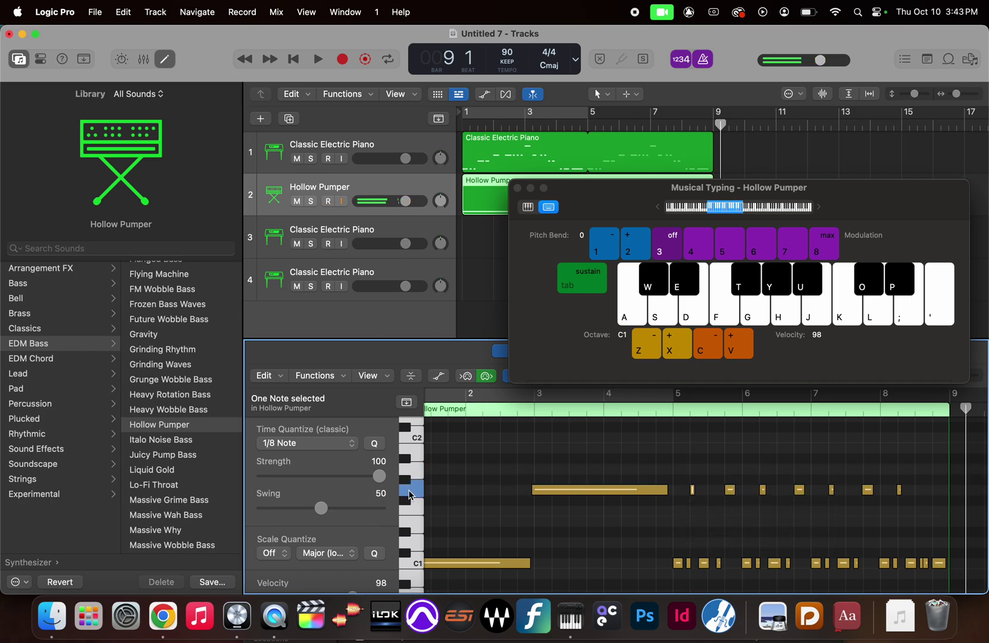
{"action": "left_click", "coordinate": [615, 537]}
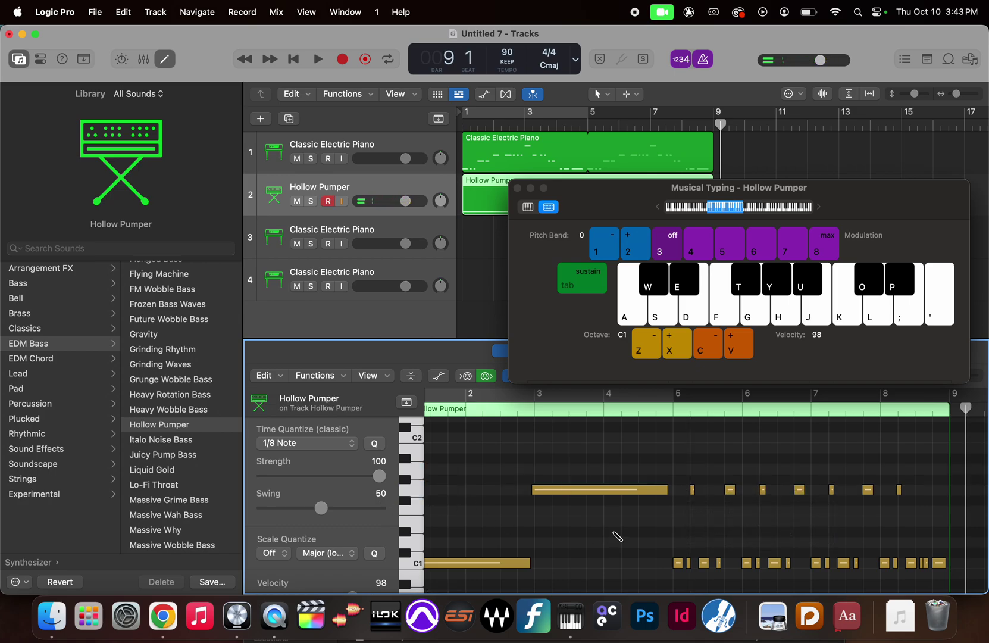
{"action": "key", "text": "super+a"}
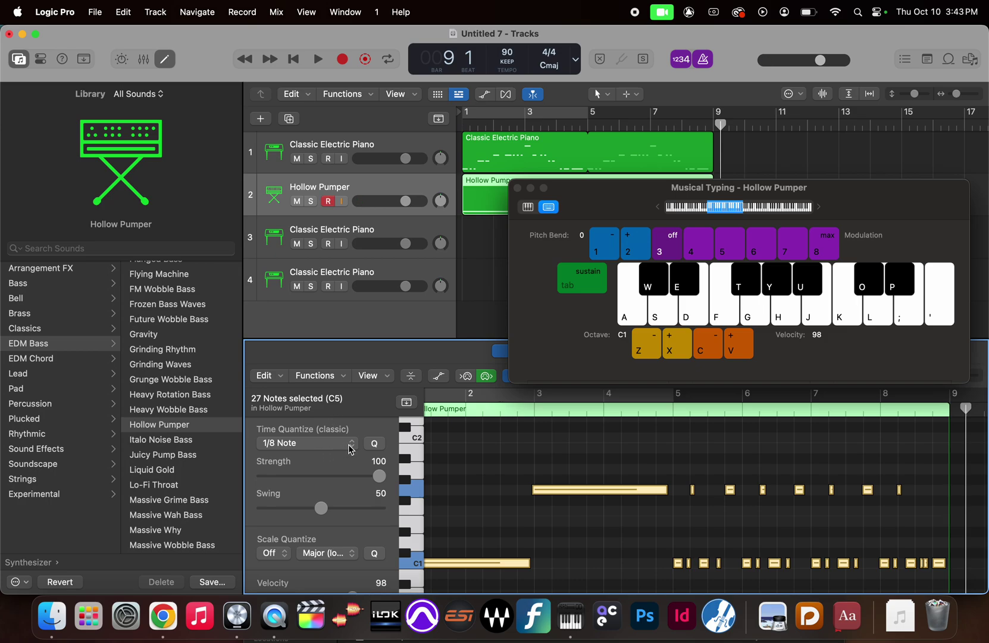
{"action": "left_click", "coordinate": [379, 442]}
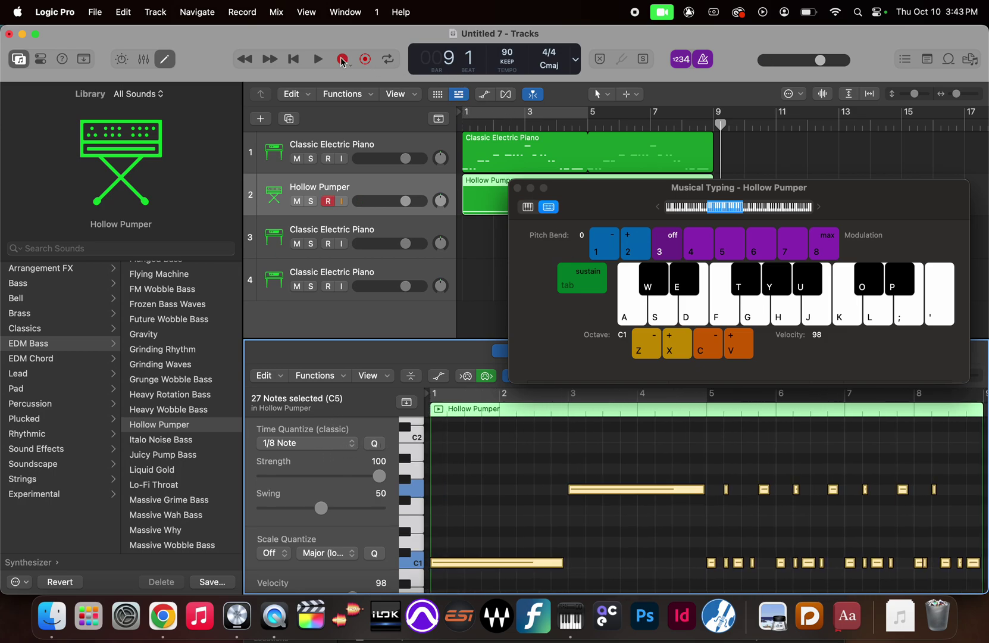
Play the piano and bass from measure 1, lower the Hollow Pumper track's volume, and listen again to check the balance
{"action": "left_click", "coordinate": [293, 59]}
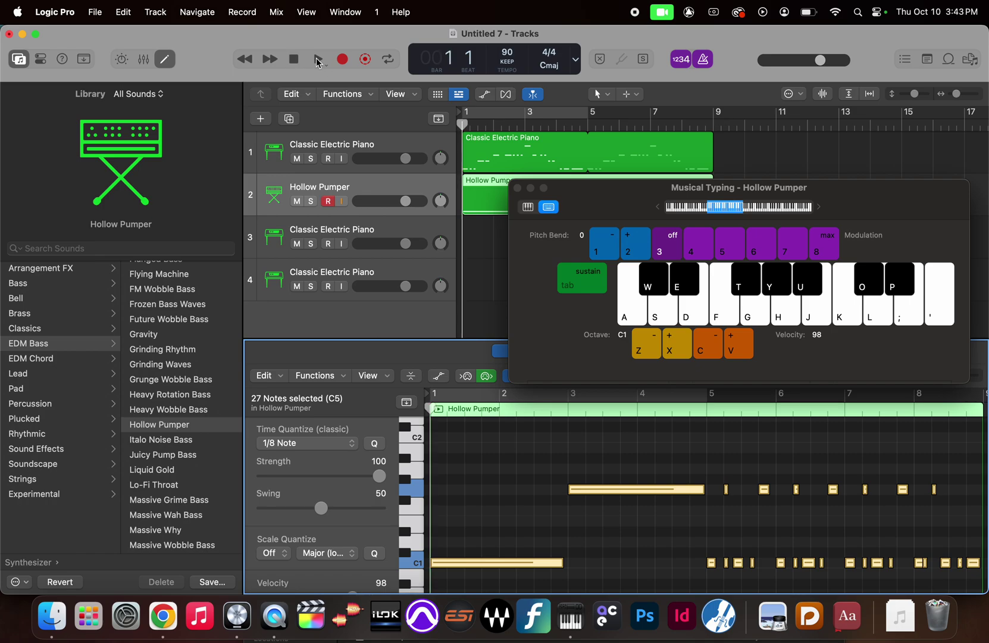
{"action": "left_click", "coordinate": [319, 60]}
{"action": "left_click_drag", "start_coordinate": [596, 194], "coordinate": [153, 242]}
{"action": "left_click", "coordinate": [293, 60]}
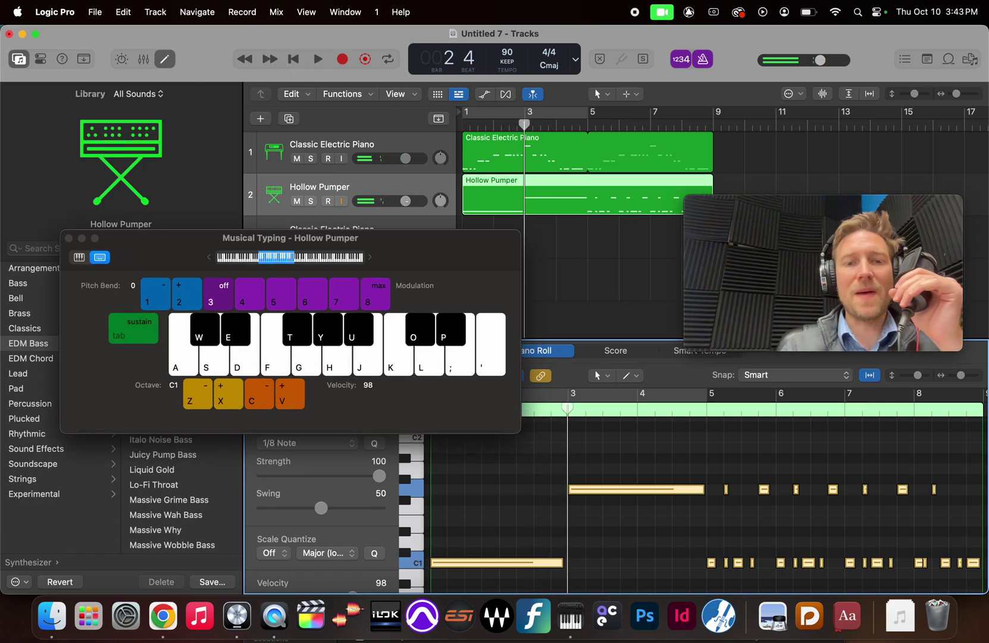
{"action": "left_click_drag", "start_coordinate": [405, 201], "coordinate": [388, 201]}
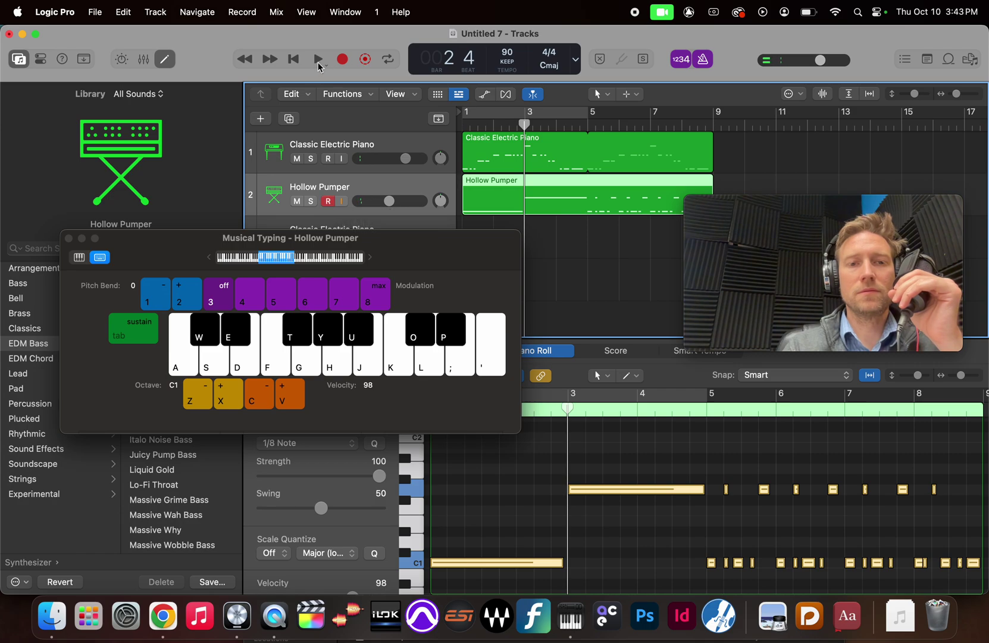
{"action": "left_click", "coordinate": [316, 59]}
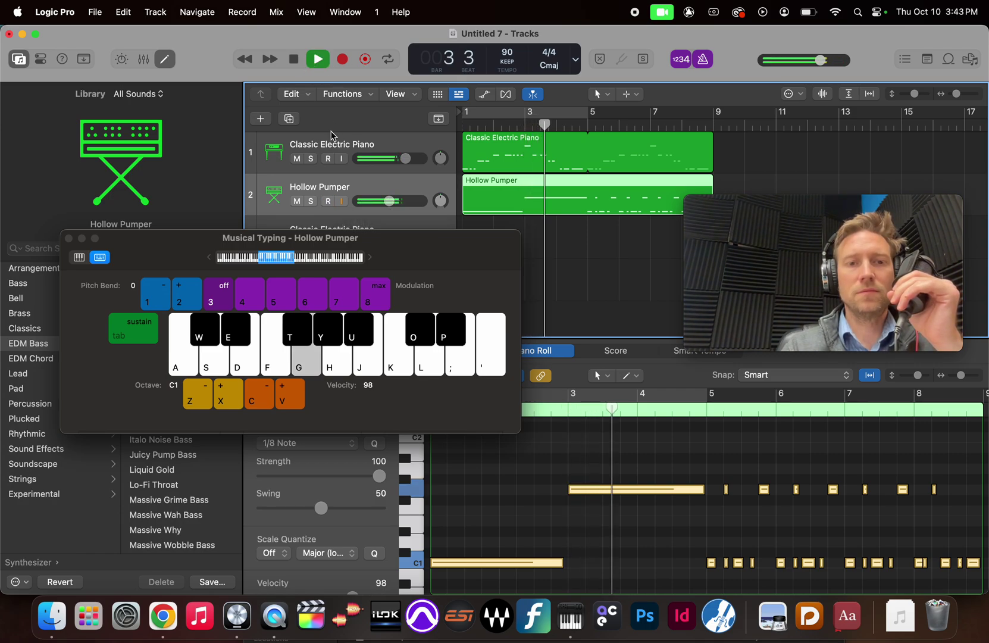
{"action": "key", "text": "space"}
Load the Delicate Tines patch from the Arpeggiator Synth Layers sounds onto the third track, with the Musical Typing window moved off the track list
{"action": "left_click", "coordinate": [310, 149]}
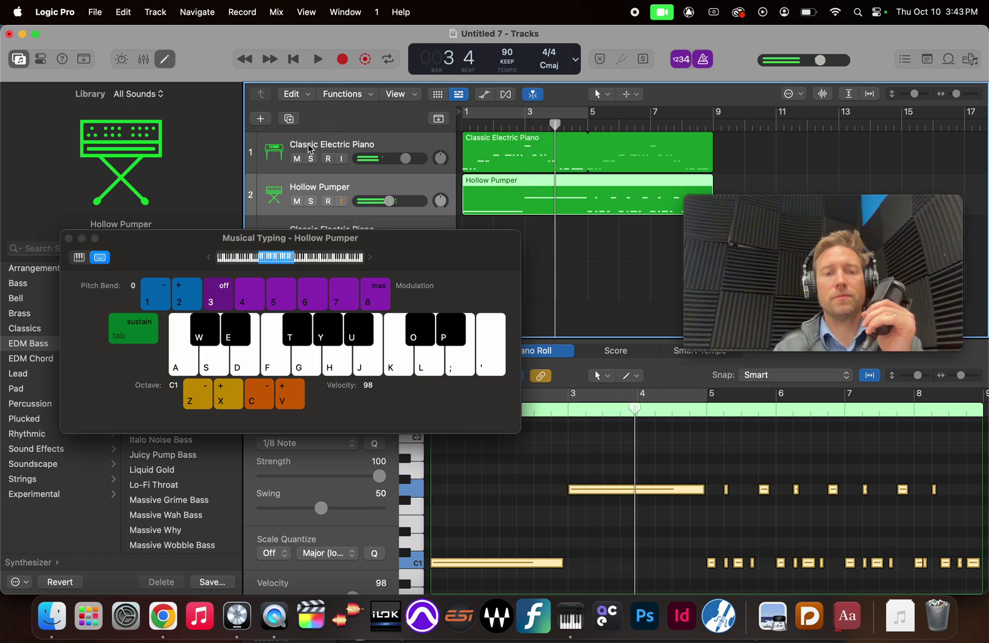
{"action": "left_click_drag", "start_coordinate": [231, 234], "coordinate": [658, 405]}
{"action": "left_click", "coordinate": [275, 235]}
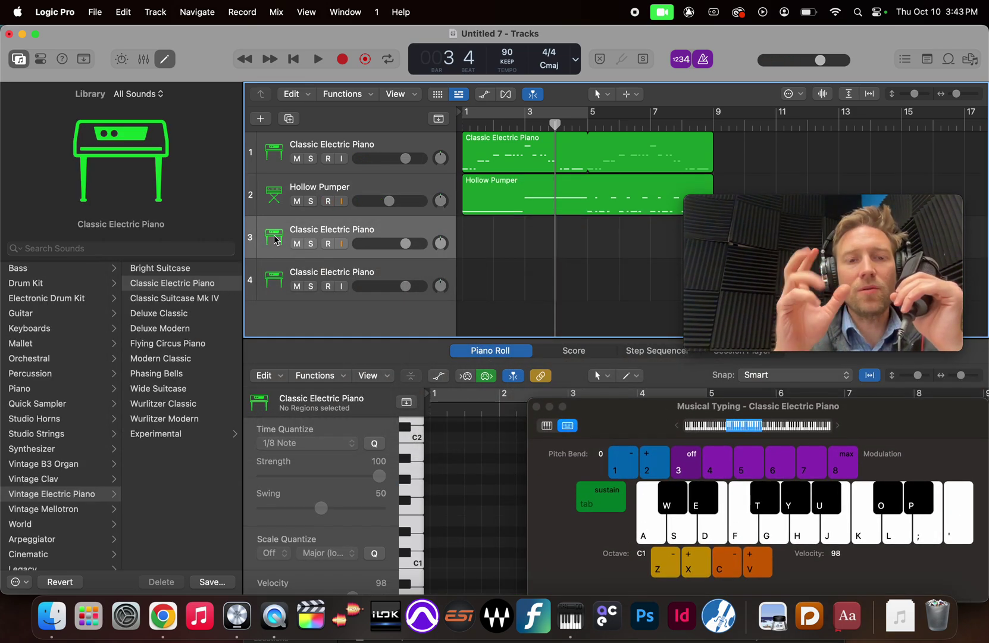
{"action": "scroll", "coordinate": [41, 492], "scroll_direction": "down", "scroll_amount": 1}
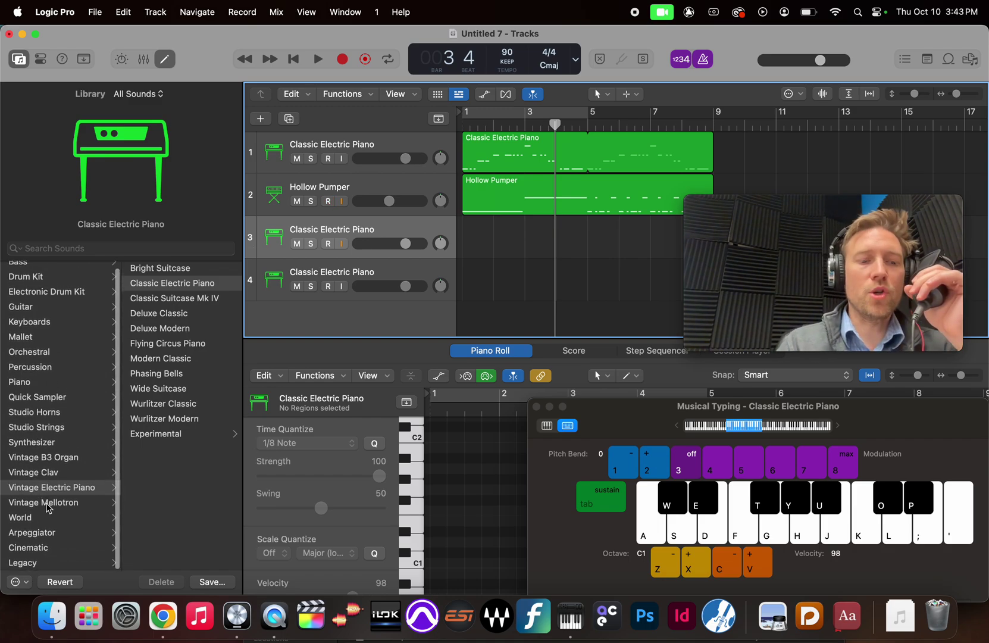
{"action": "left_click", "coordinate": [37, 536]}
{"action": "left_click", "coordinate": [156, 342]}
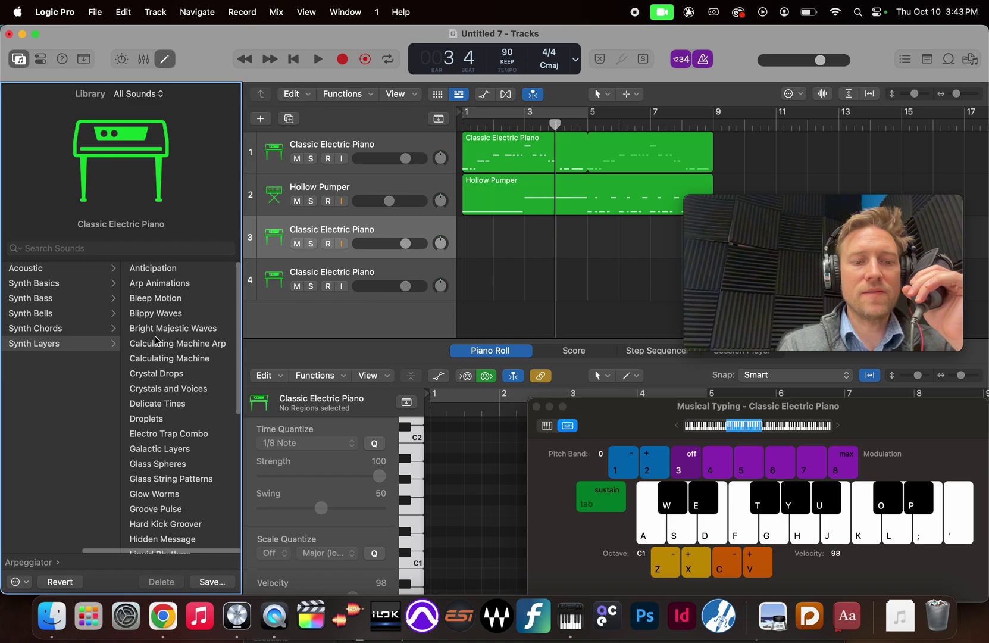
{"action": "left_click", "coordinate": [183, 403]}
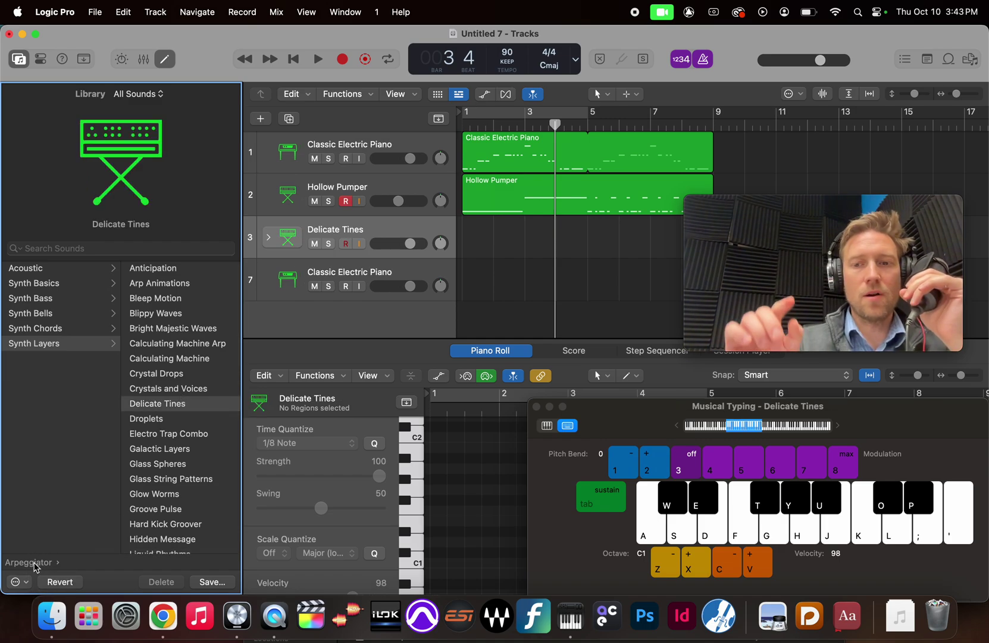
Load the Echoverse patch from the Arpeggiator Synth Chords sounds onto the third track
{"action": "left_click", "coordinate": [33, 563]}
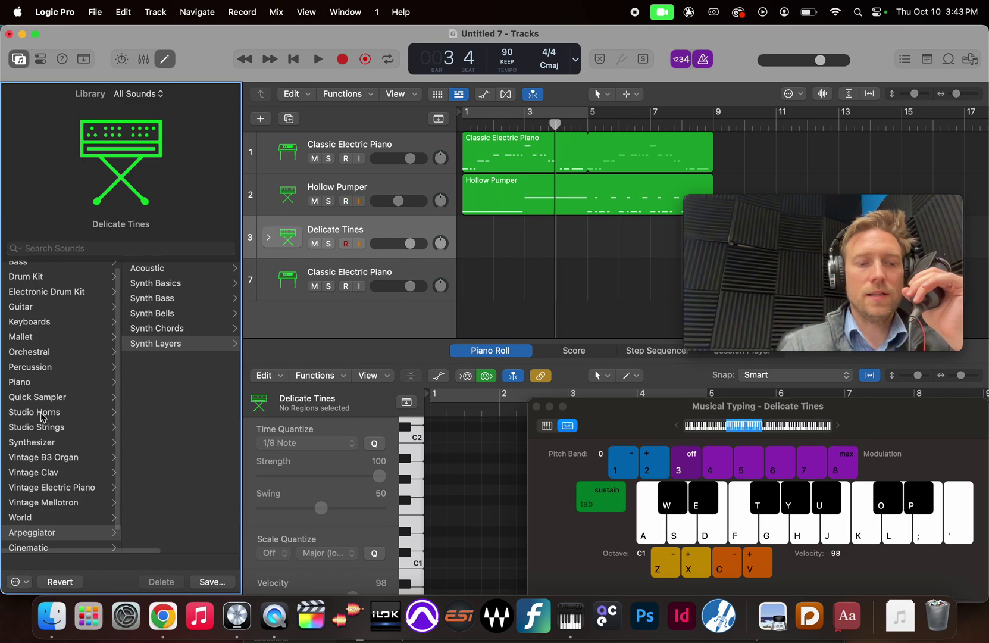
{"action": "left_click", "coordinate": [175, 329]}
{"action": "scroll", "coordinate": [192, 470], "scroll_direction": "down", "scroll_amount": 5}
{"action": "scroll", "coordinate": [192, 469], "scroll_direction": "up", "scroll_amount": 6}
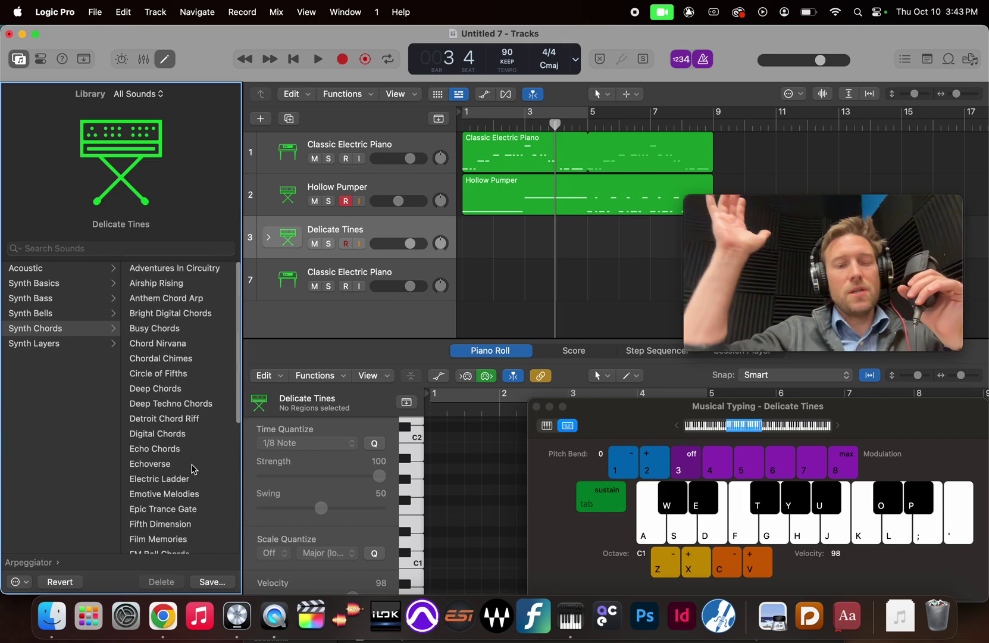
{"action": "left_click", "coordinate": [177, 464]}
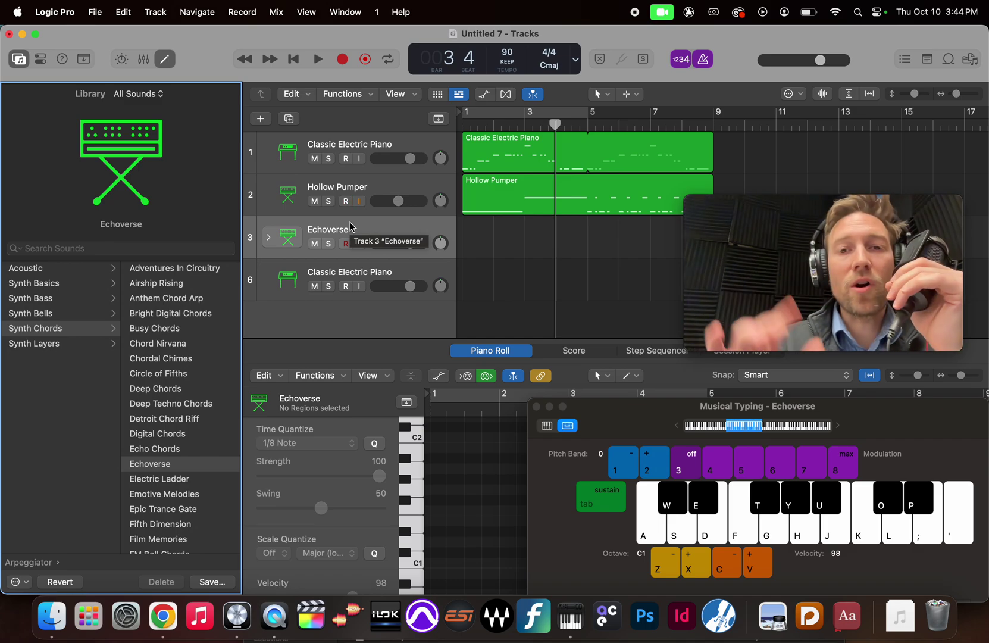
Disarm the Hollow Pumper track, raise the Musical Typing octave to C4, and audition C, E and G with the Echoverse sound
{"action": "left_click", "coordinate": [345, 201]}
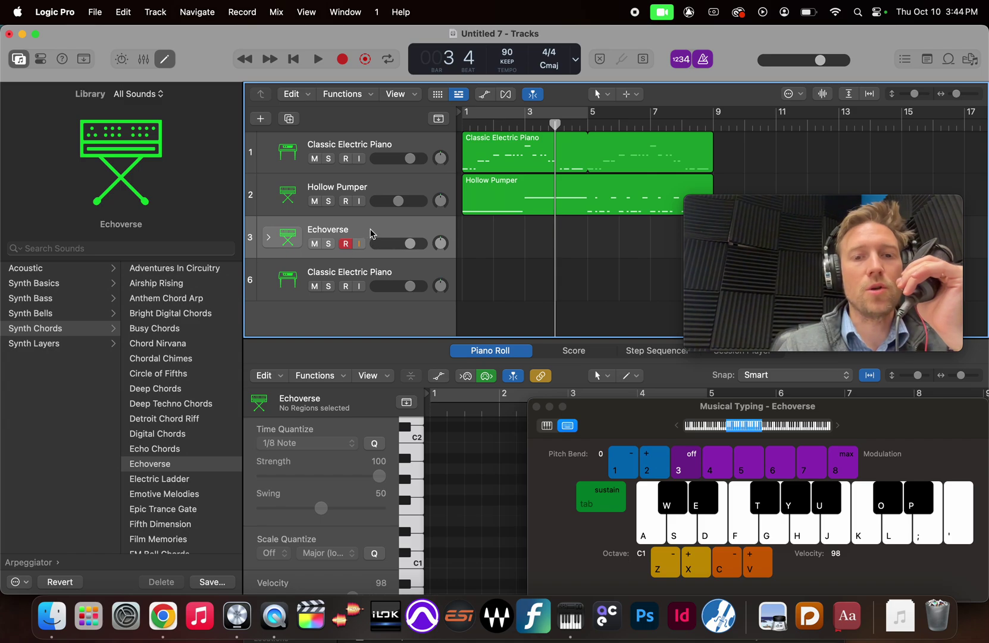
{"action": "key", "text": "a"}
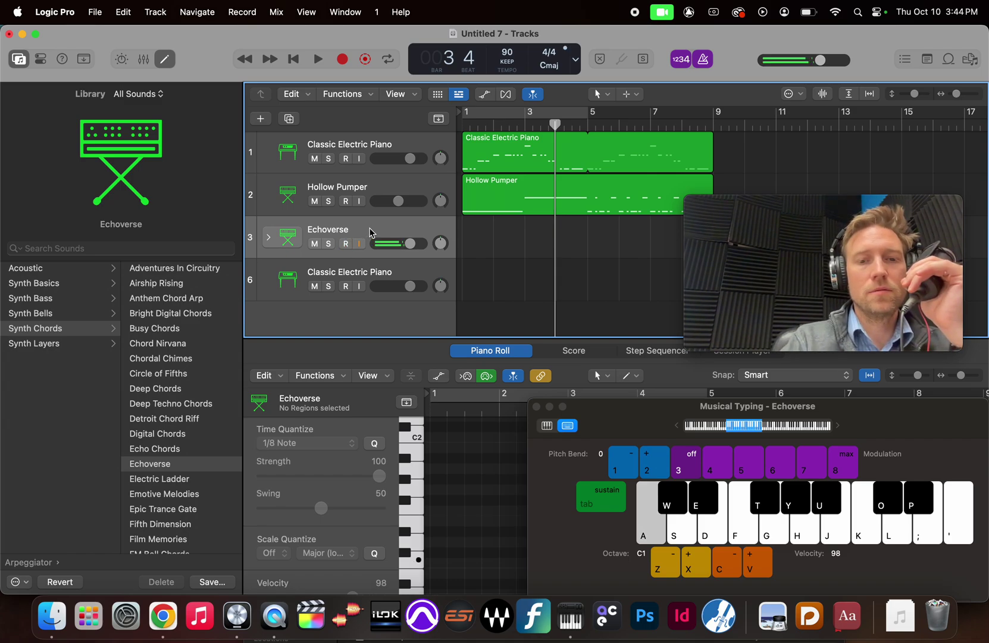
{"action": "mouse_move", "coordinate": [686, 294]}
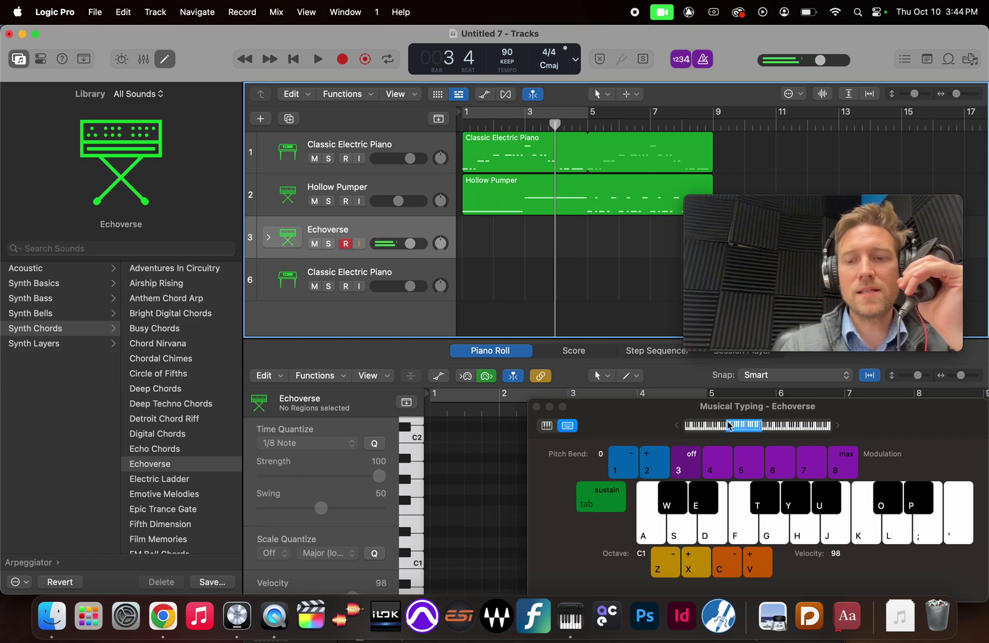
{"action": "left_click_drag", "start_coordinate": [752, 426], "coordinate": [791, 426]}
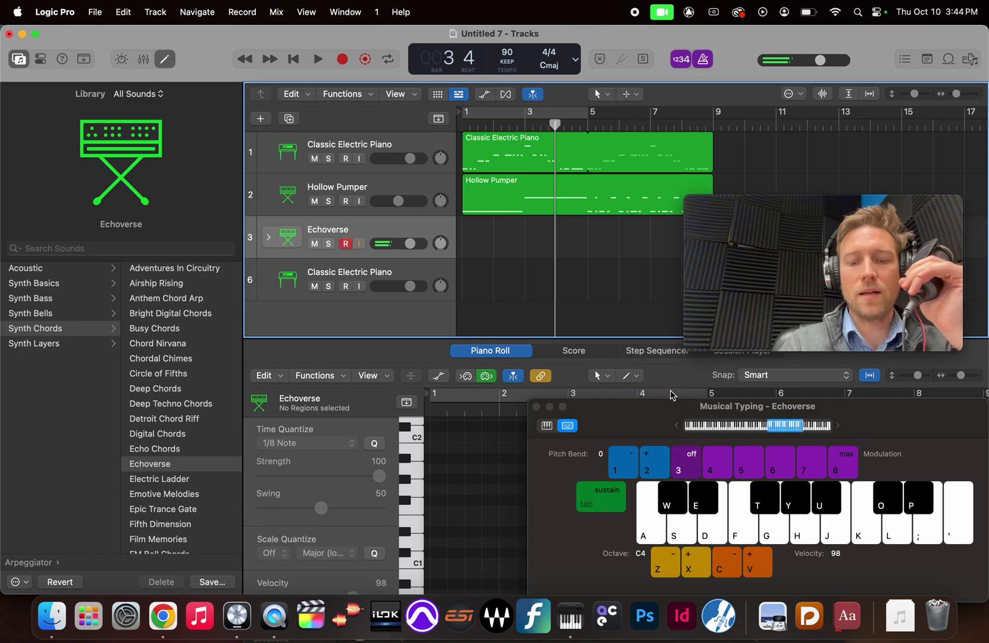
{"action": "key", "text": "g"}
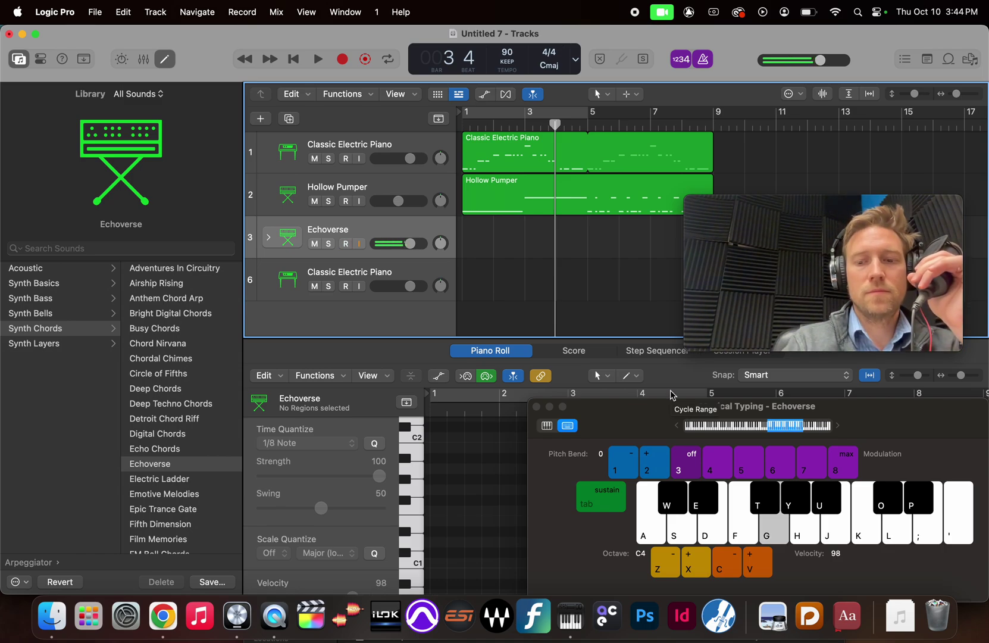
{"action": "key", "text": "d"}
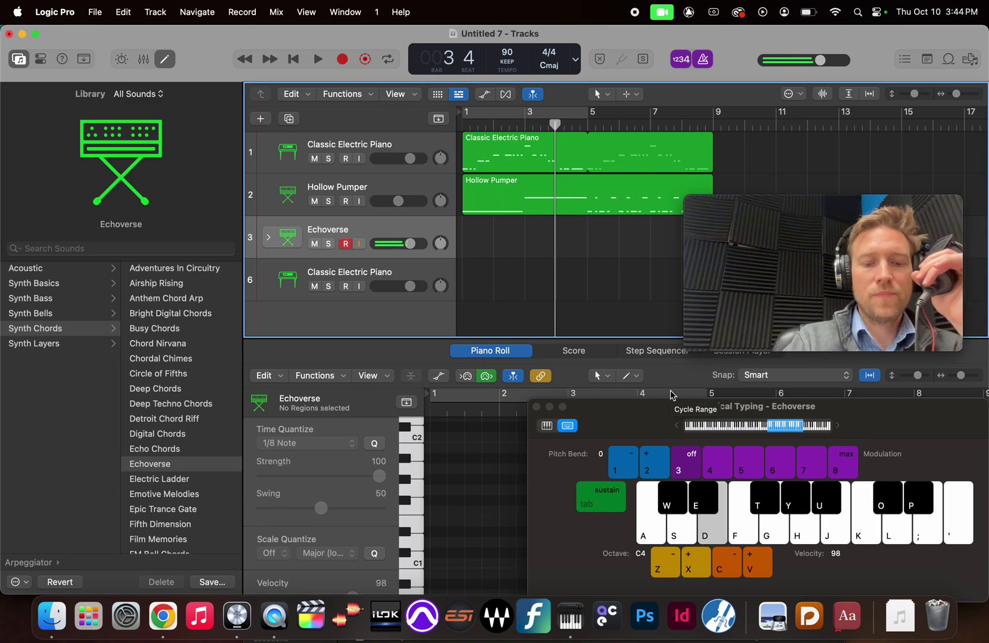
{"action": "key", "text": "a"}
{"action": "key", "text": "g"}
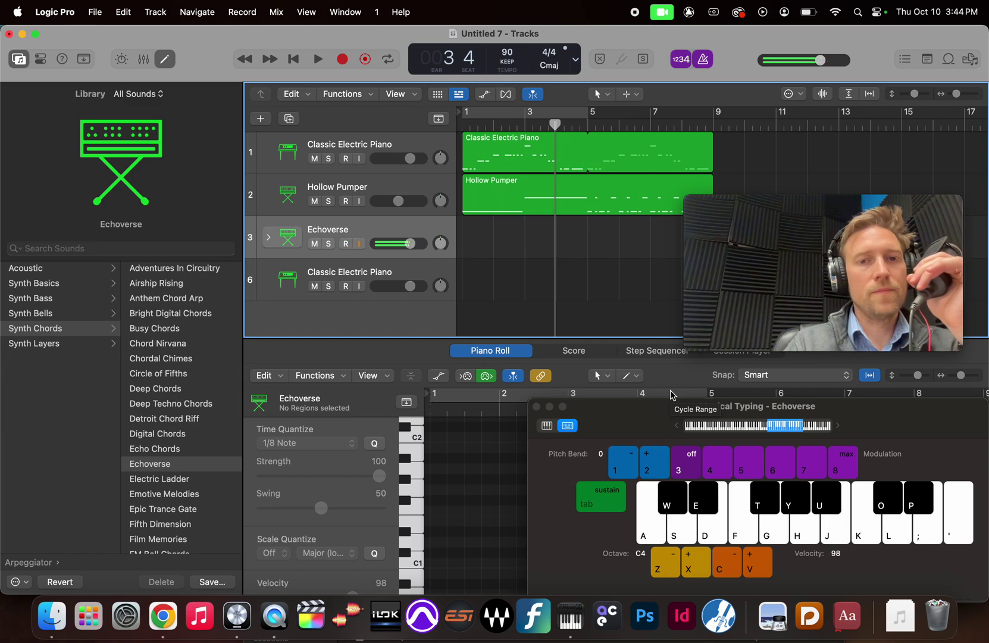
Record sustained two-note chords from C, E and G on the Echoverse track from measure 3, stopping once measure 9 is reached
{"action": "left_click_drag", "start_coordinate": [555, 128], "coordinate": [526, 129]}
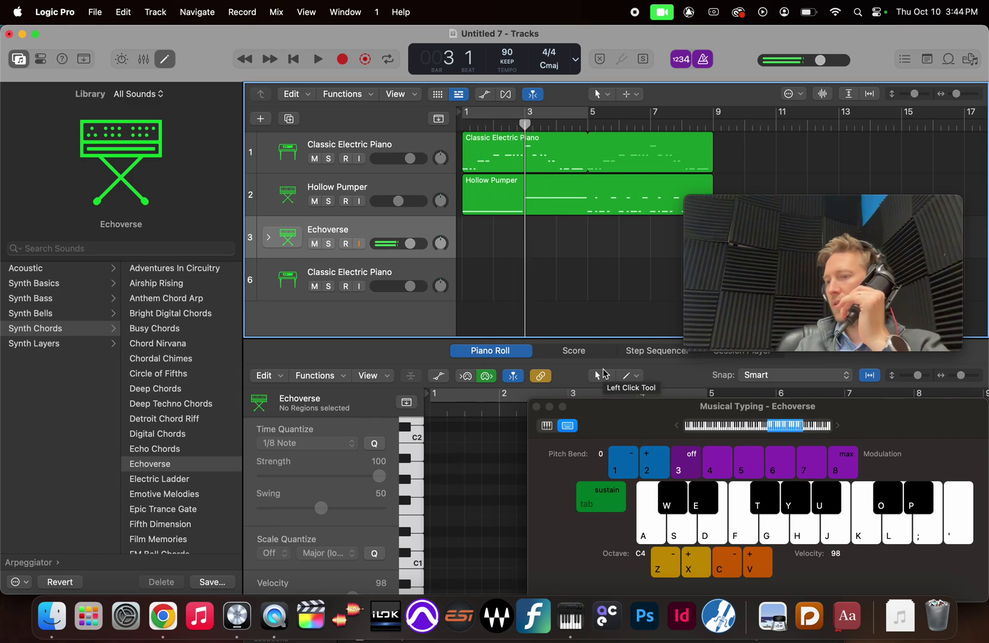
{"action": "left_click", "coordinate": [341, 61]}
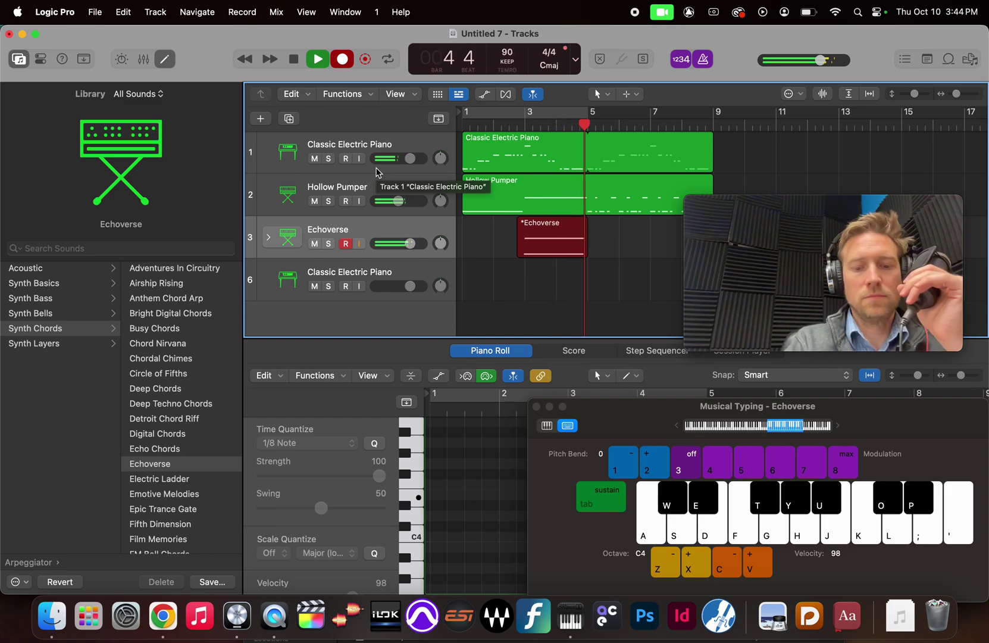
{"action": "key", "text": "d"}
{"action": "key", "text": "g"}
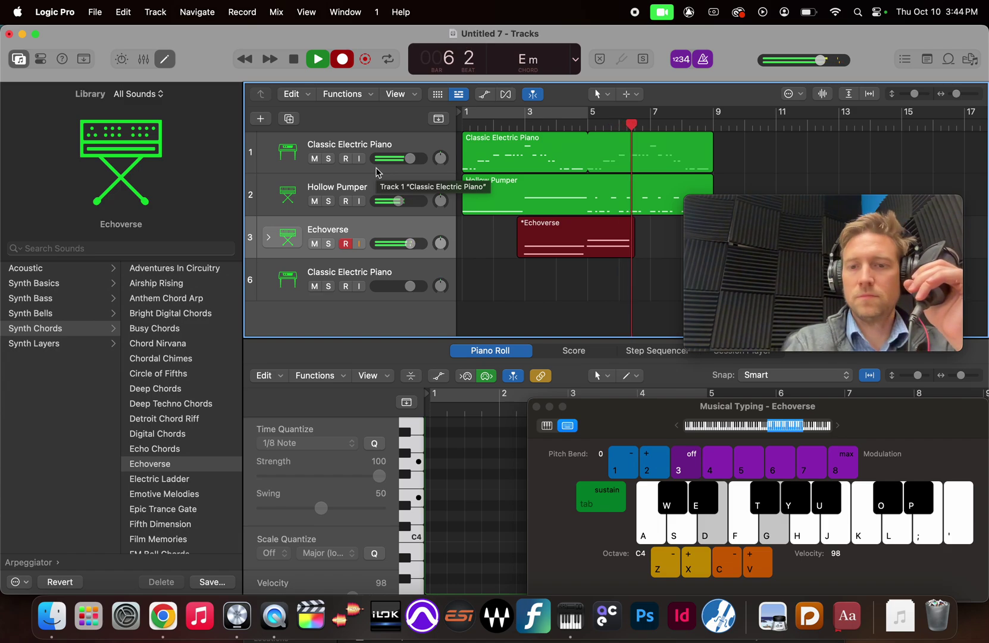
{"action": "key", "text": "a"}
{"action": "key", "text": "g"}
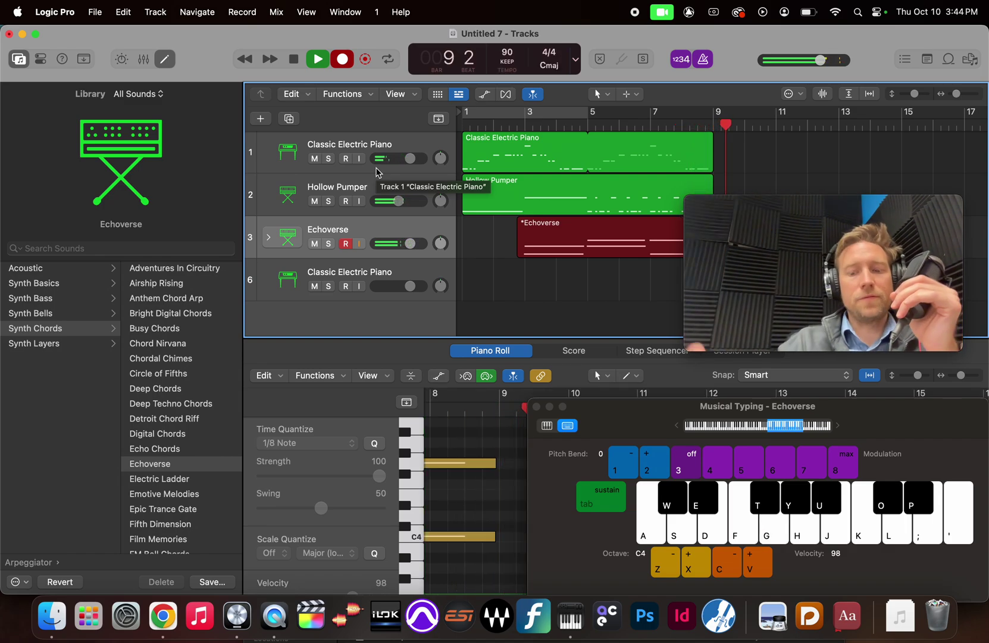
{"action": "key", "text": "space"}
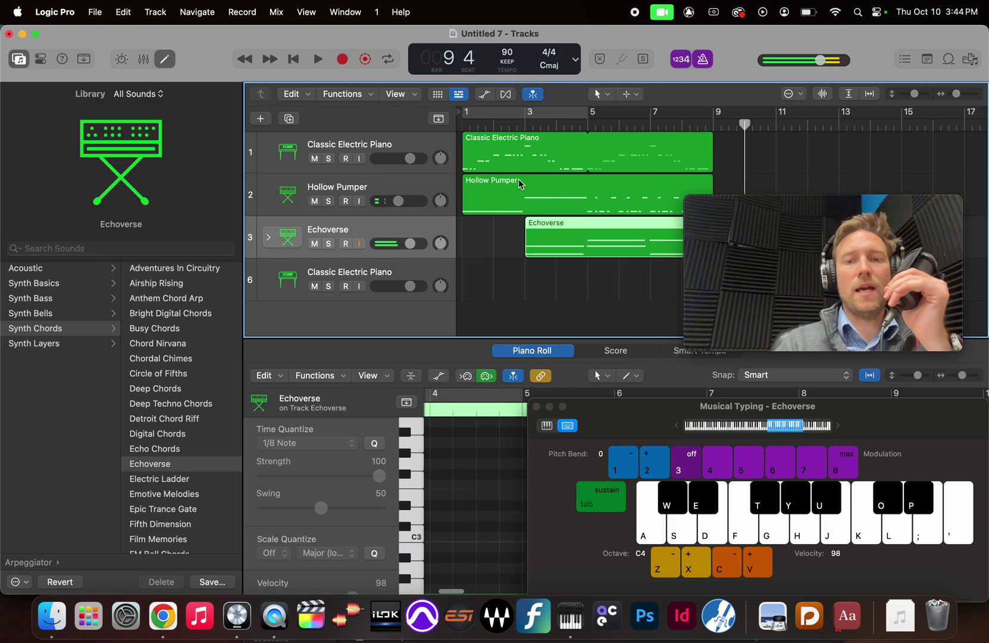
Select the fourth track, test an E on its electric piano, and pull the Echoverse track's volume down to minimum
{"action": "mouse_move", "coordinate": [769, 227]}
{"action": "left_click_drag", "start_coordinate": [764, 220], "coordinate": [616, 377]}
{"action": "left_click", "coordinate": [348, 250]}
{"action": "left_click", "coordinate": [349, 289]}
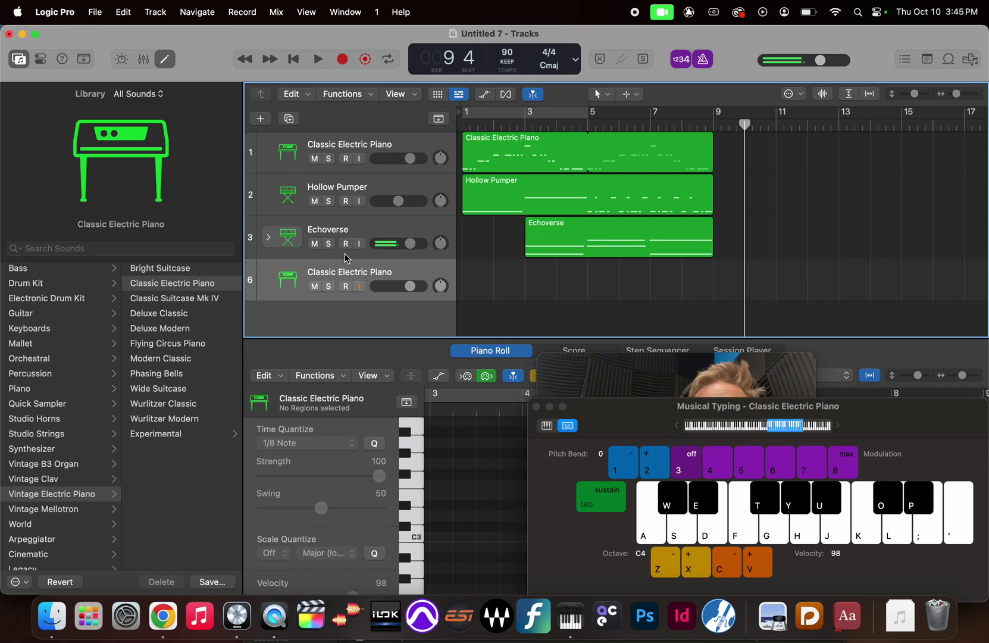
{"action": "key", "text": "d"}
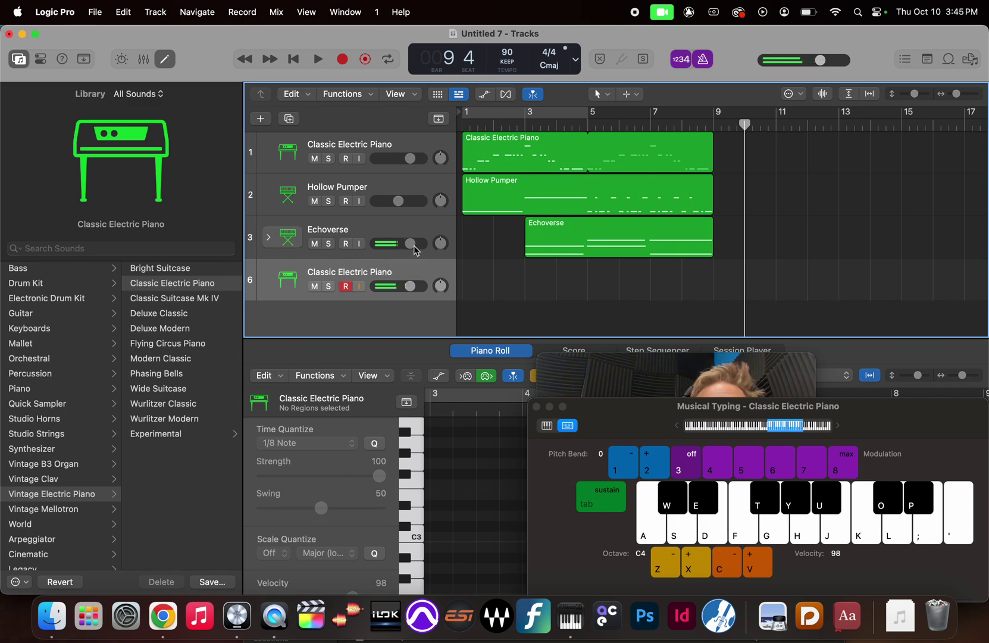
{"action": "left_click_drag", "start_coordinate": [413, 244], "coordinate": [377, 248]}
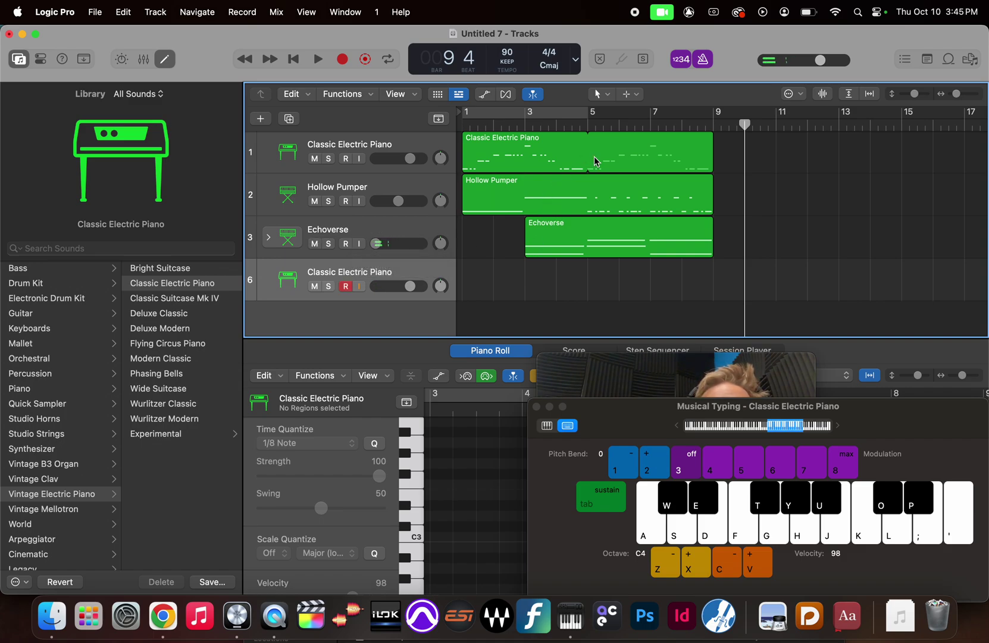
Replace the third track's Echoverse sound with the Deep Techno Chords patch from Synth Chords
{"action": "left_click", "coordinate": [648, 245]}
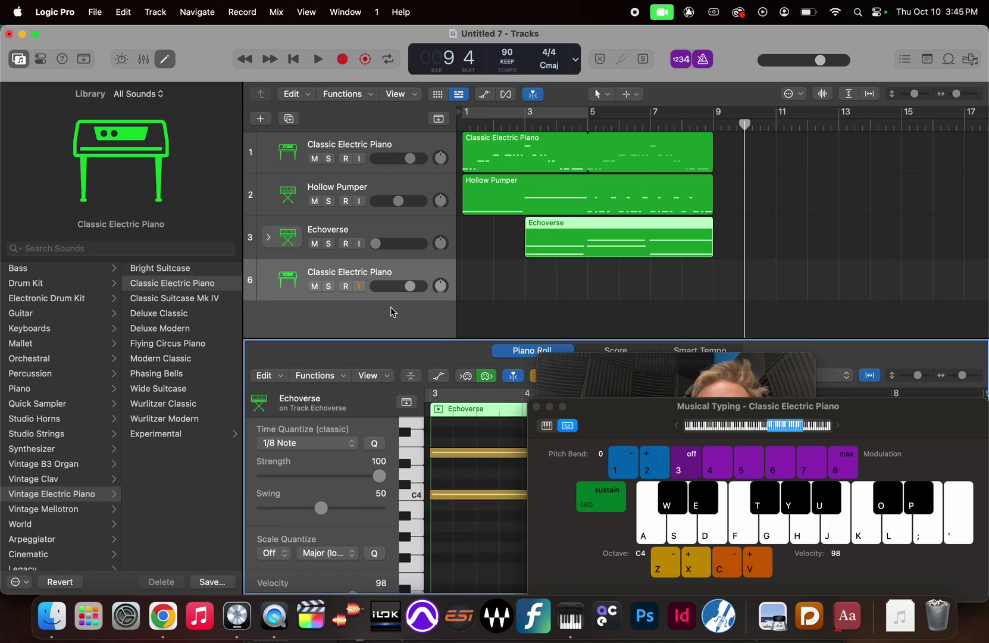
{"action": "left_click", "coordinate": [335, 239]}
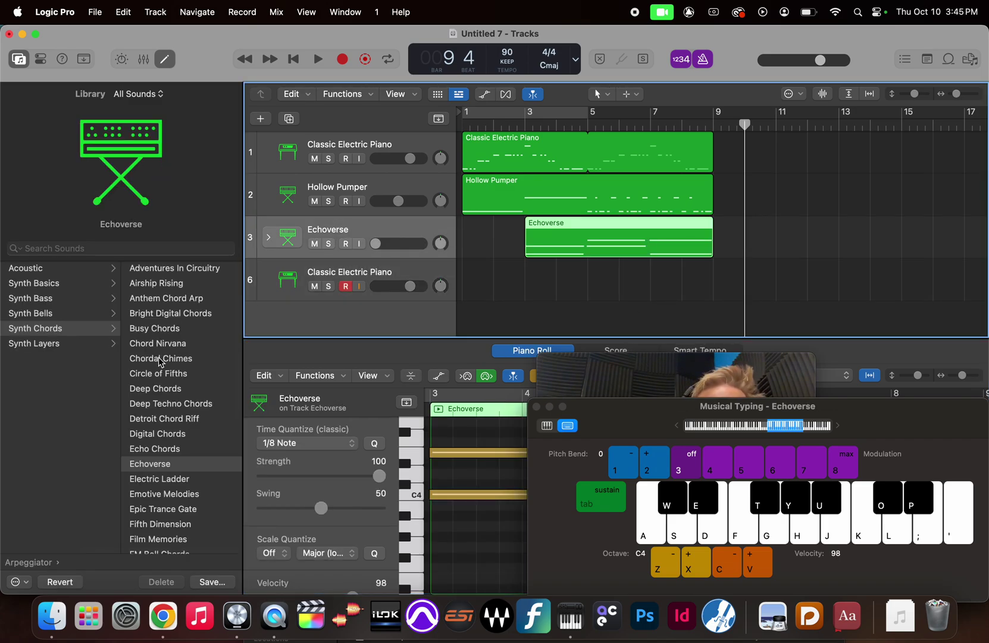
{"action": "left_click", "coordinate": [163, 408]}
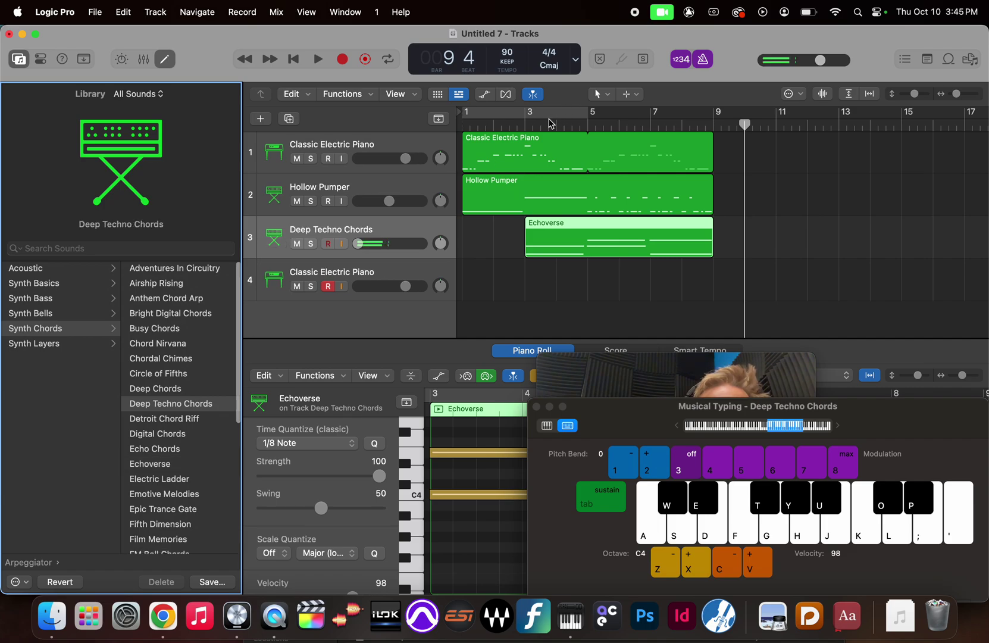
Raise the Deep Techno Chords track's volume to just below the piano's level and play the arrangement from measure 3
{"action": "left_click", "coordinate": [526, 124]}
{"action": "mouse_move", "coordinate": [393, 245]}
{"action": "left_mouse_down"}
{"action": "mouse_move", "coordinate": [360, 243]}
{"action": "mouse_move", "coordinate": [396, 243]}
{"action": "left_mouse_up"}
{"action": "key", "text": "space"}
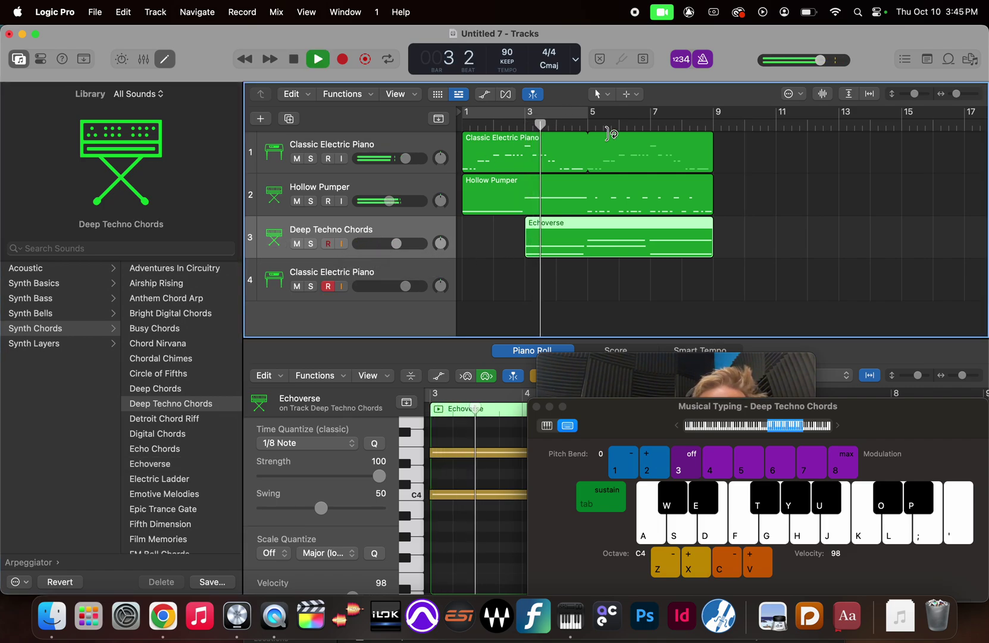
Play the arrangement from measure 5, stop it, and select all notes of the Echoverse region in the Piano Roll
{"action": "left_click", "coordinate": [581, 125]}
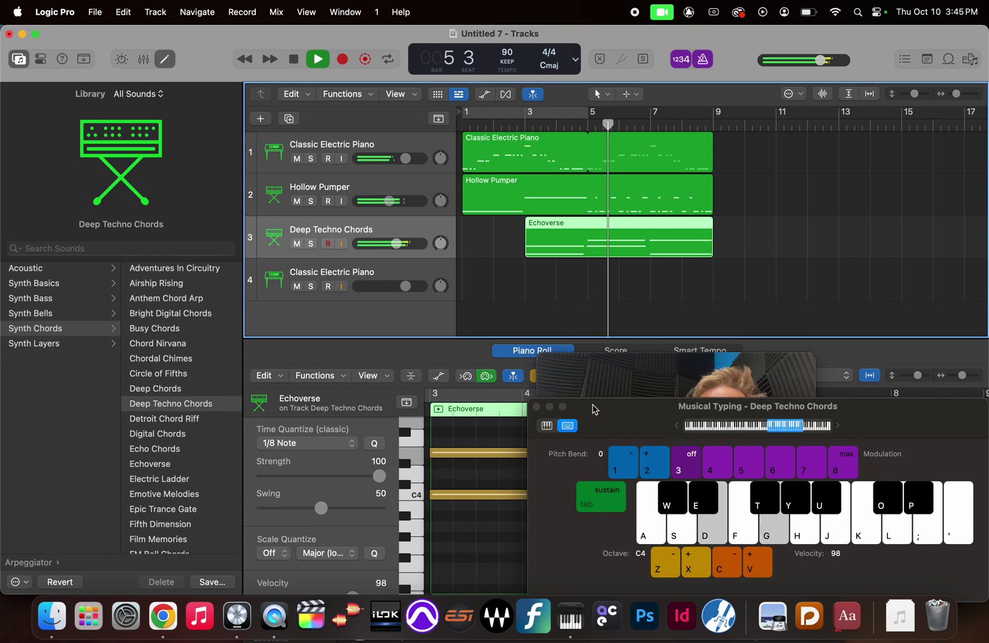
{"action": "key", "text": "space"}
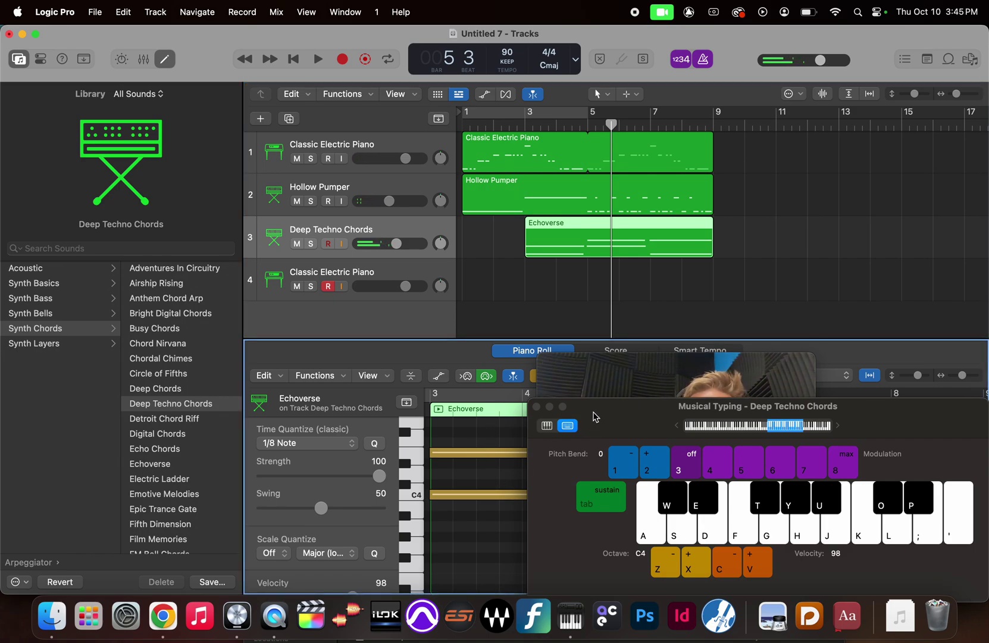
{"action": "left_click_drag", "start_coordinate": [600, 411], "coordinate": [634, 190]}
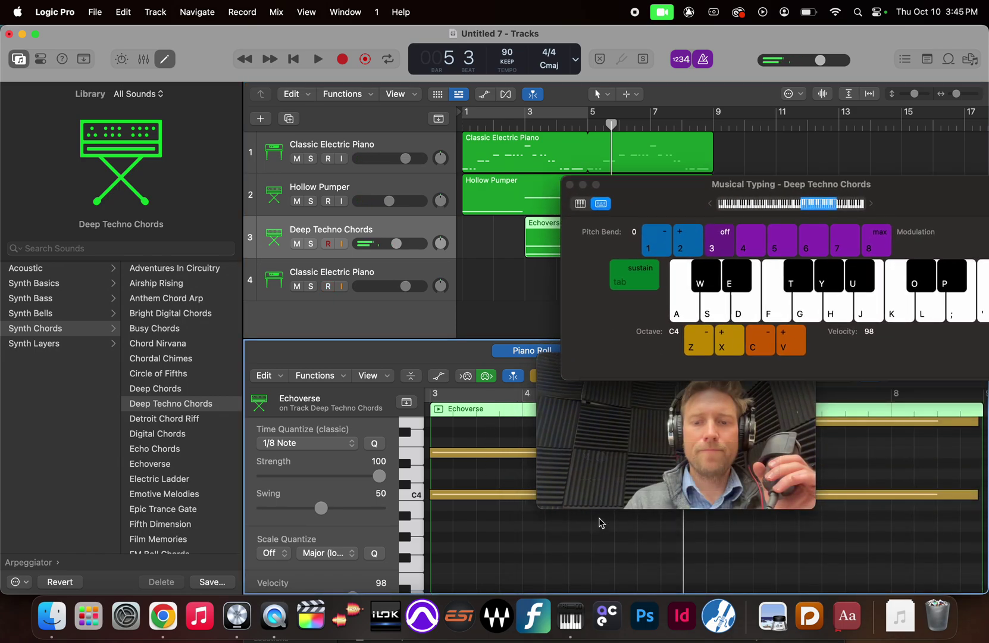
{"action": "mouse_move", "coordinate": [616, 479]}
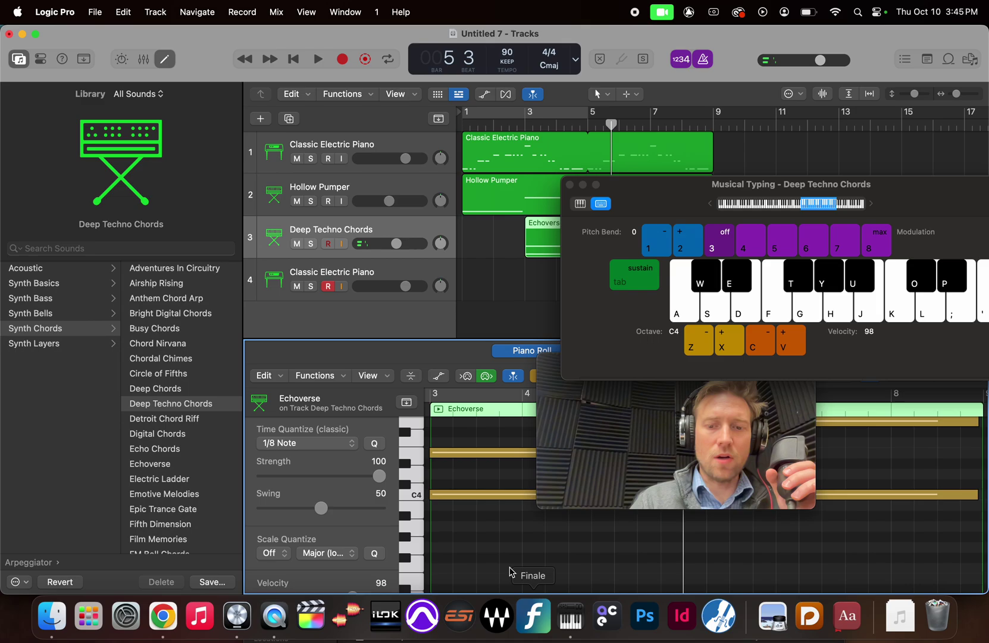
{"action": "key", "text": "super+a"}
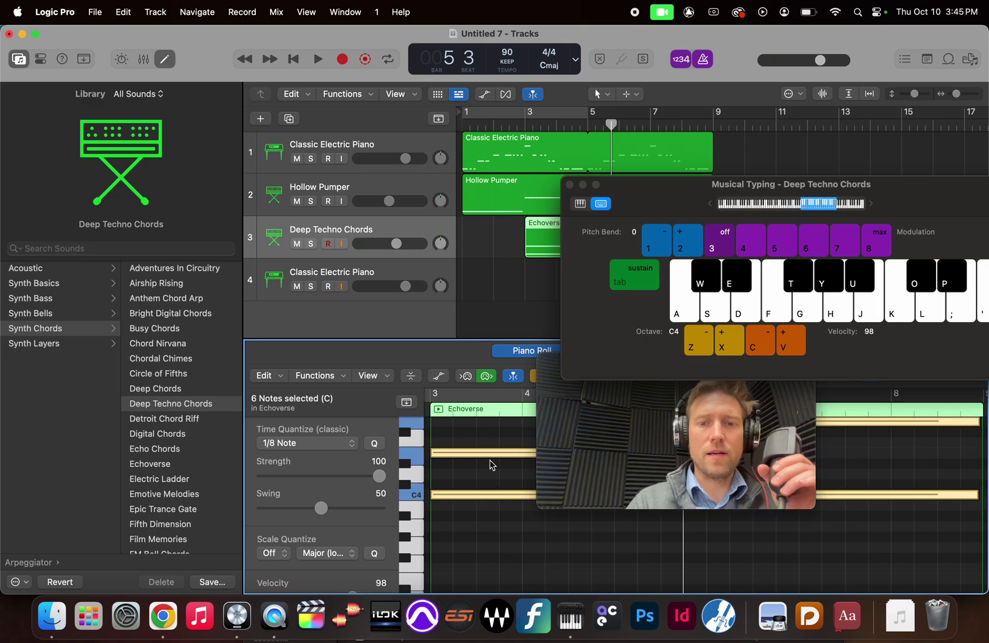
{"action": "left_click_drag", "start_coordinate": [632, 197], "coordinate": [641, 385]}
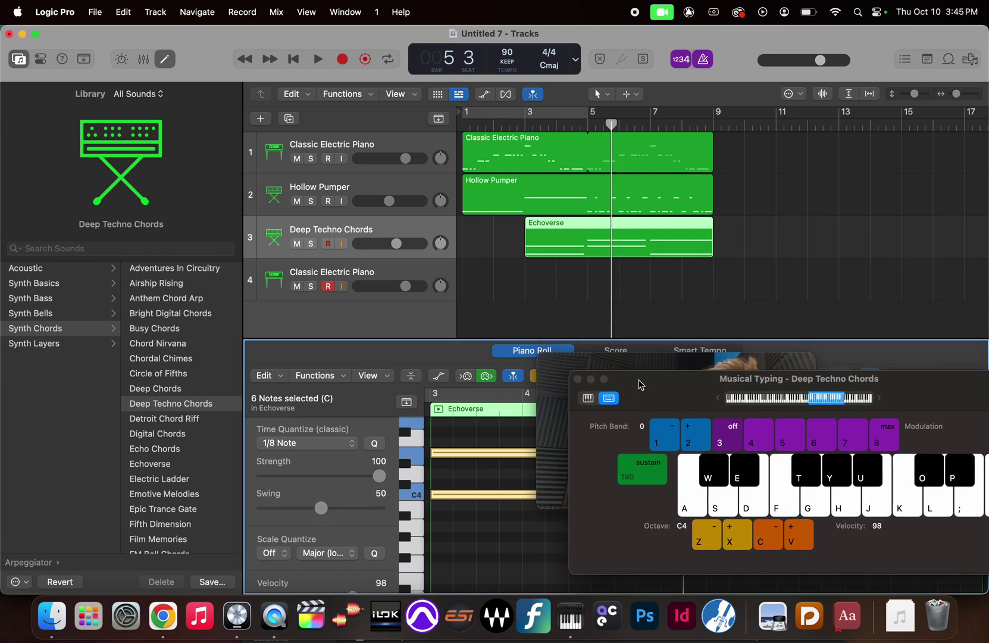
Play from measure 5, lower the Hollow Pumper track's volume slightly during playback, and stop at measure 7
{"action": "left_click_drag", "start_coordinate": [603, 128], "coordinate": [462, 125]}
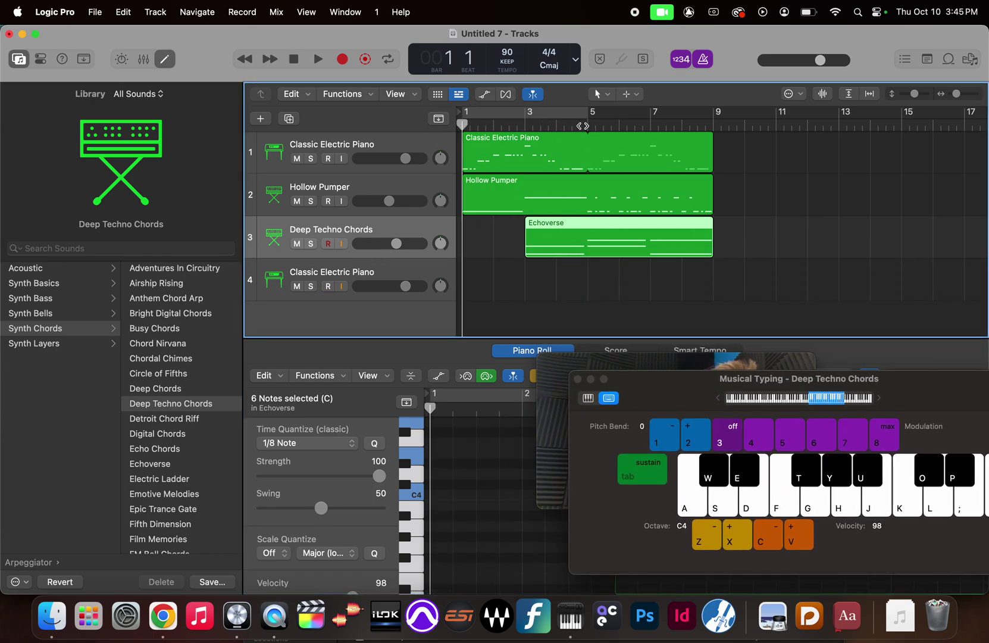
{"action": "left_click", "coordinate": [582, 125]}
{"action": "key", "text": "space"}
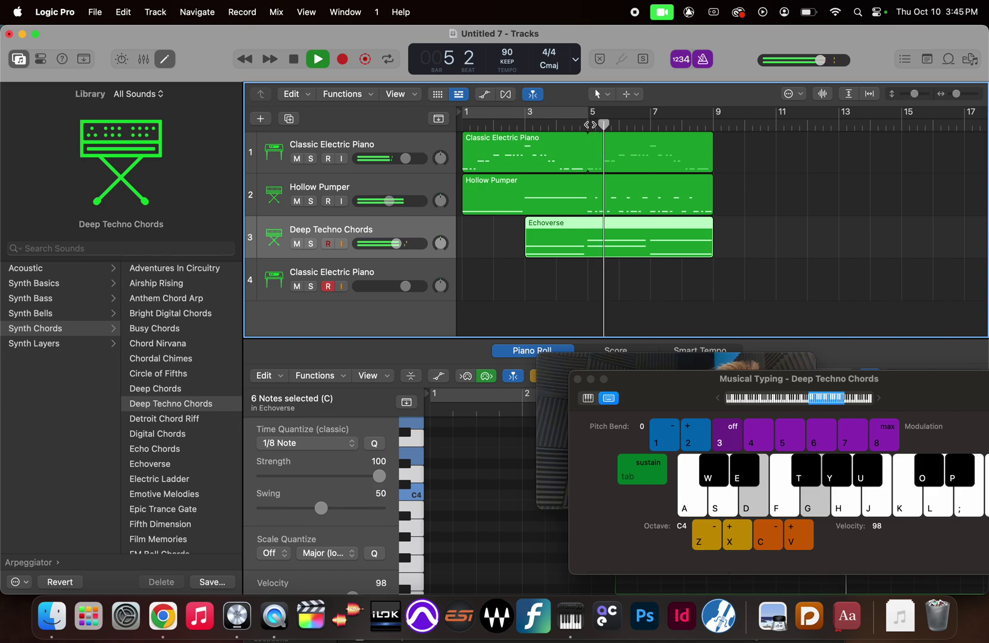
{"action": "mouse_move", "coordinate": [389, 200]}
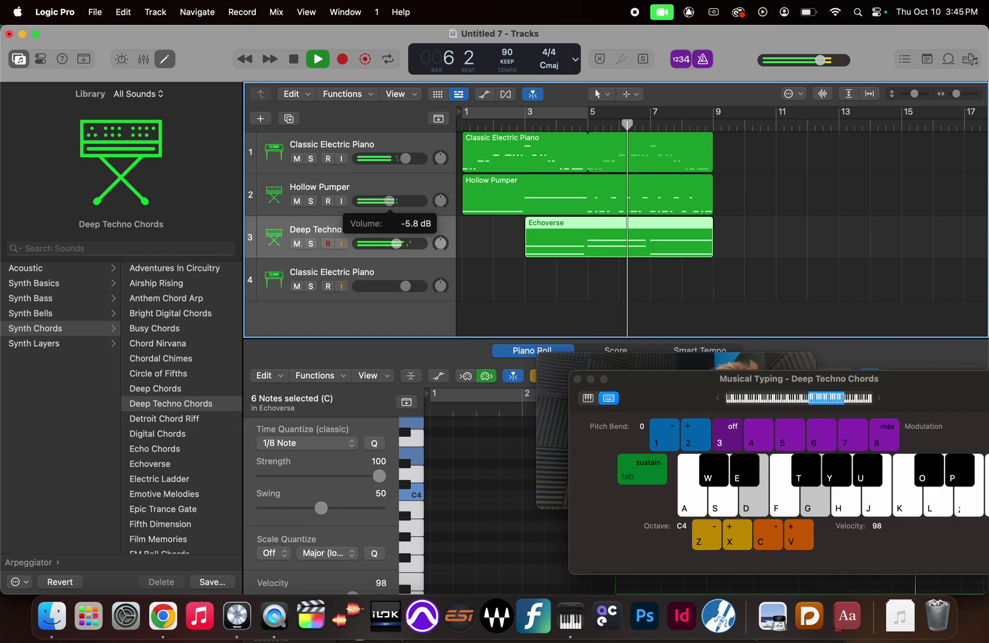
{"action": "left_click_drag", "start_coordinate": [389, 201], "coordinate": [376, 200]}
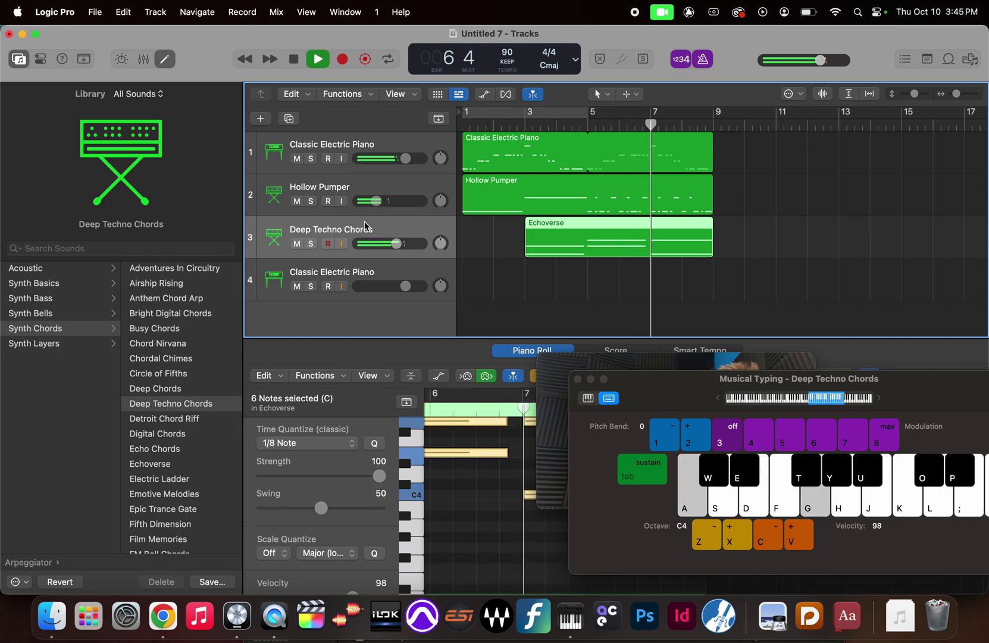
{"action": "key", "text": "space"}
Replace the fourth track's electric piano with the Bright Strings Panning patch from the Synthesizer Strings sounds
{"action": "left_click", "coordinate": [357, 275]}
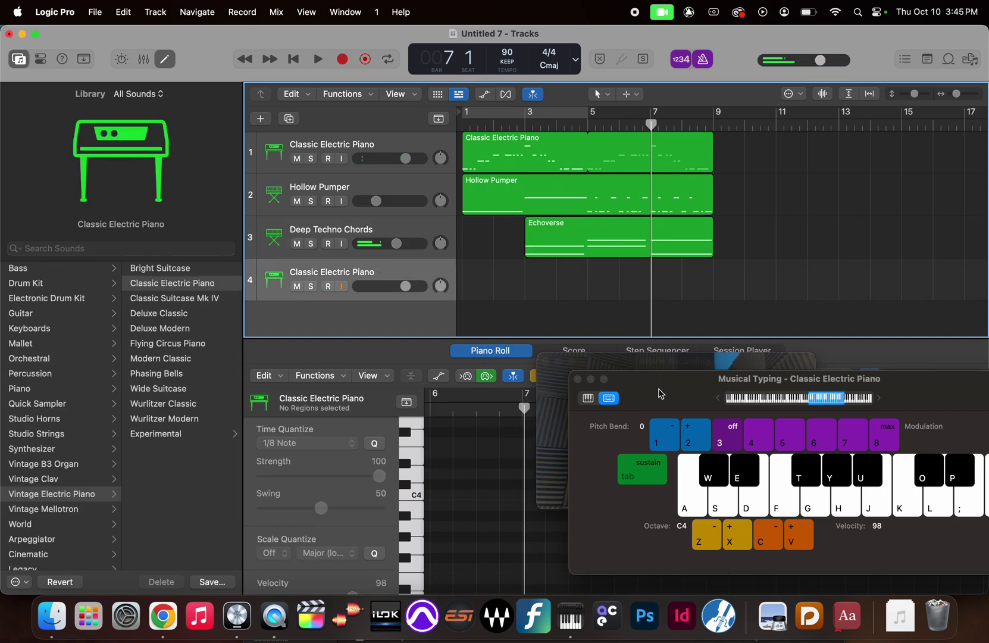
{"action": "left_click_drag", "start_coordinate": [659, 393], "coordinate": [733, 211]}
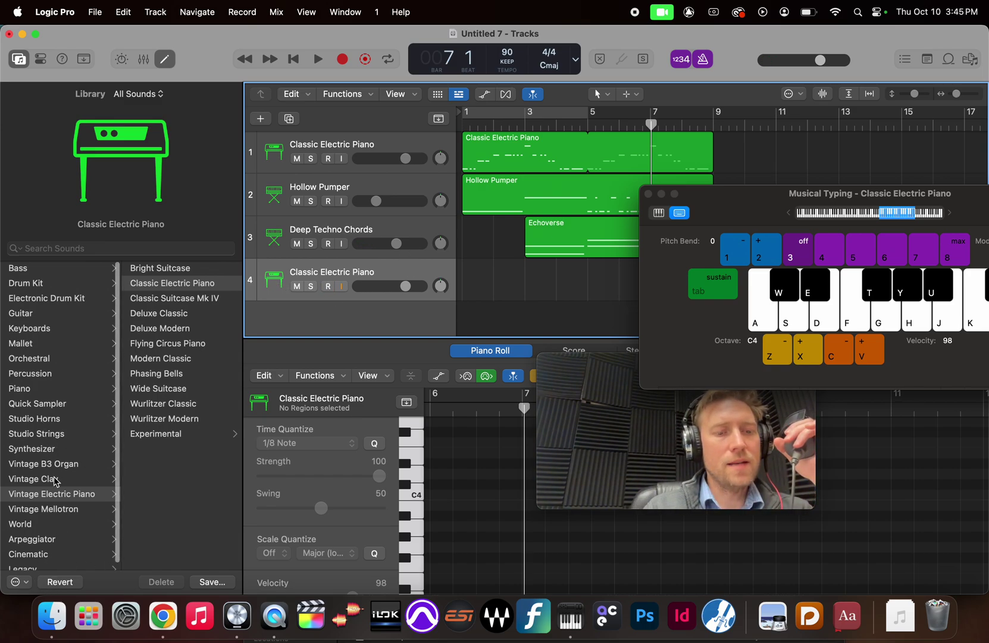
{"action": "left_click", "coordinate": [48, 451]}
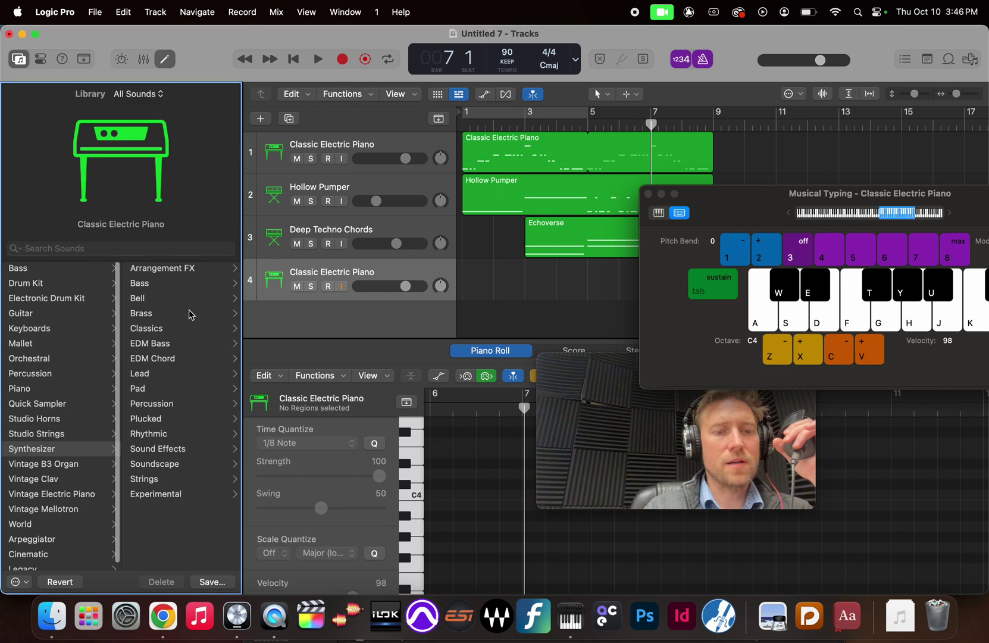
{"action": "left_click", "coordinate": [162, 481]}
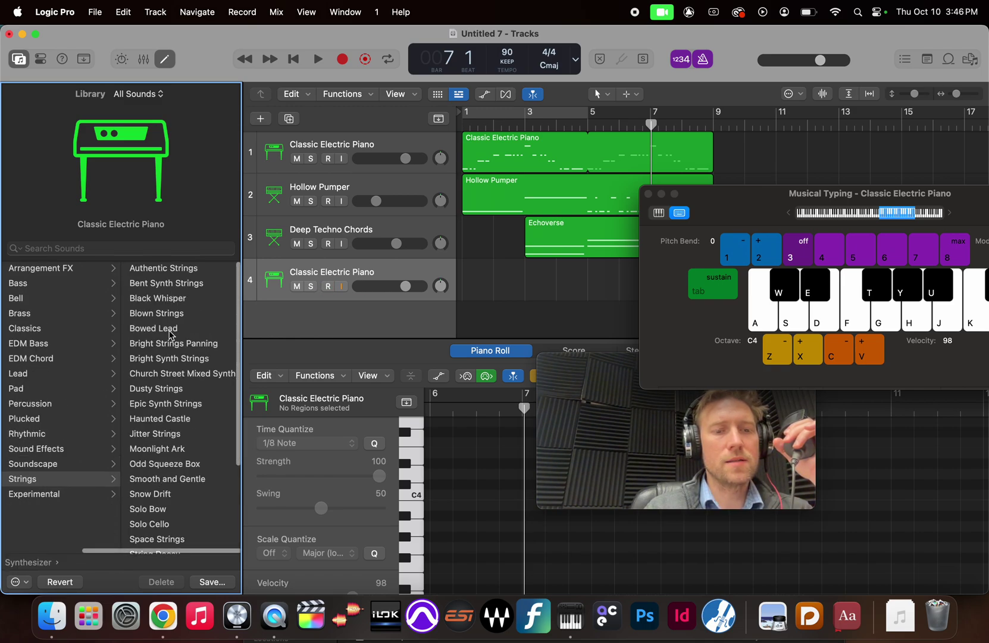
{"action": "left_click", "coordinate": [165, 348]}
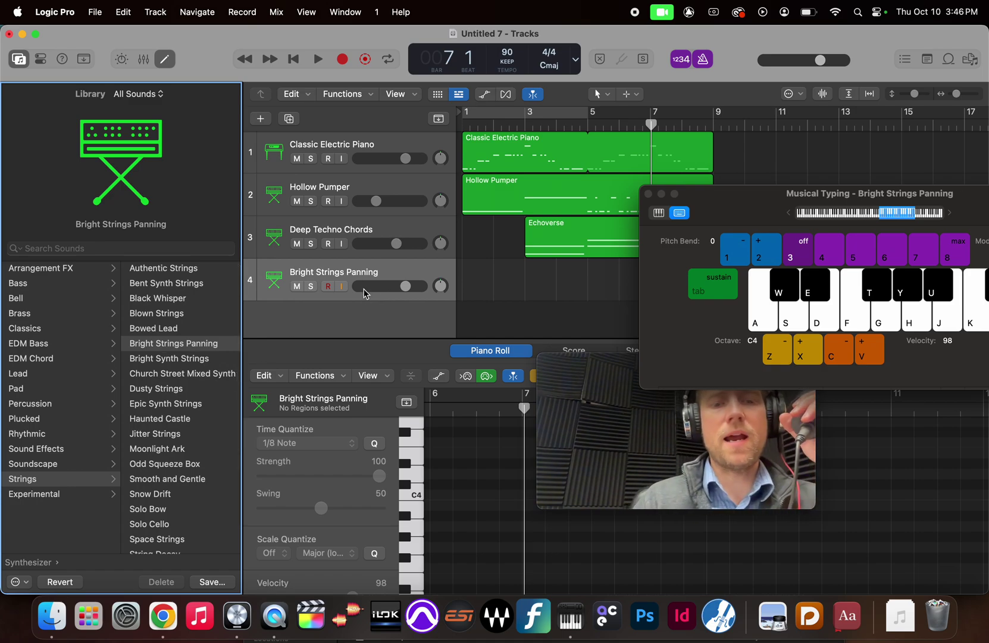
Test a C on the Bright Strings Panning track and lower its volume to between the Hollow Pumper and Deep Techno Chords levels
{"action": "left_click", "coordinate": [383, 272]}
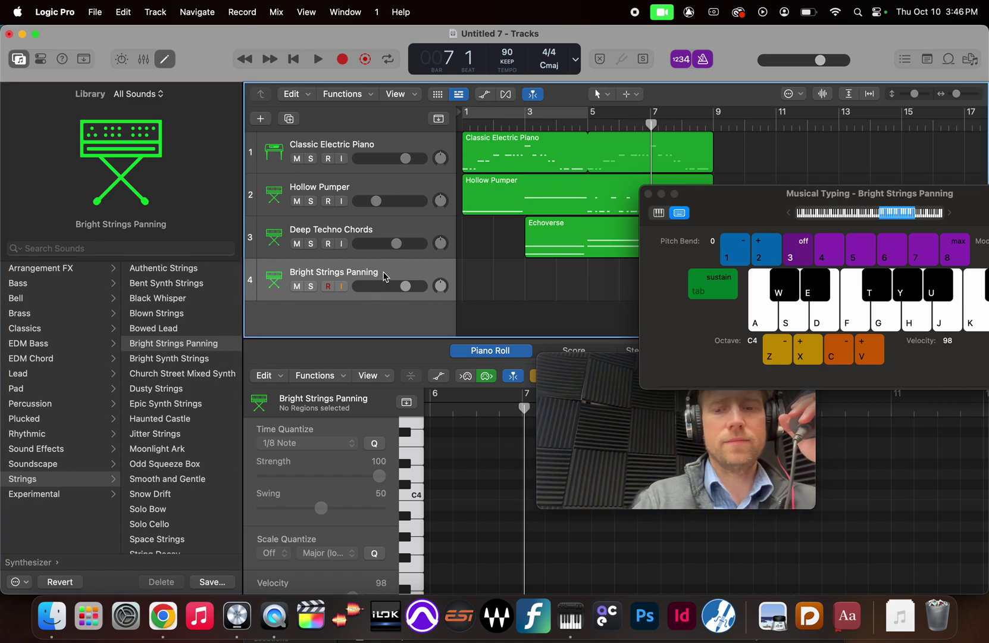
{"action": "key", "text": "a"}
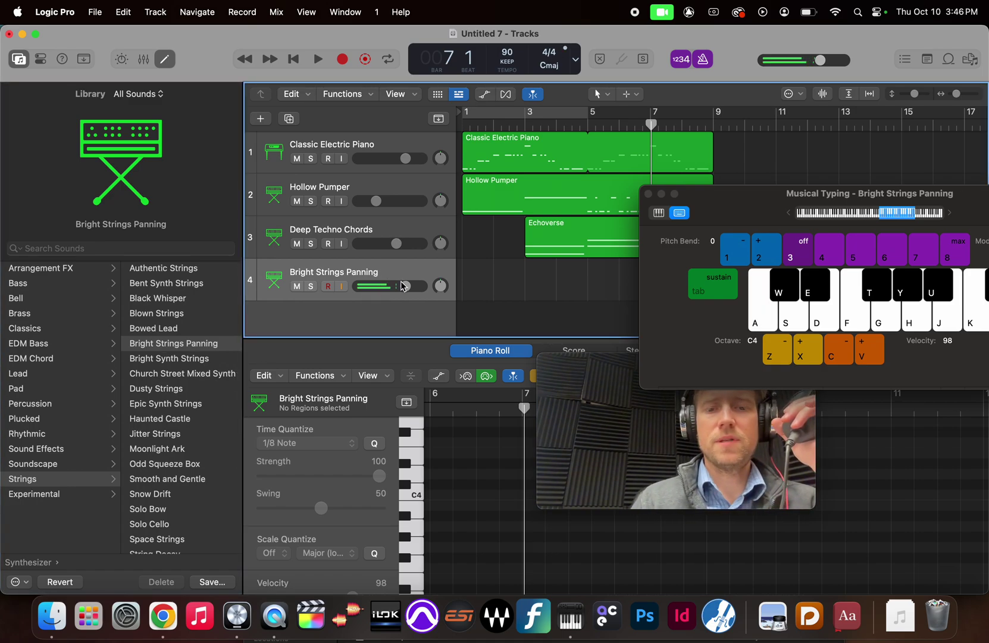
{"action": "left_click_drag", "start_coordinate": [403, 286], "coordinate": [386, 287]}
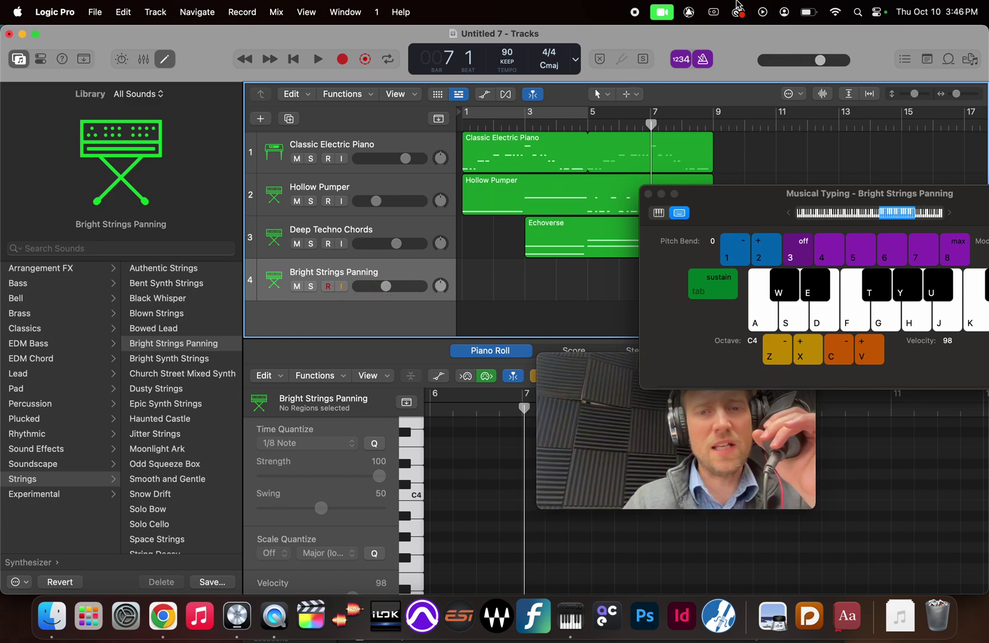
Record from measure 1 on the Bright Strings Panning track: a held G in measure 2, short E, G and C notes from measure 3, stopping in measure 7
{"action": "left_click", "coordinate": [521, 116]}
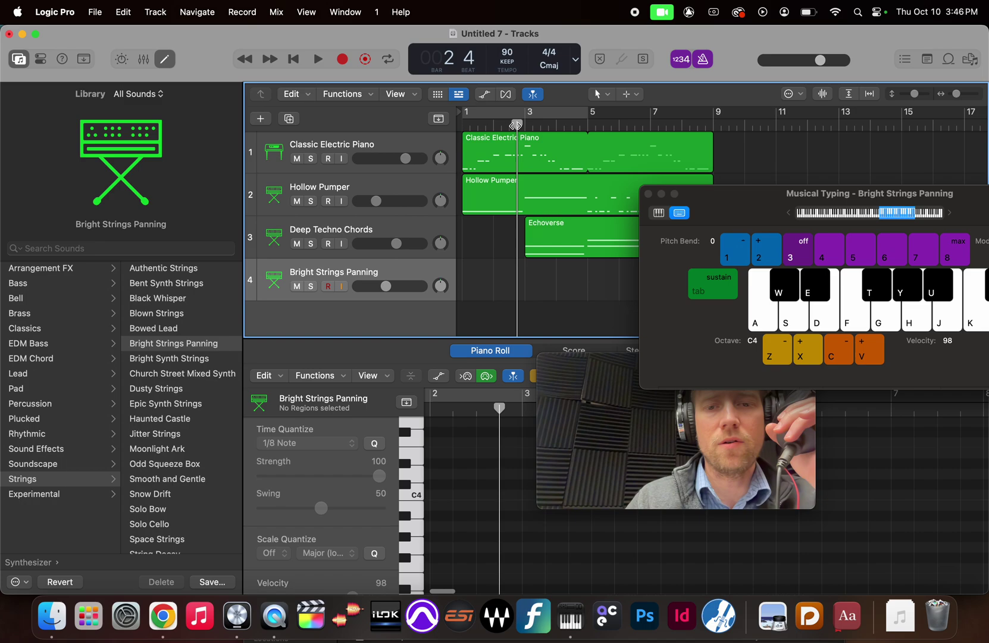
{"action": "key", "text": "Return"}
{"action": "left_click", "coordinate": [343, 60]}
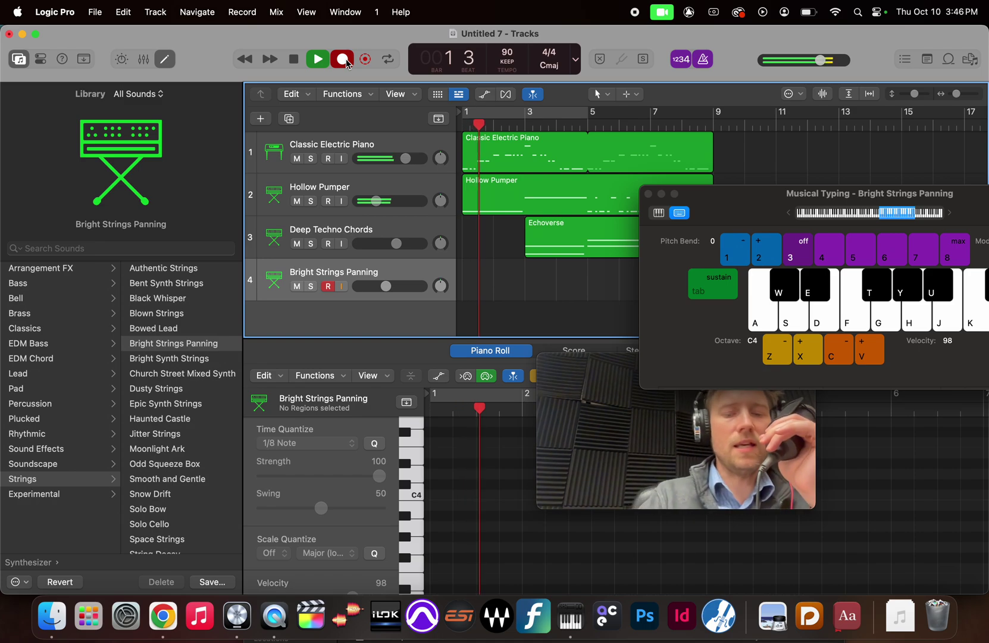
{"action": "key", "text": "g"}
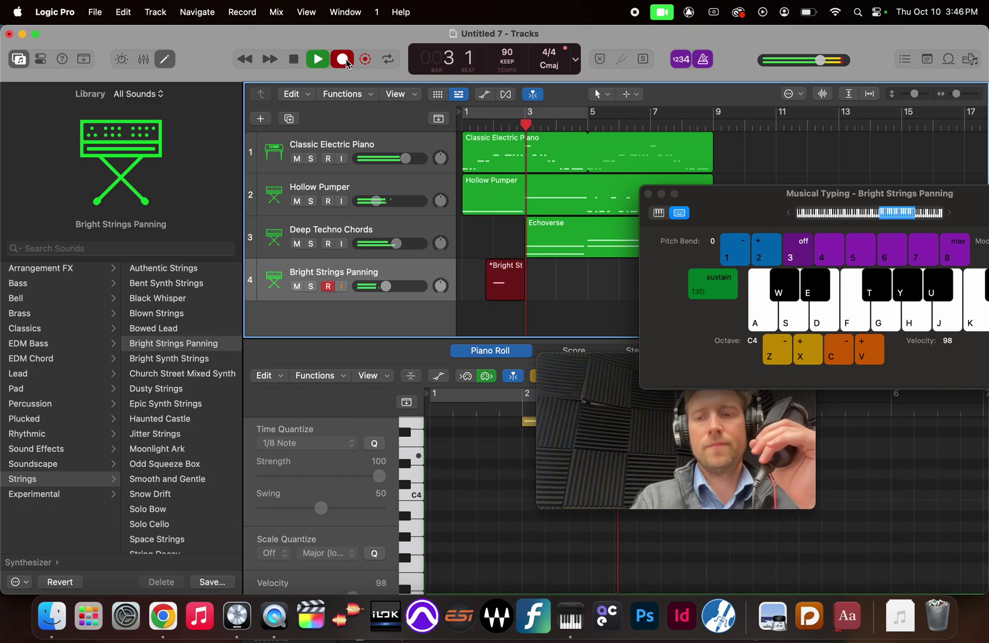
{"action": "key", "text": "g"}
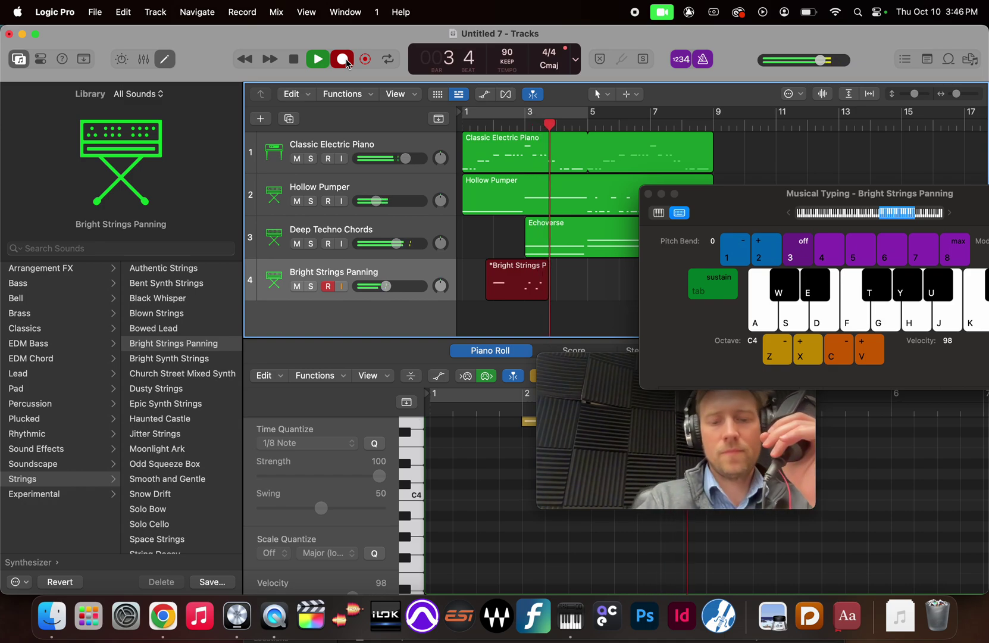
{"action": "key", "text": "d"}
{"action": "key", "text": "g"}
{"action": "key", "text": "g"}
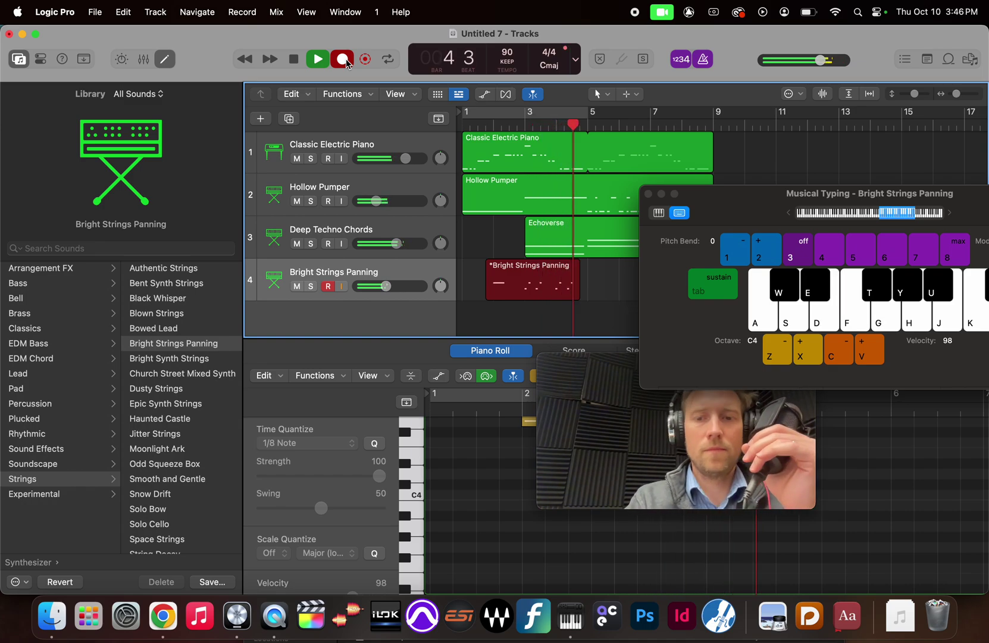
{"action": "key", "text": "d"}
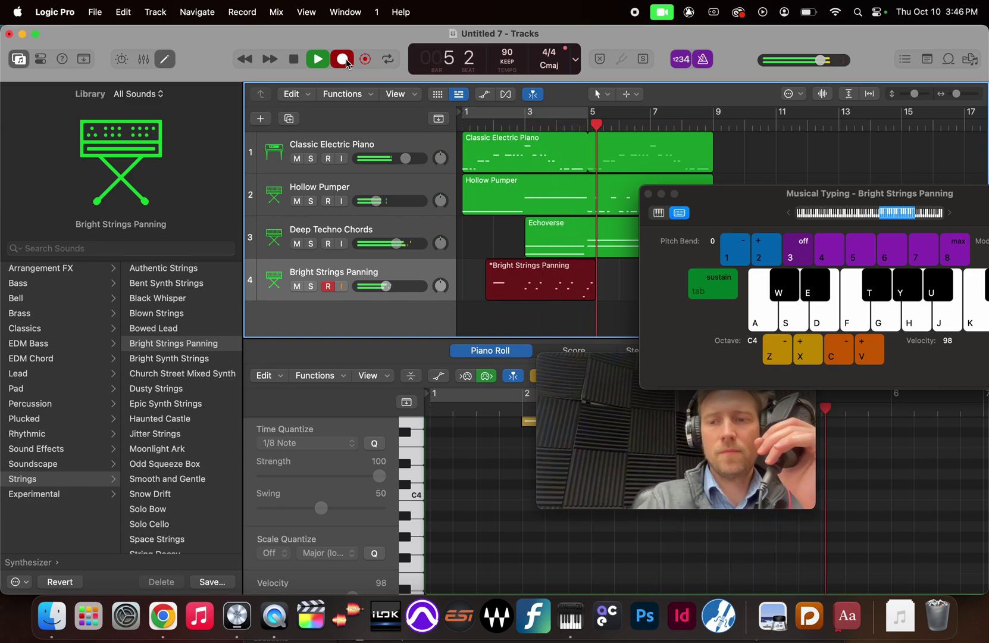
{"action": "key", "text": "d"}
{"action": "key", "text": "g"}
{"action": "key", "text": "d"}
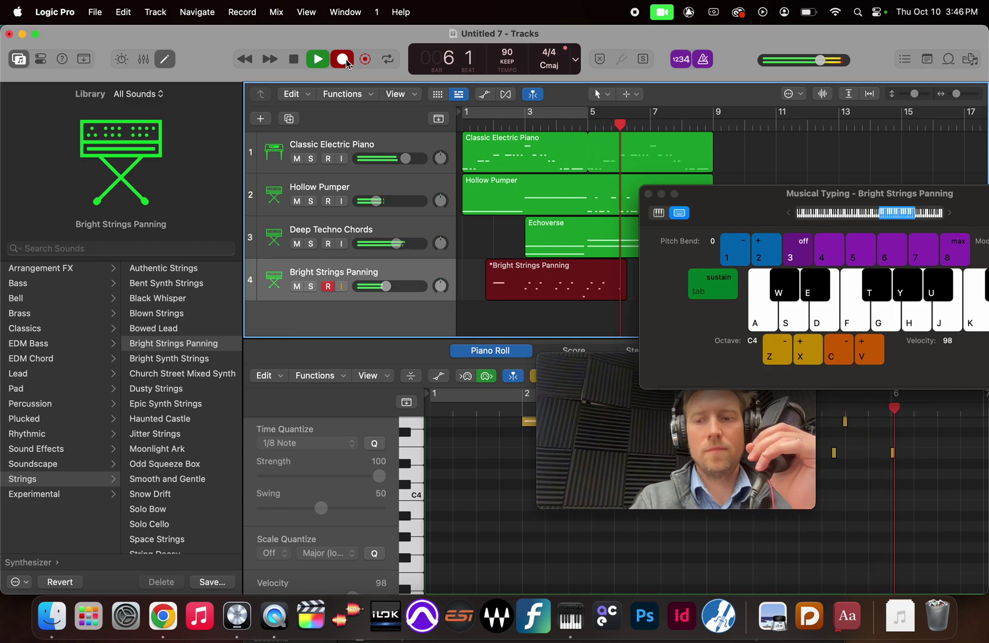
{"action": "key", "text": "g"}
{"action": "key", "text": "d"}
{"action": "key", "text": "a"}
{"action": "key", "text": "a"}
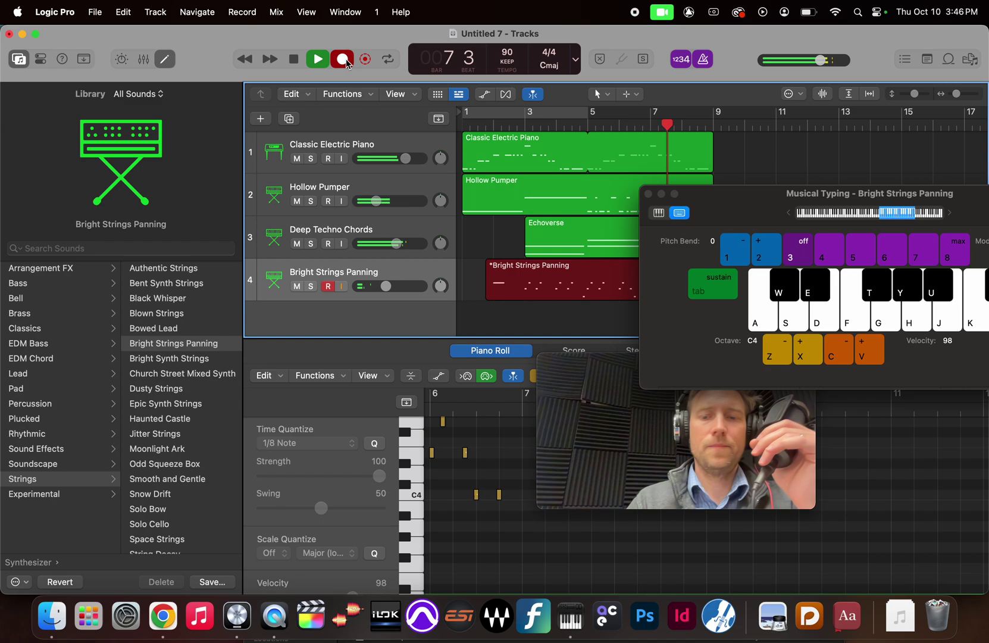
{"action": "key", "text": "space"}
Open the Bright Strings Panning region in the Piano Roll, select all its notes, and move the covering windows aside
{"action": "left_click_drag", "start_coordinate": [720, 205], "coordinate": [820, 397]}
{"action": "double_click", "coordinate": [545, 287]}
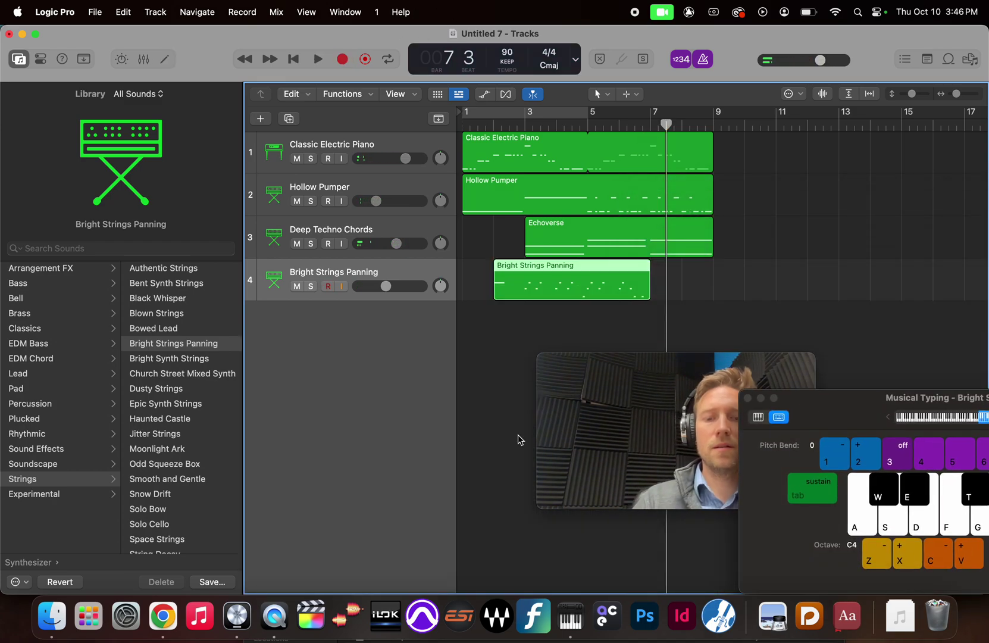
{"action": "double_click", "coordinate": [524, 298]}
{"action": "key", "text": "super+a"}
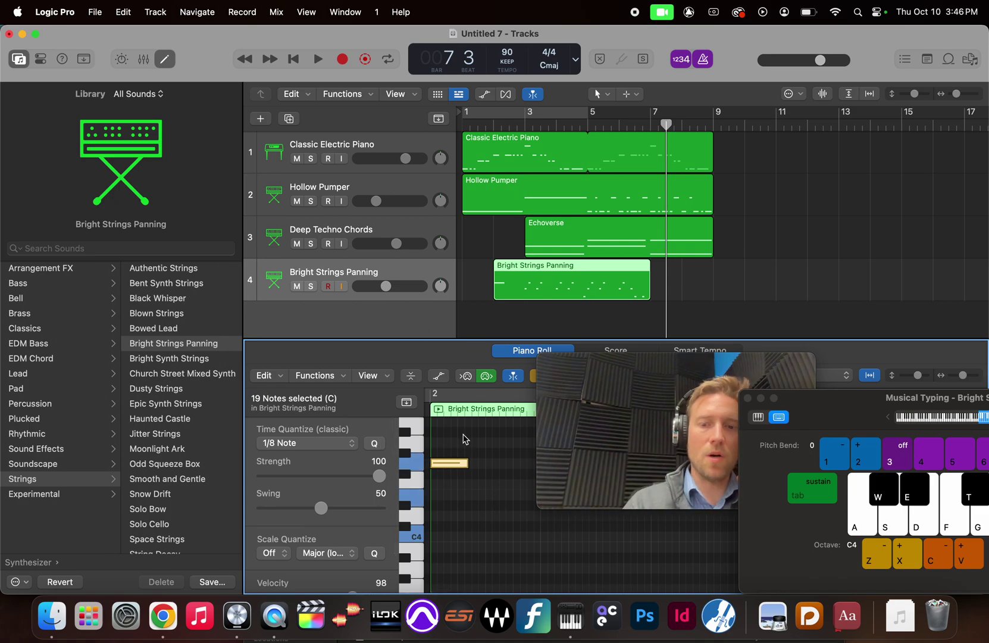
{"action": "left_click_drag", "start_coordinate": [724, 352], "coordinate": [843, 282]}
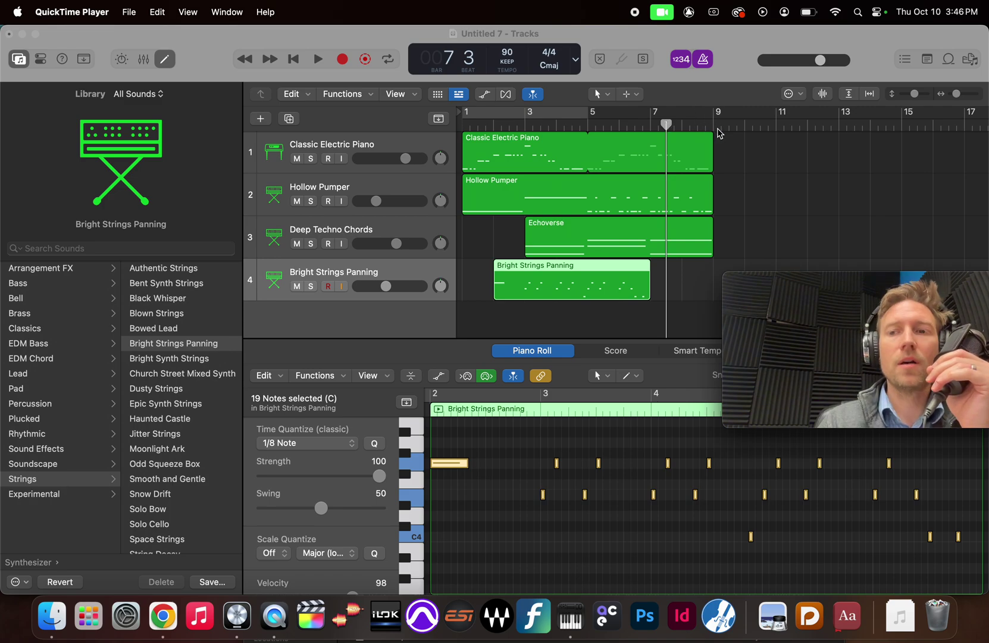
Fit all four tracks and their eight measures to the Tracks area, and hide the Library and the editor
{"action": "left_click_drag", "start_coordinate": [957, 94], "coordinate": [911, 98]}
{"action": "mouse_move", "coordinate": [981, 112]}
{"action": "left_mouse_down"}
{"action": "mouse_move", "coordinate": [682, 113]}
{"action": "mouse_move", "coordinate": [553, 126]}
{"action": "mouse_move", "coordinate": [513, 112]}
{"action": "left_mouse_up"}
{"action": "mouse_move", "coordinate": [952, 94]}
{"action": "left_mouse_down"}
{"action": "mouse_move", "coordinate": [898, 128]}
{"action": "mouse_move", "coordinate": [821, 137]}
{"action": "left_mouse_up"}
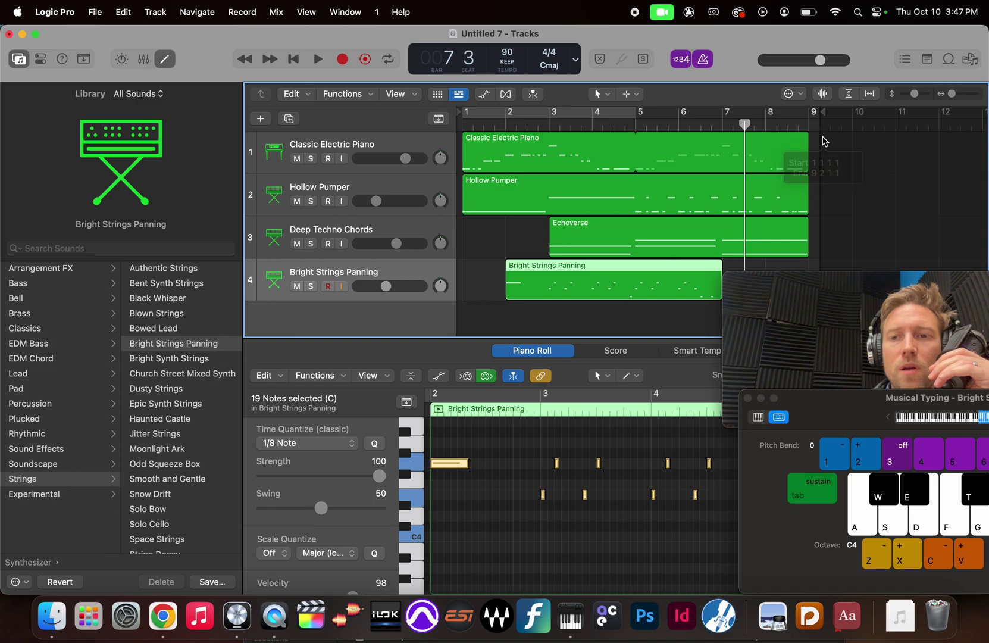
{"action": "left_click", "coordinate": [867, 94]}
{"action": "left_click", "coordinate": [848, 93]}
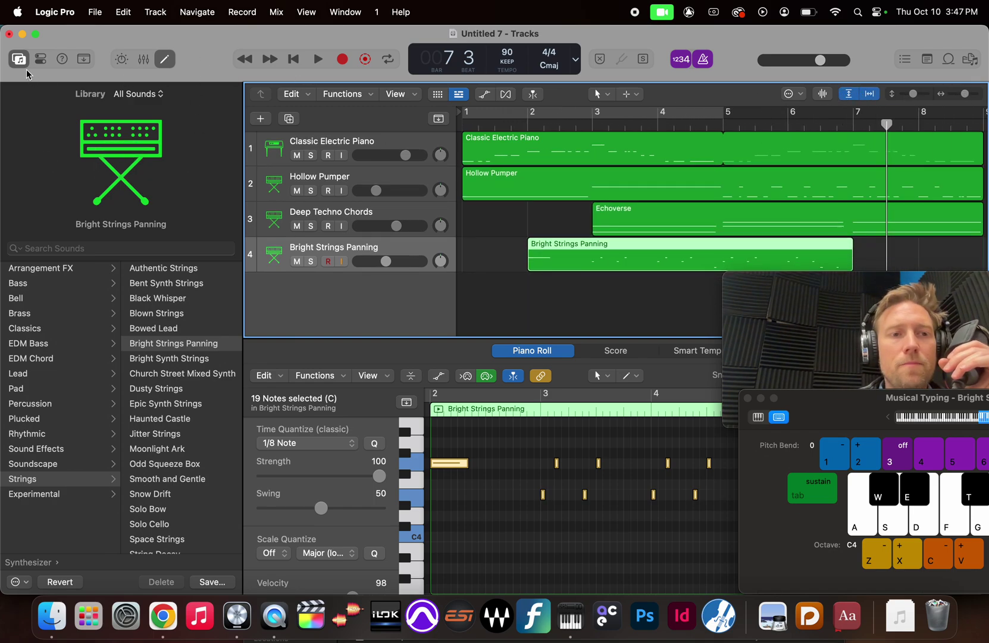
{"action": "key", "text": "e"}
{"action": "key", "text": "y"}
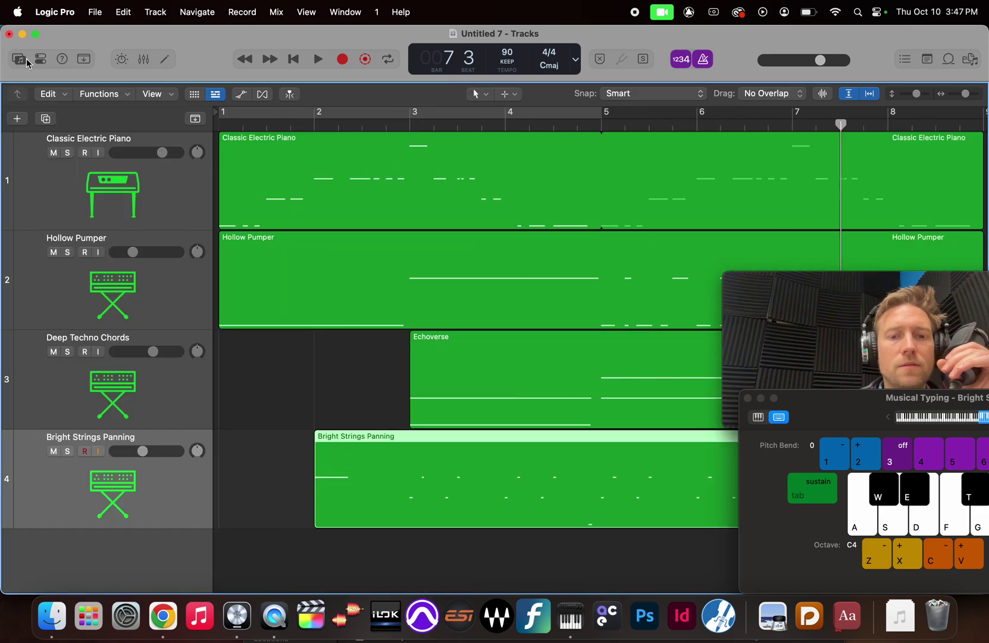
Uncover the regions by moving the webcam preview over the track headers, deselecting the strings region and closing the Musical Typing keyboard
{"action": "left_click_drag", "start_coordinate": [826, 287], "coordinate": [172, 423]}
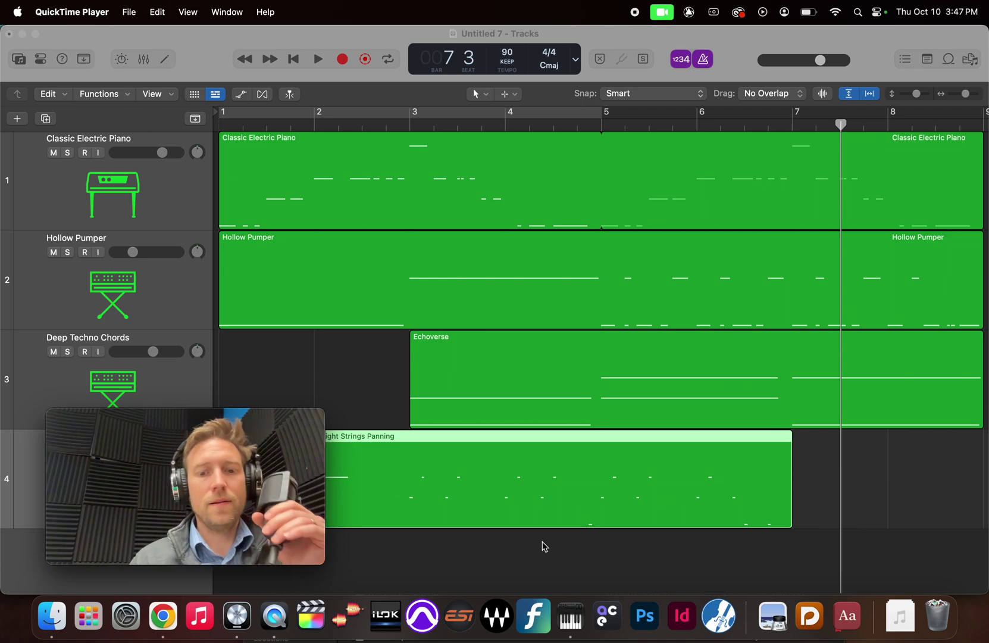
{"action": "left_click", "coordinate": [566, 552]}
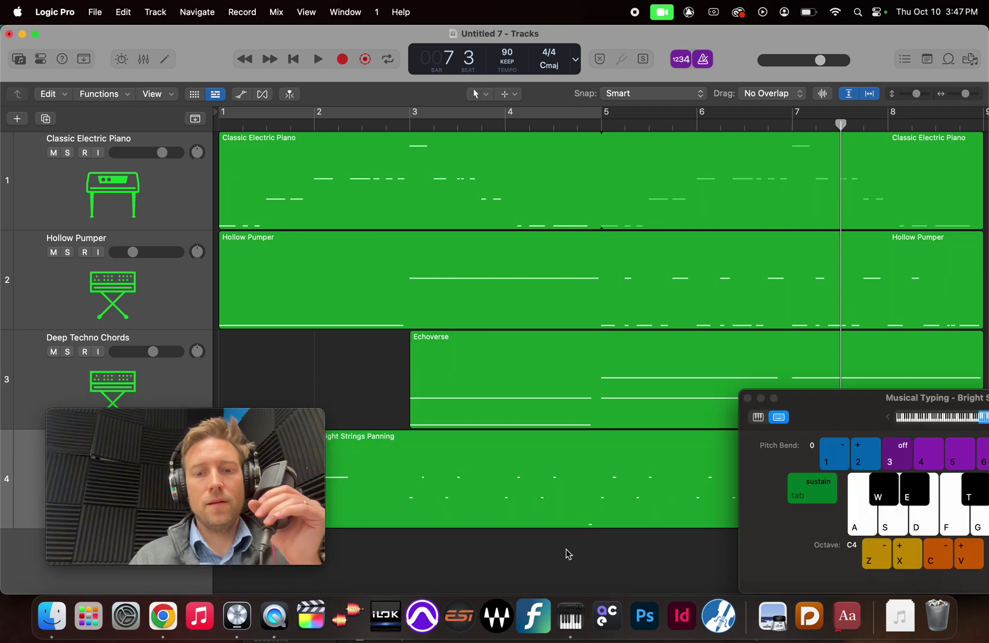
{"action": "left_click", "coordinate": [748, 397]}
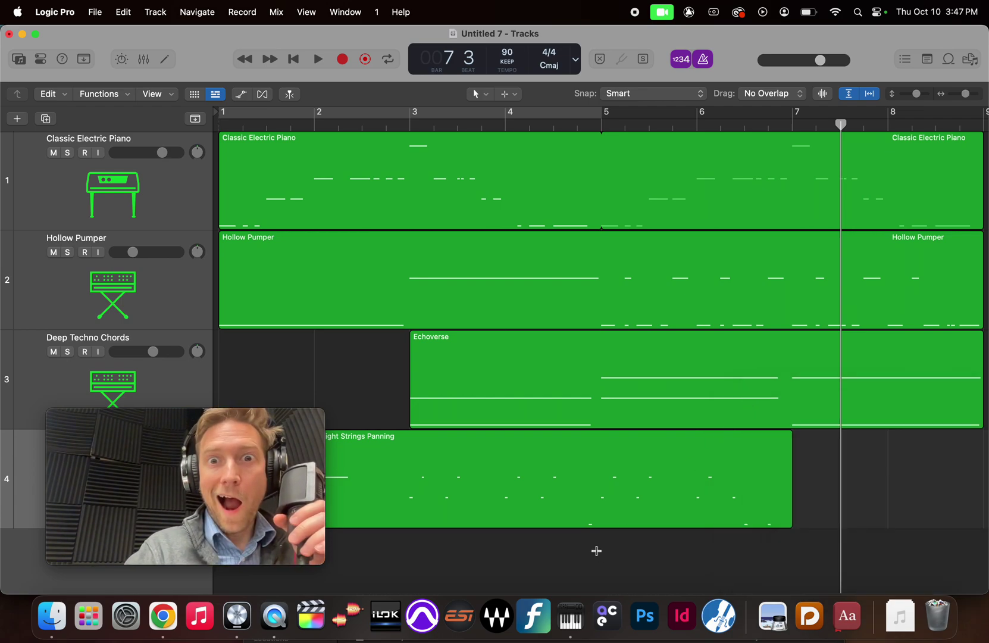
Capture a full-screen screenshot of the arrangement and save the project as the package 1.06 Heartland in the Logic folder
{"action": "key", "text": "super+shift+3"}
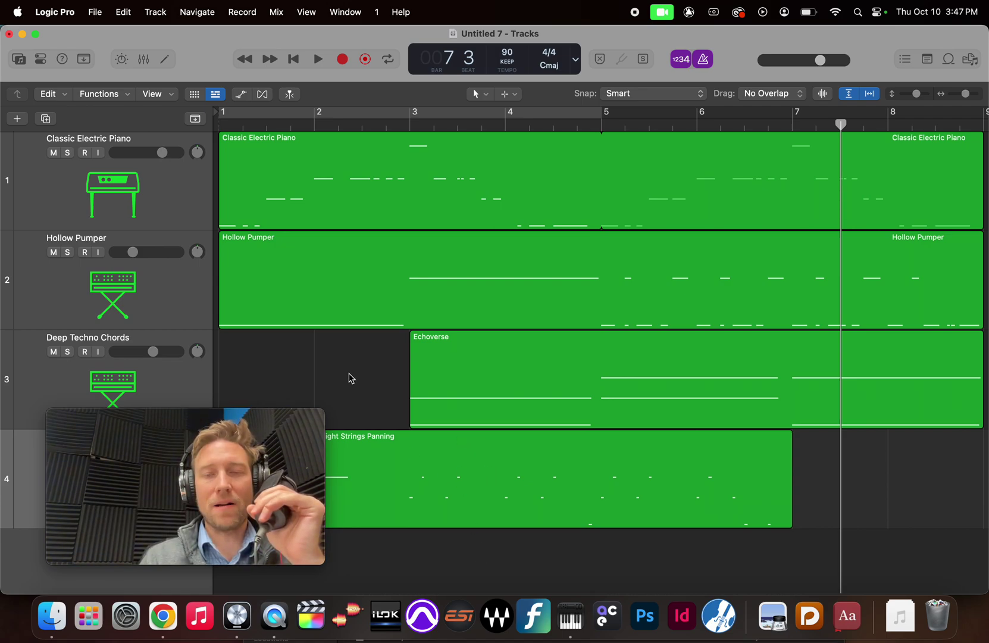
{"action": "left_click", "coordinate": [95, 12]}
{"action": "mouse_move", "coordinate": [156, 330]}
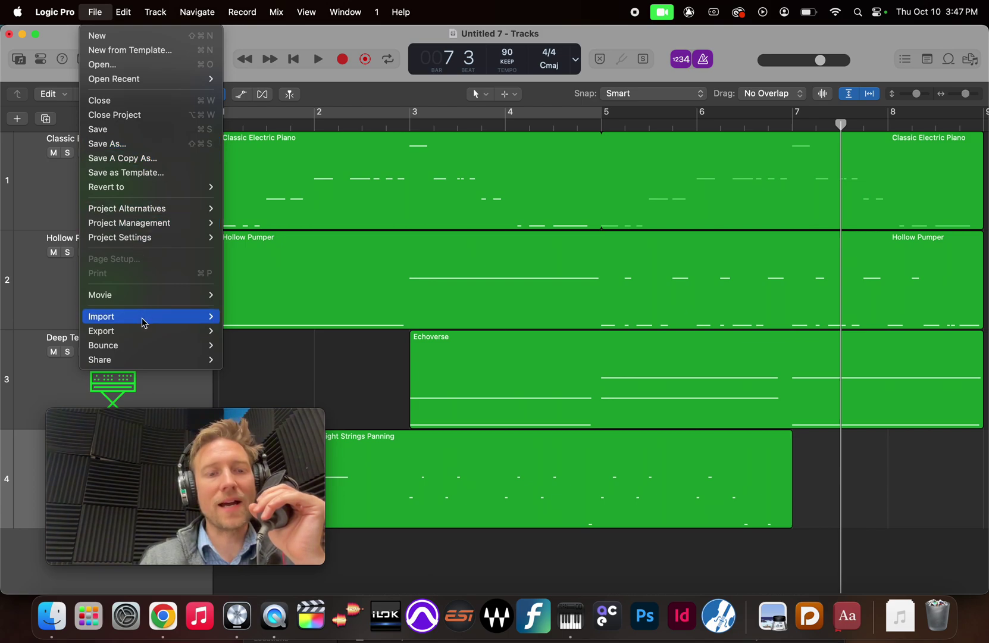
{"action": "left_click", "coordinate": [140, 143]}
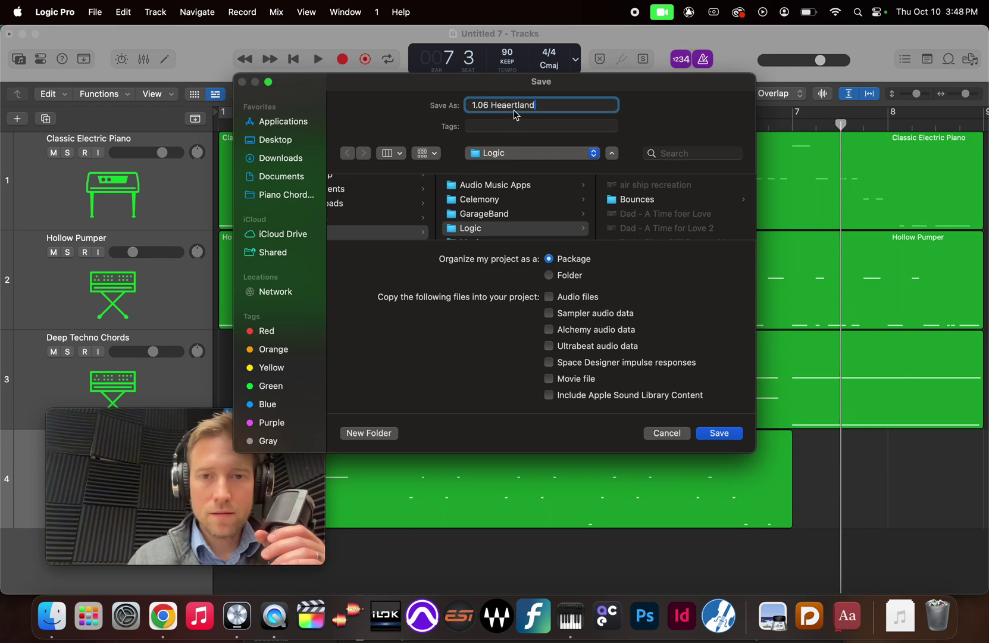
{"action": "key", "text": "Delete"}
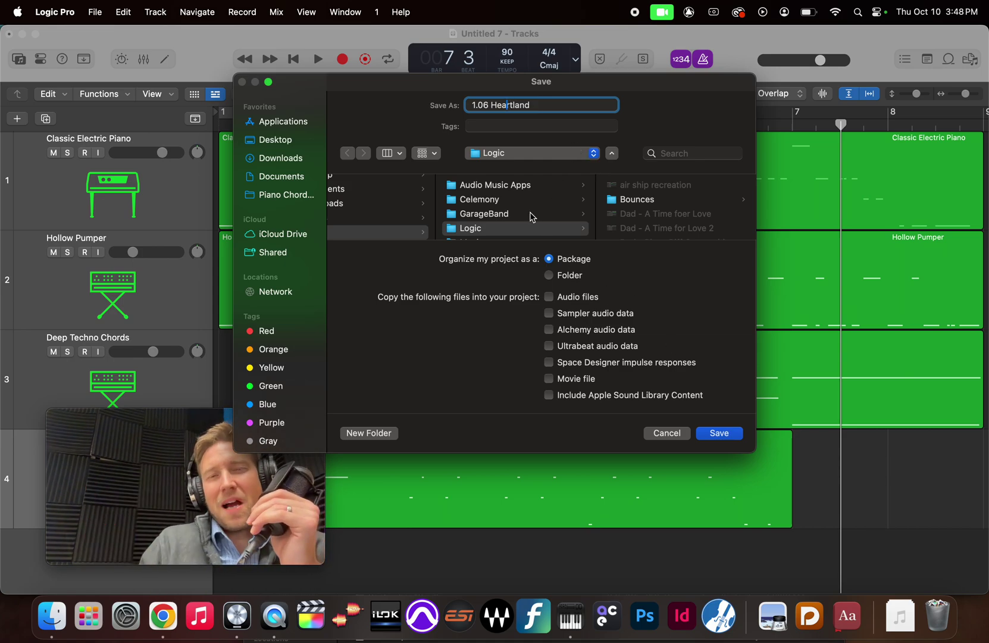
{"action": "left_click", "coordinate": [724, 434]}
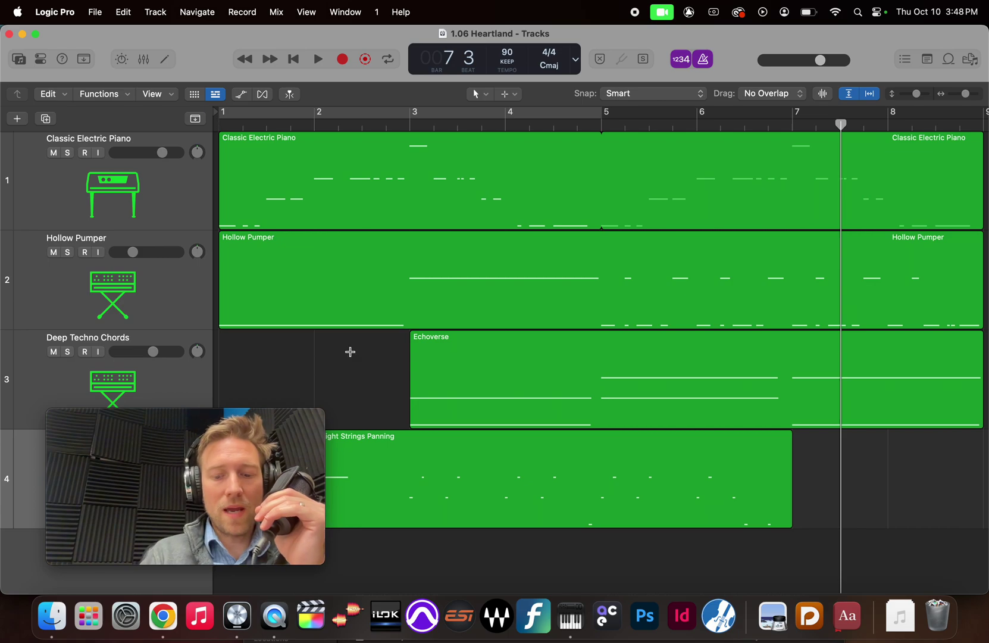
Bounce the whole project as an MP3 to the Desktop, named with the artist name followed by 1.06 Heartland
{"action": "key", "text": "super+b"}
{"action": "key", "text": "Escape"}
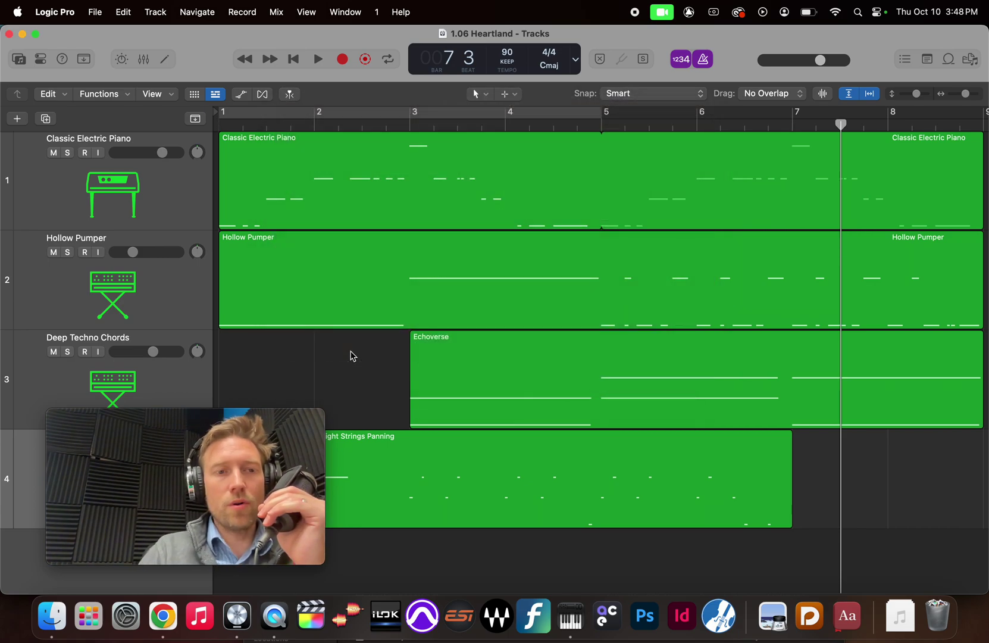
{"action": "left_click", "coordinate": [98, 12]}
{"action": "mouse_move", "coordinate": [150, 346]}
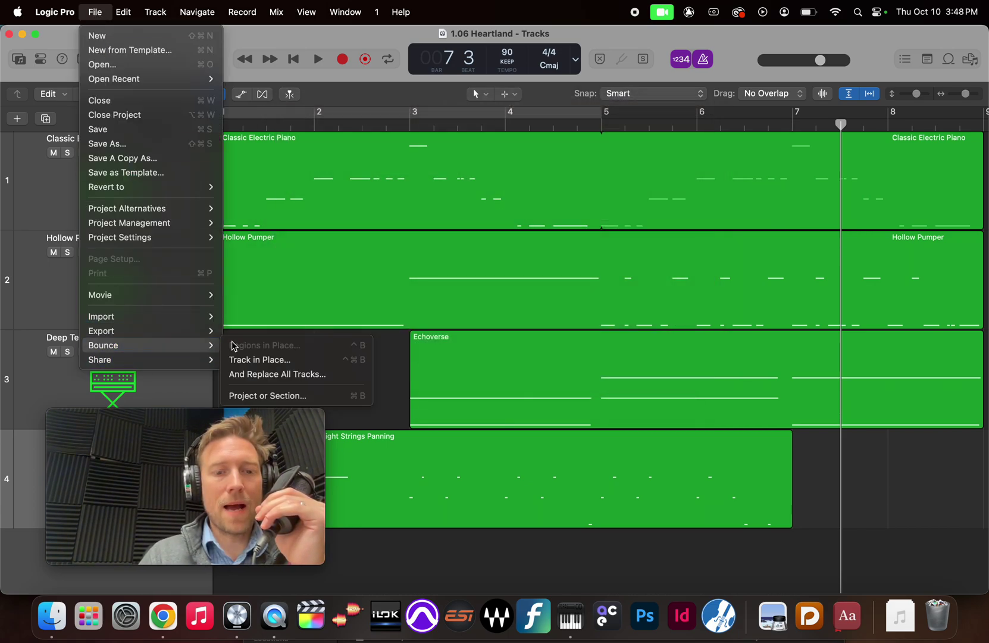
{"action": "left_click", "coordinate": [276, 394]}
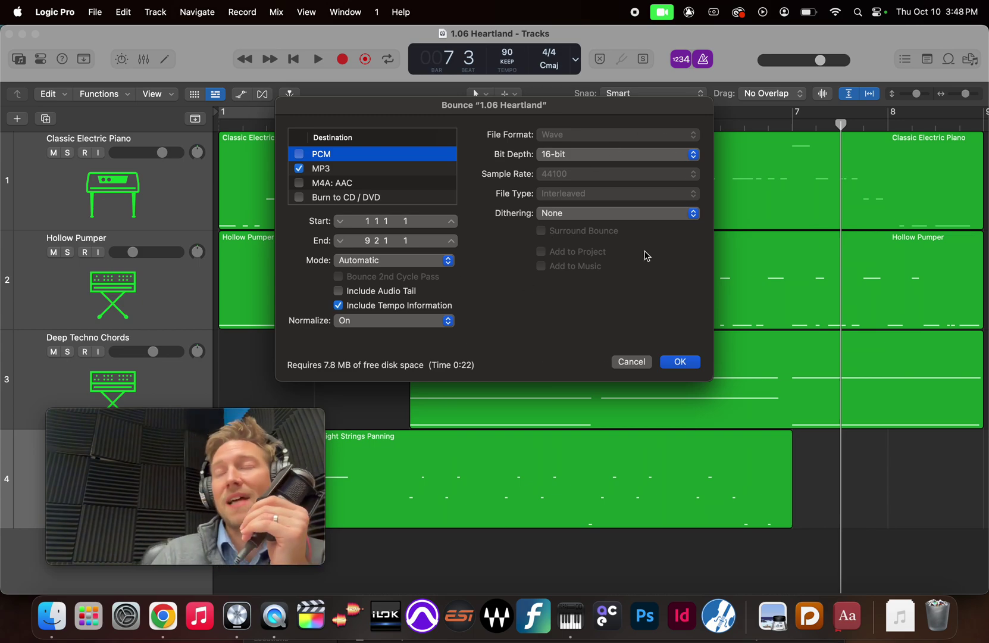
{"action": "left_click", "coordinate": [324, 170]}
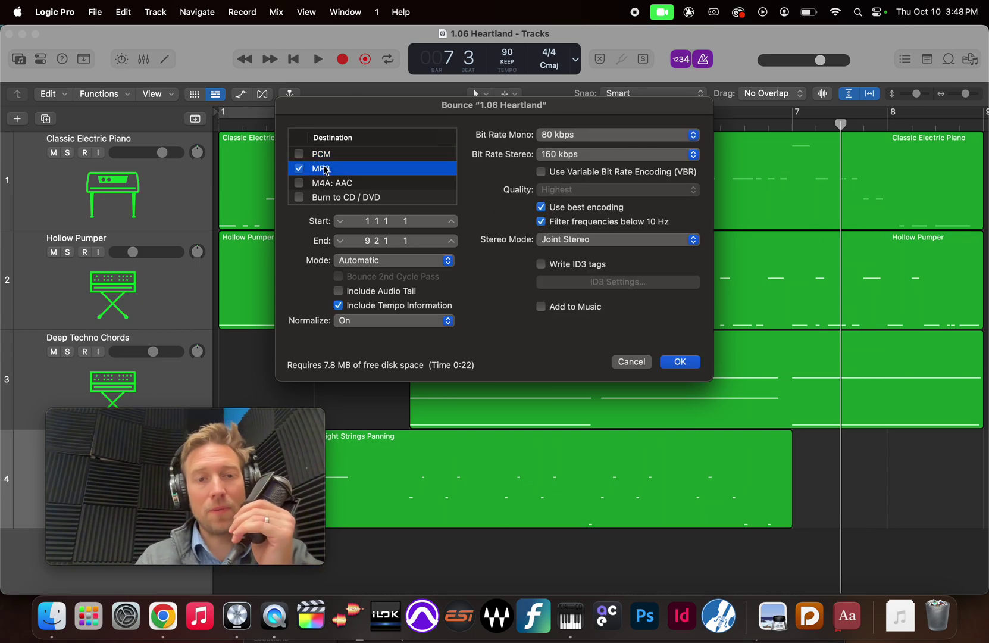
{"action": "left_click", "coordinate": [680, 362]}
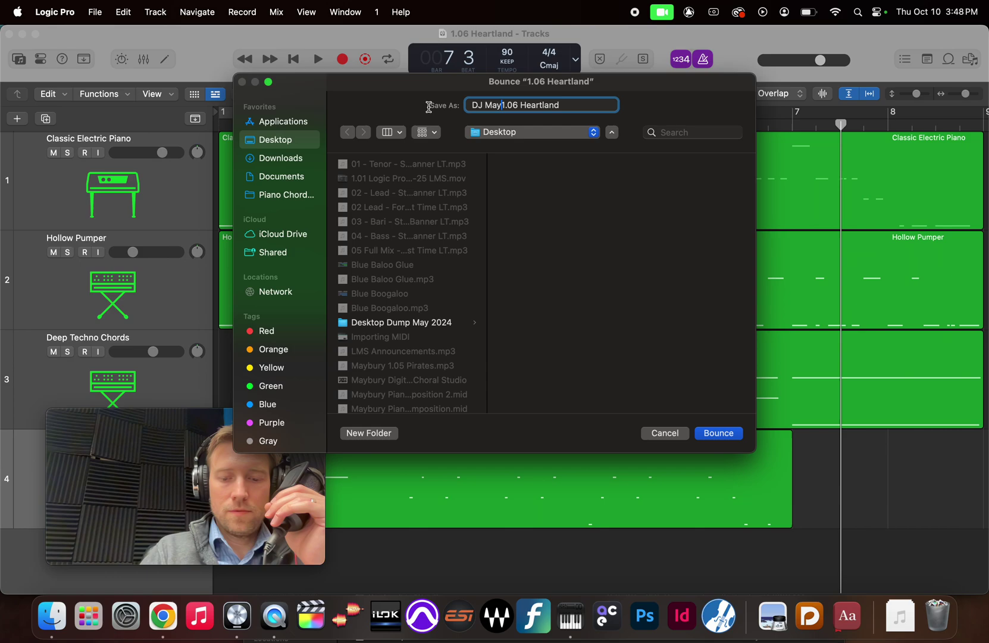
{"action": "left_click", "coordinate": [719, 433]}
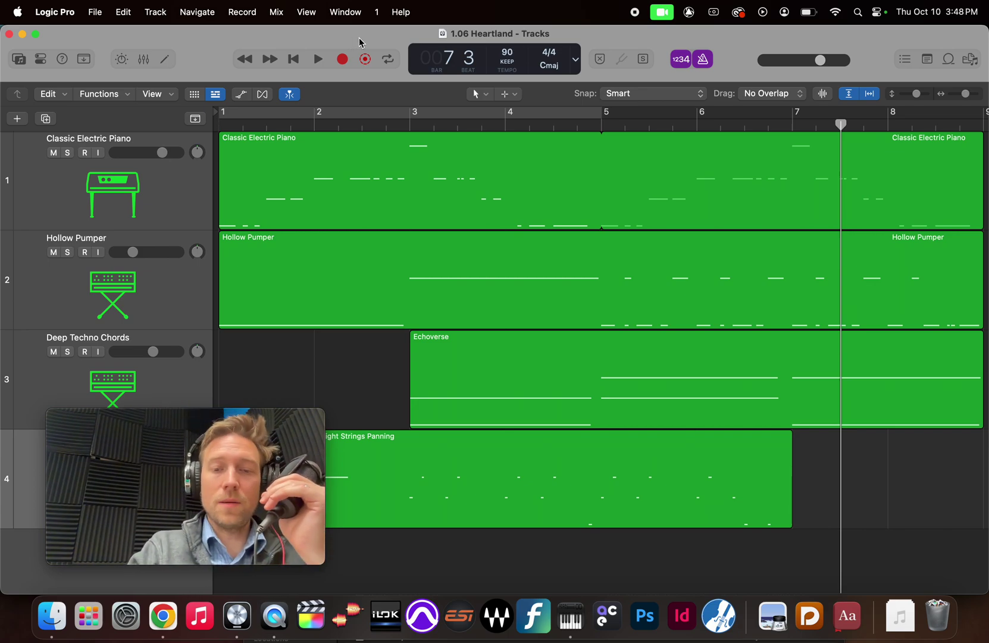
Switch to Chrome and start the 1.06 4 MIDI Instrument Composition assignment, bringing its empty text entry editor into view
{"action": "key", "text": "super+Tab"}
{"action": "key", "text": "super+Tab"}
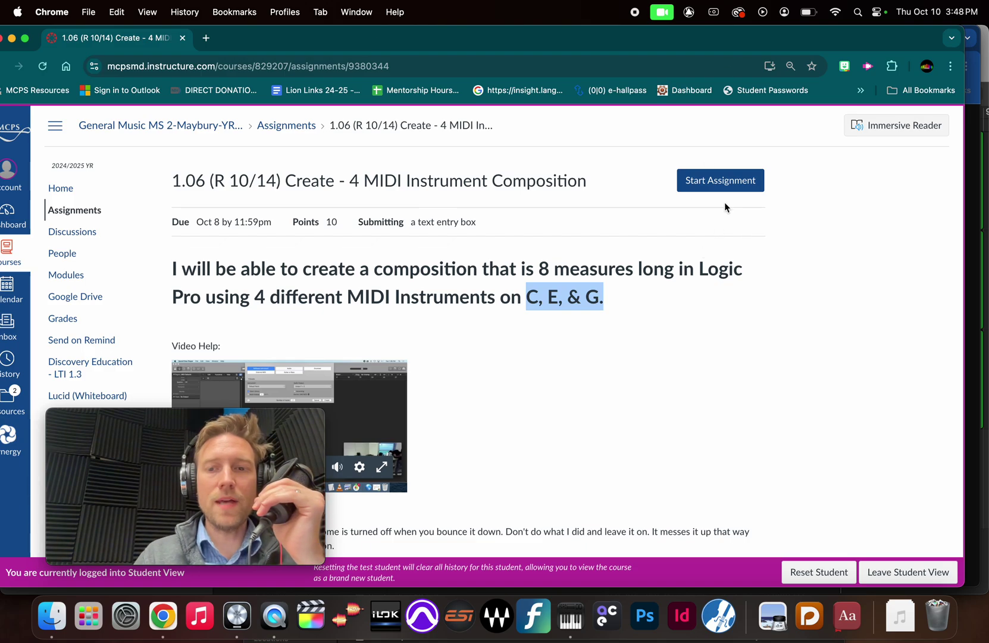
{"action": "left_click", "coordinate": [721, 181]}
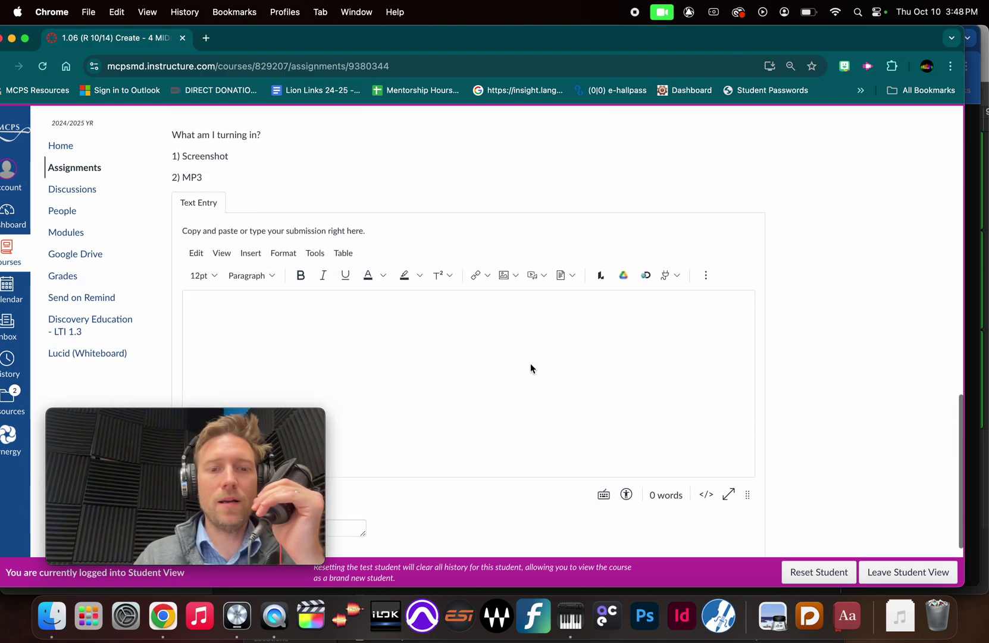
{"action": "scroll", "coordinate": [530, 368], "scroll_direction": "down", "scroll_amount": 2}
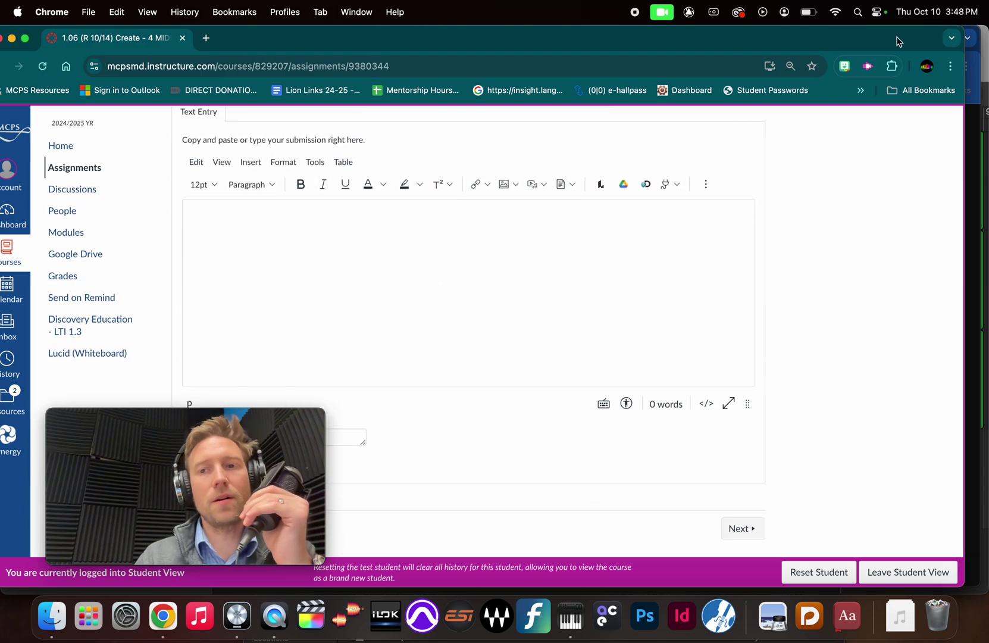
Shift the Logic Pro and Chrome windows aside so the desktop files sit uncovered beside the assignment's submission editor
{"action": "key", "text": "ctrl+Right"}
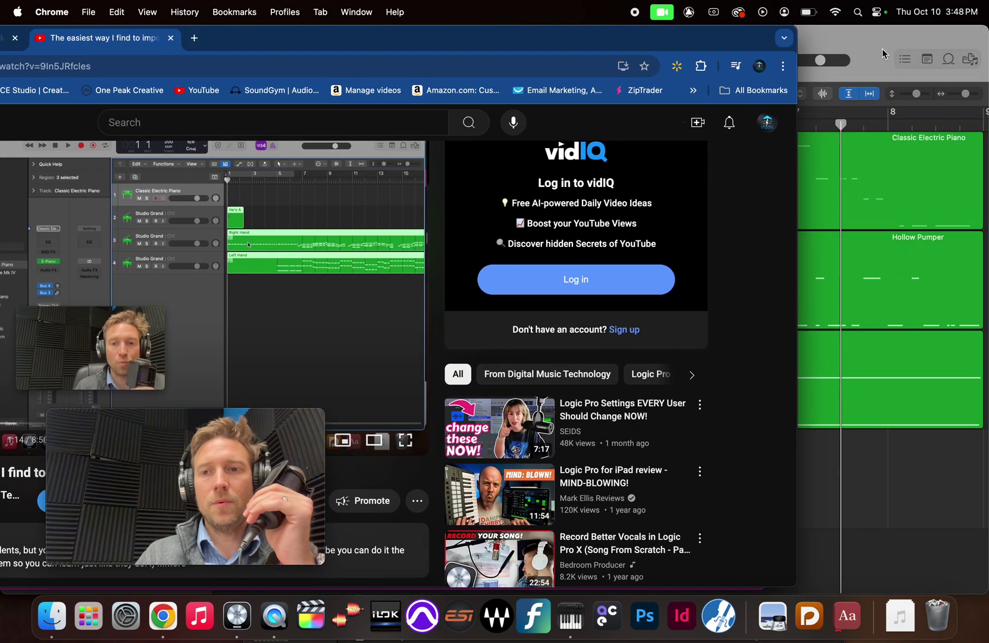
{"action": "left_click", "coordinate": [911, 37]}
{"action": "left_click_drag", "start_coordinate": [911, 37], "coordinate": [755, 40]}
{"action": "left_click_drag", "start_coordinate": [862, 104], "coordinate": [782, 111]}
{"action": "key", "text": "super+Tab"}
{"action": "key", "text": "super+Tab"}
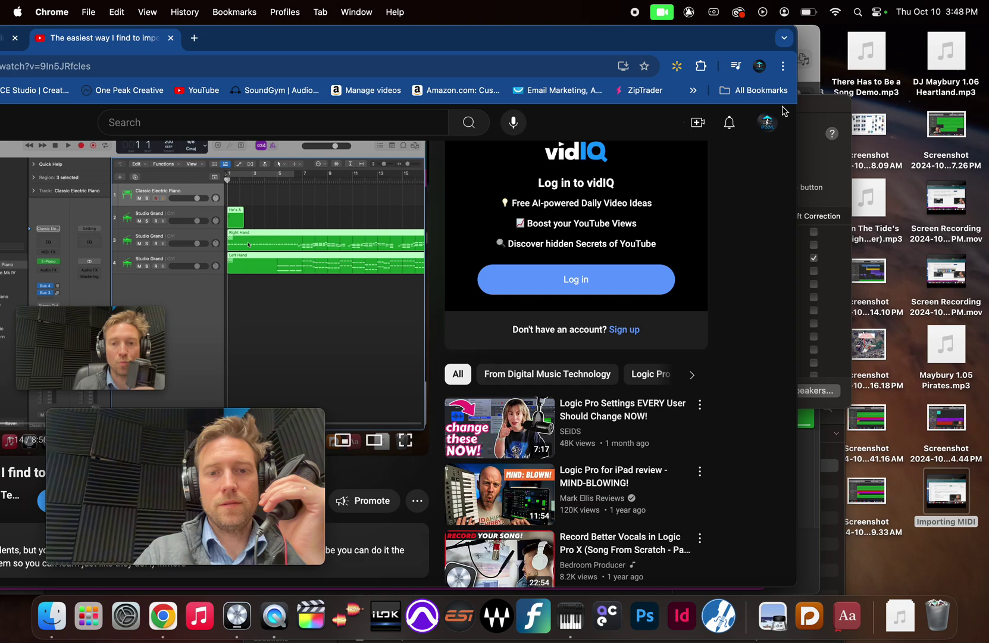
{"action": "key", "text": "super+grave"}
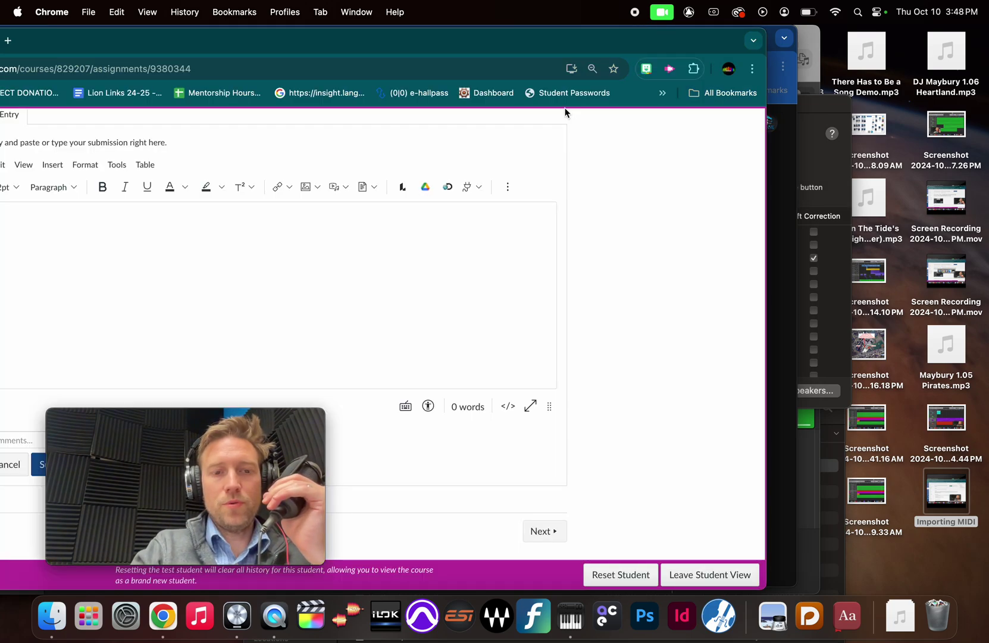
Add the 1.06 Heartland MP3 and the new arrangement screenshot from the desktop to the submission's text entry
{"action": "left_click", "coordinate": [950, 93]}
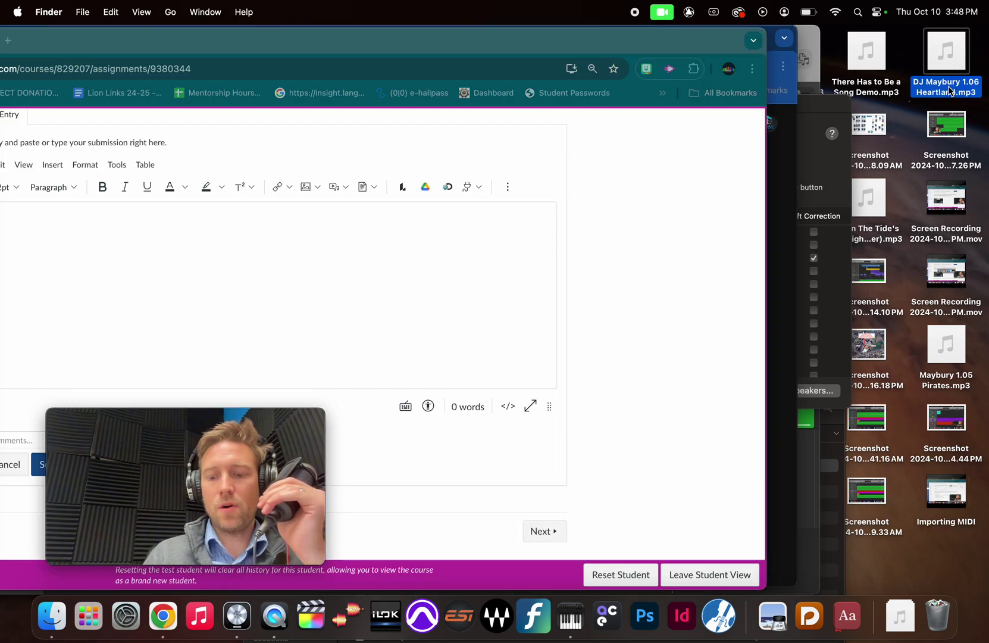
{"action": "left_click_drag", "start_coordinate": [950, 90], "coordinate": [284, 266]}
{"action": "scroll", "coordinate": [338, 282], "scroll_direction": "down", "scroll_amount": 1}
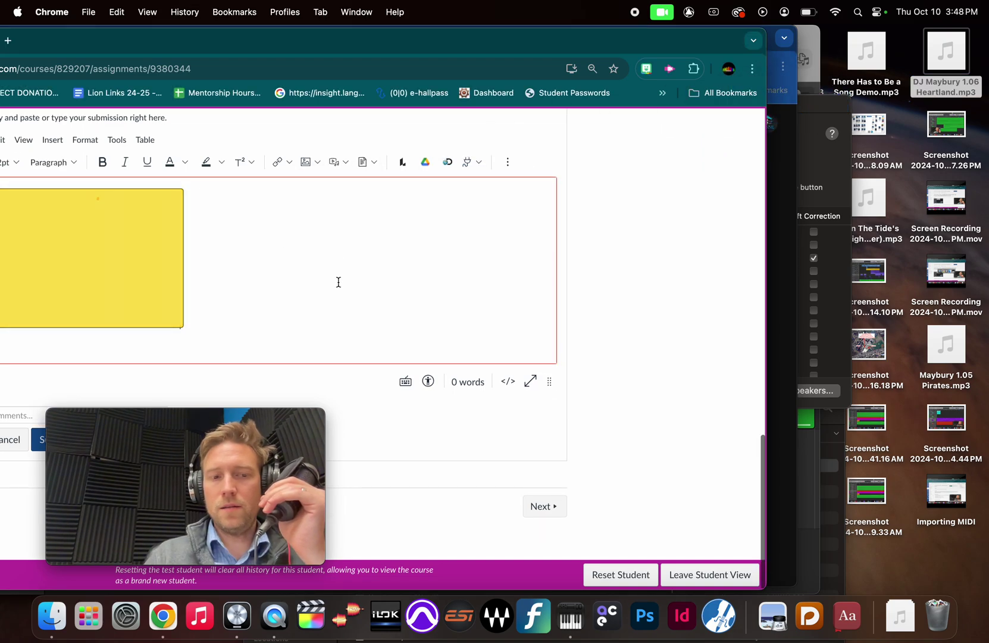
{"action": "left_click_drag", "start_coordinate": [946, 156], "coordinate": [274, 322]}
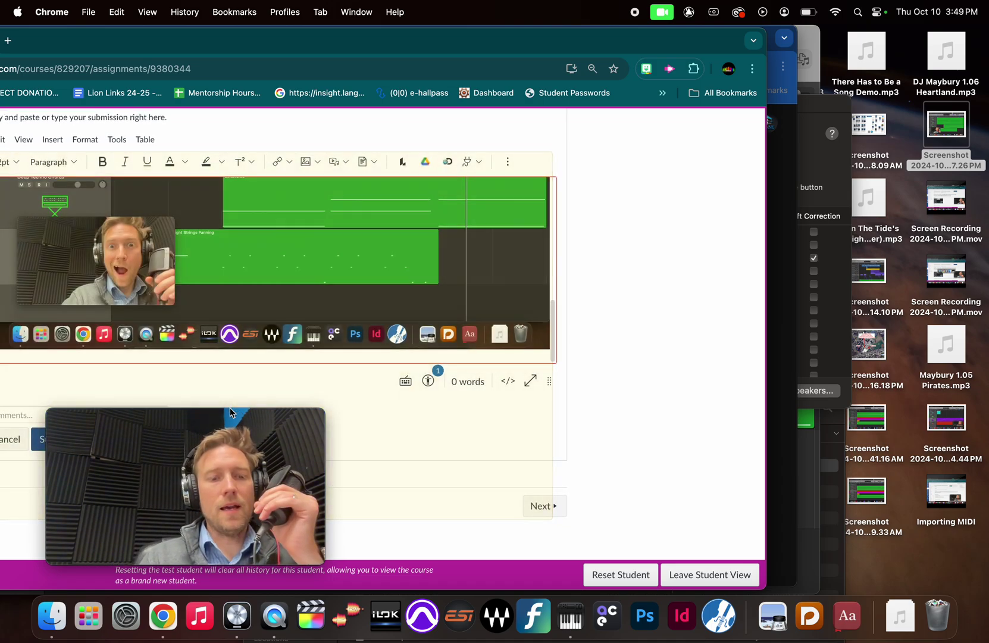
Move the webcam preview and browser window to uncover the submission, and check its attachments against the screenshot and MP3 turn-in list
{"action": "left_click_drag", "start_coordinate": [230, 412], "coordinate": [743, 265]}
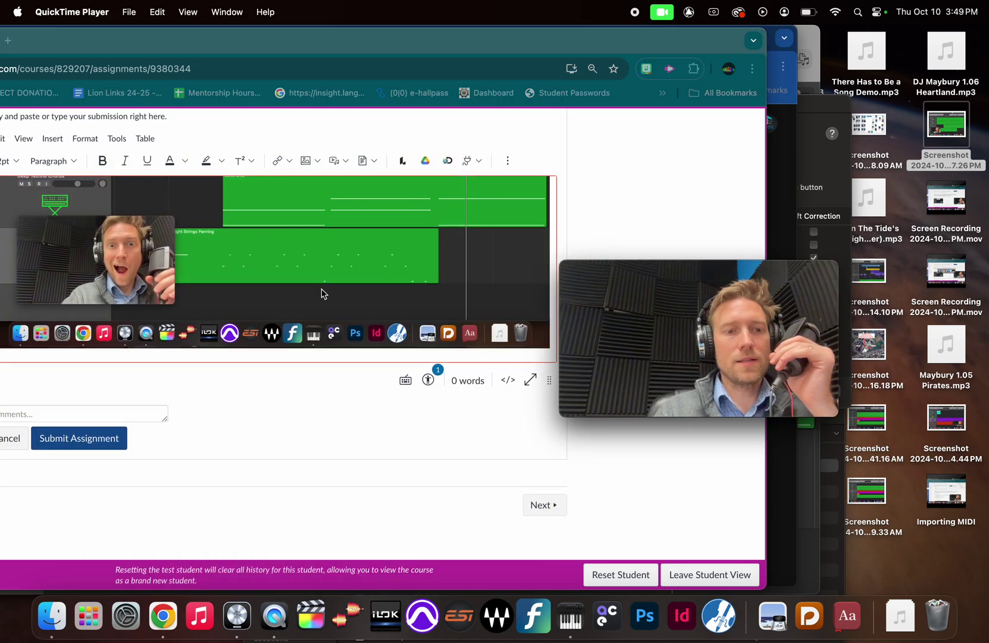
{"action": "scroll", "coordinate": [321, 293], "scroll_direction": "up", "scroll_amount": 10}
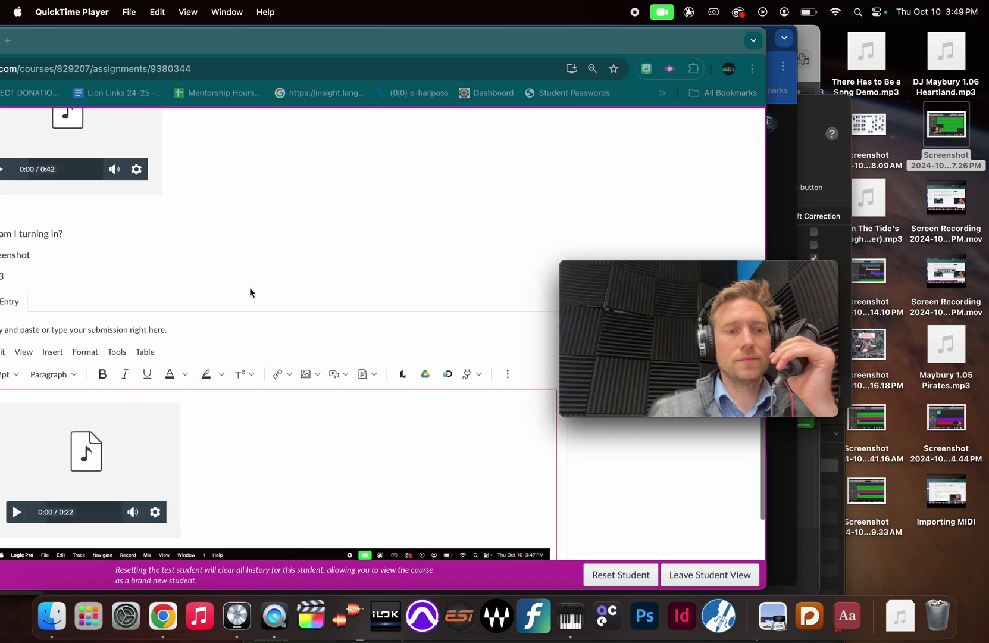
{"action": "left_click_drag", "start_coordinate": [297, 42], "coordinate": [468, 41]}
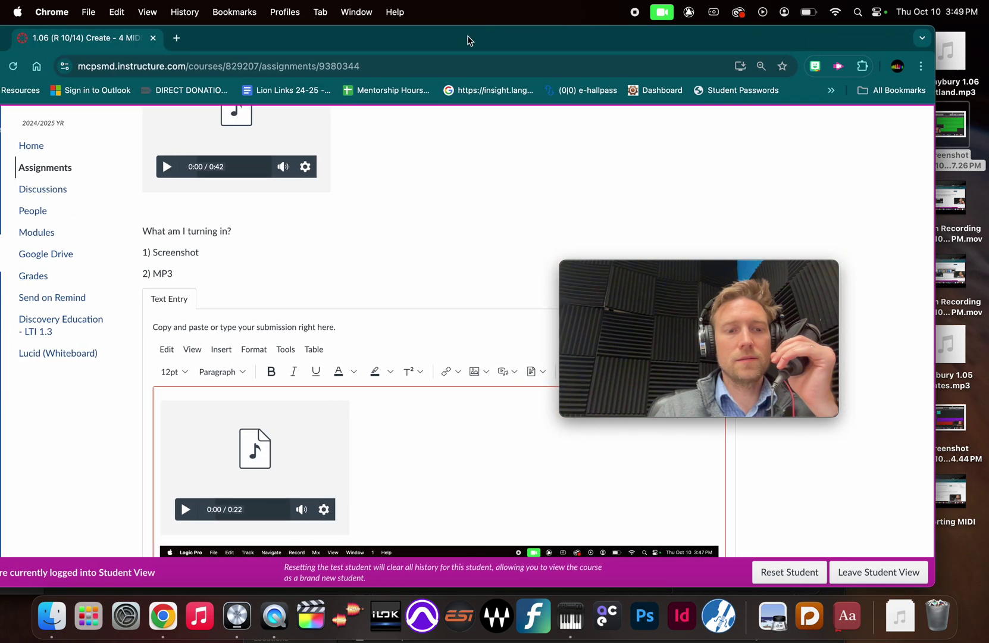
{"action": "left_click", "coordinate": [155, 253]}
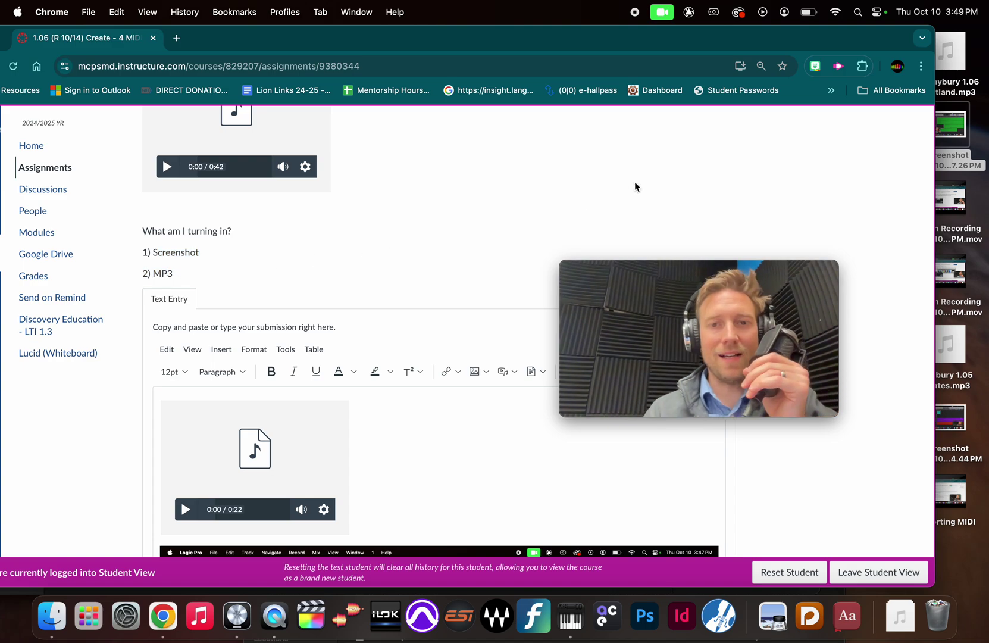
{"action": "mouse_move", "coordinate": [673, 361]}
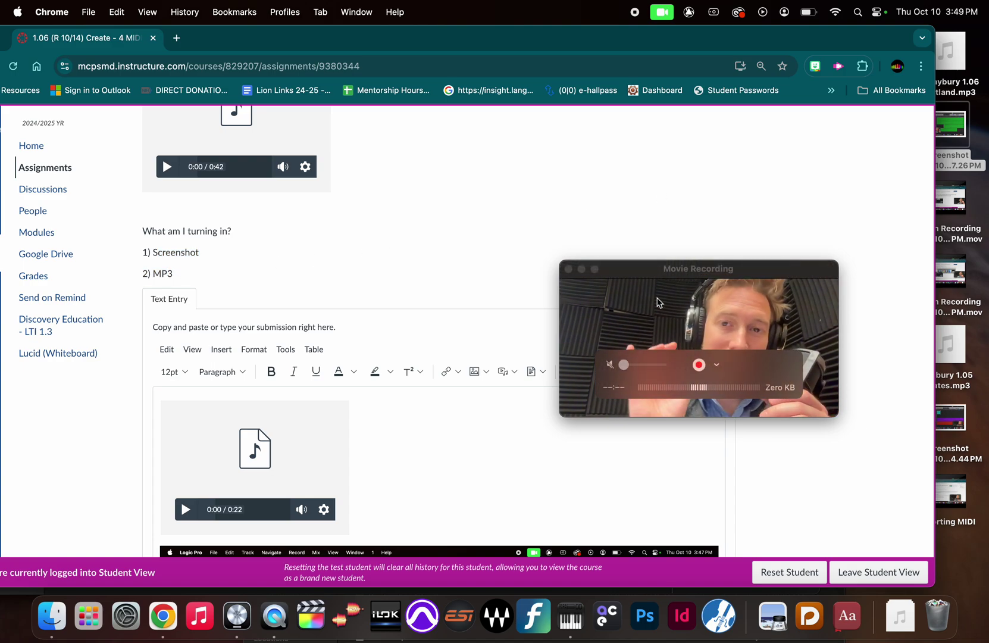